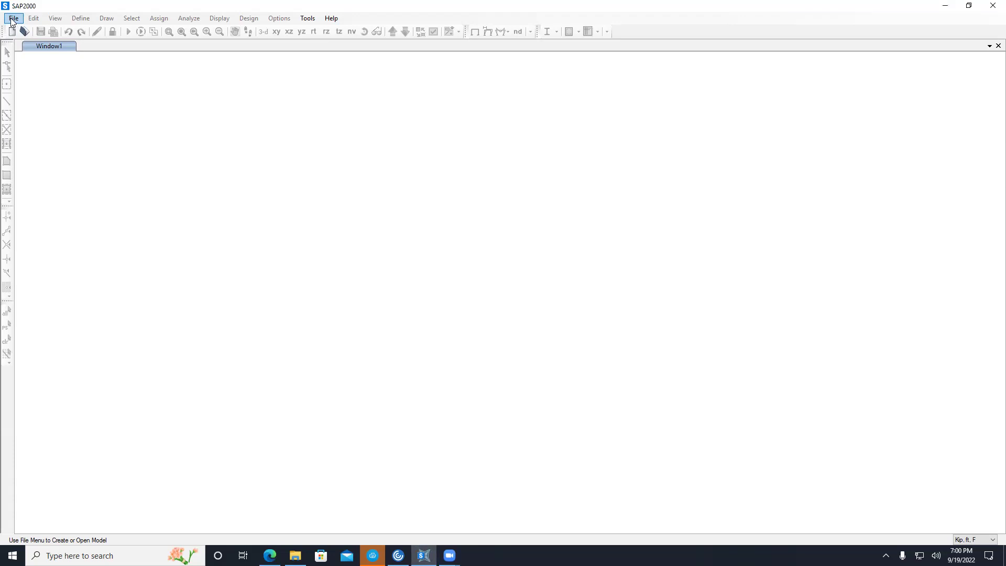
Step: Create a new model with default units Tonf, m, C, using the Grid Only template
{"action": "left_click", "coordinate": [13, 19]}
{"action": "left_click", "coordinate": [36, 36]}
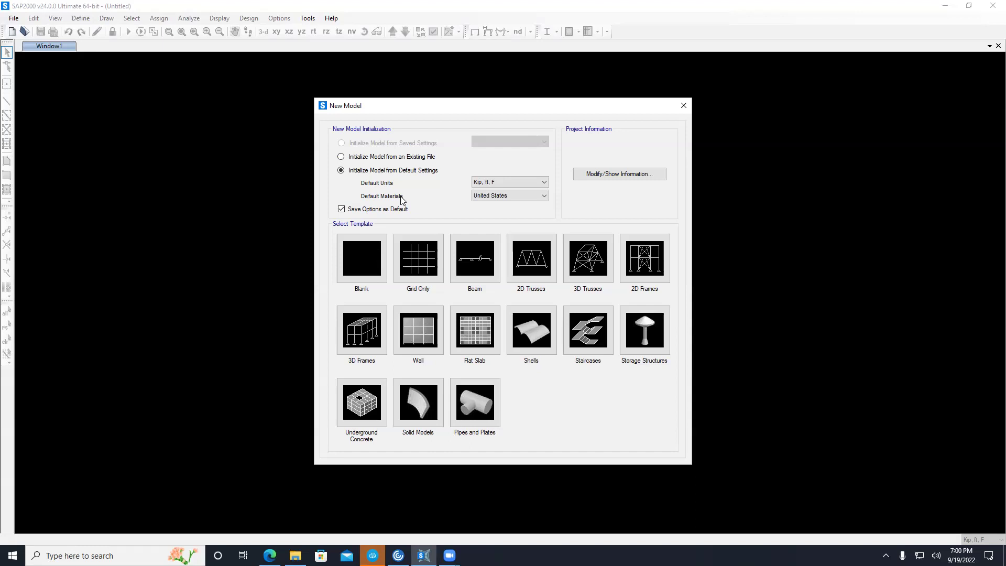
{"action": "left_click", "coordinate": [526, 183]}
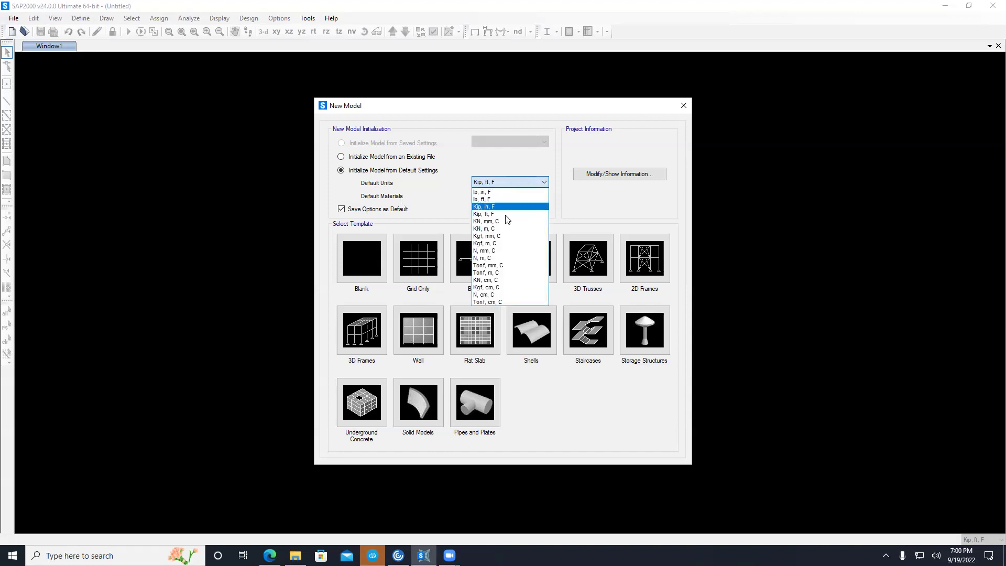
{"action": "left_click", "coordinate": [486, 273]}
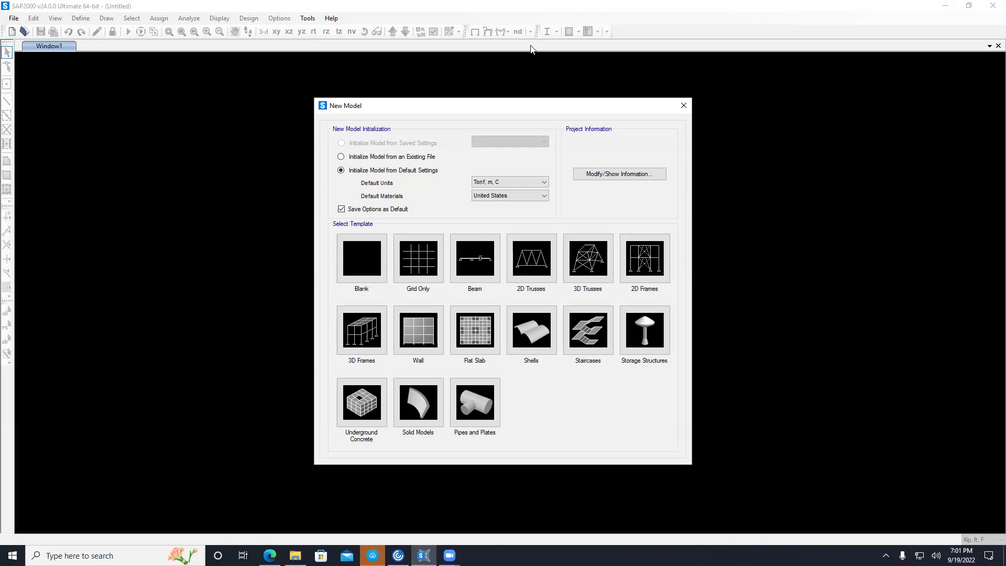
{"action": "left_click", "coordinate": [419, 276]}
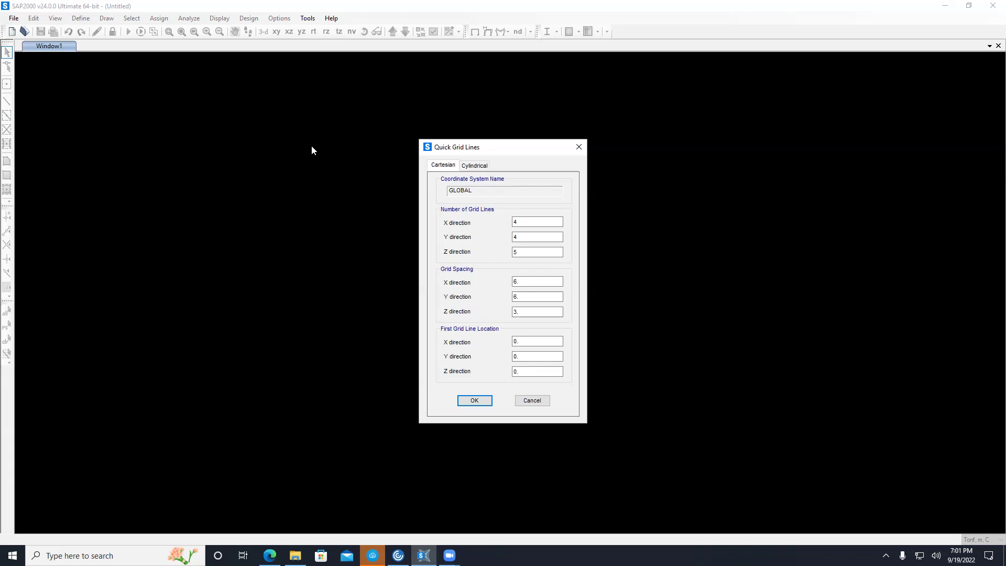
Step: Define 5 X, 1 Y and 2 Z grid lines spaced 3 m in X and 4 m in Z, and show the X-Z plane
{"action": "left_click_drag", "start_coordinate": [538, 222], "coordinate": [509, 222]}
{"action": "type", "text": "5"}
{"action": "left_click", "coordinate": [513, 236]}
{"action": "type", "text": "1"}
{"action": "key", "text": "Tab"}
{"action": "type", "text": "2"}
{"action": "key", "text": "Tab"}
{"action": "type", "text": "3"}
{"action": "key", "text": "Tab"}
{"action": "key", "text": "Tab"}
{"action": "type", "text": "4"}
{"action": "left_click", "coordinate": [474, 401]}
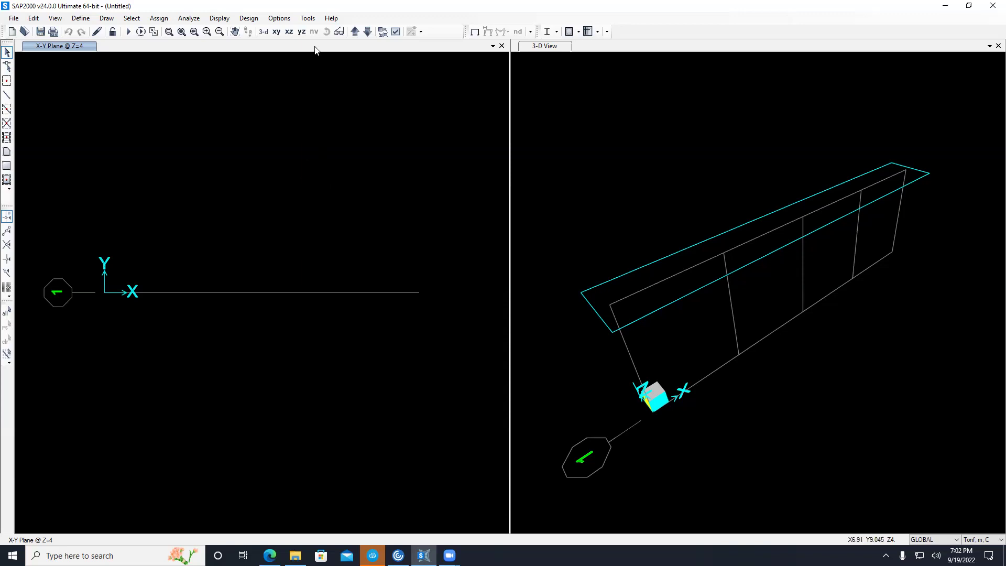
{"action": "left_click", "coordinate": [276, 32]}
{"action": "left_click", "coordinate": [289, 31]}
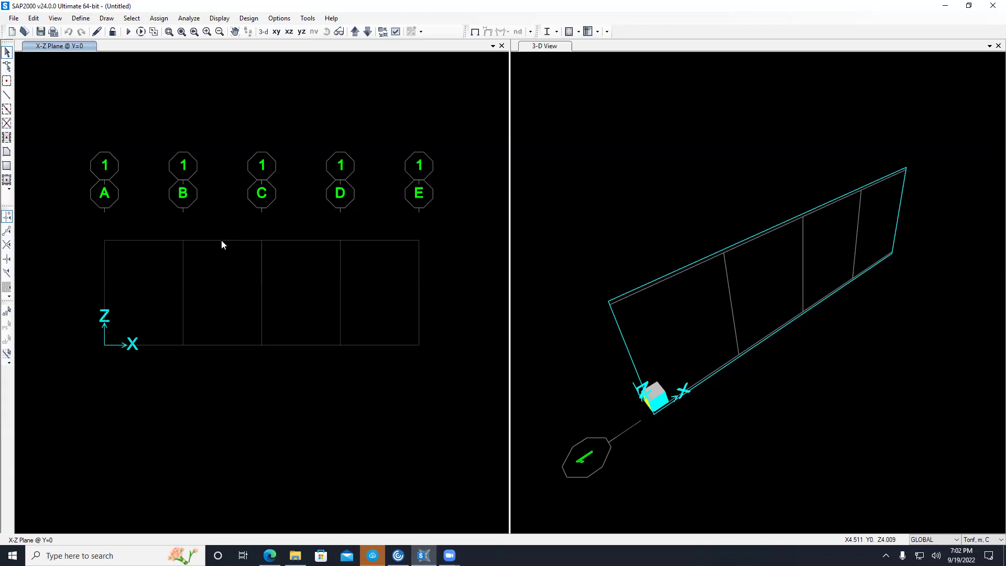
Step: Add a copy of the 4000Psi concrete material named RC4500 with material grade f'c 4500 psi
{"action": "left_click", "coordinate": [81, 19]}
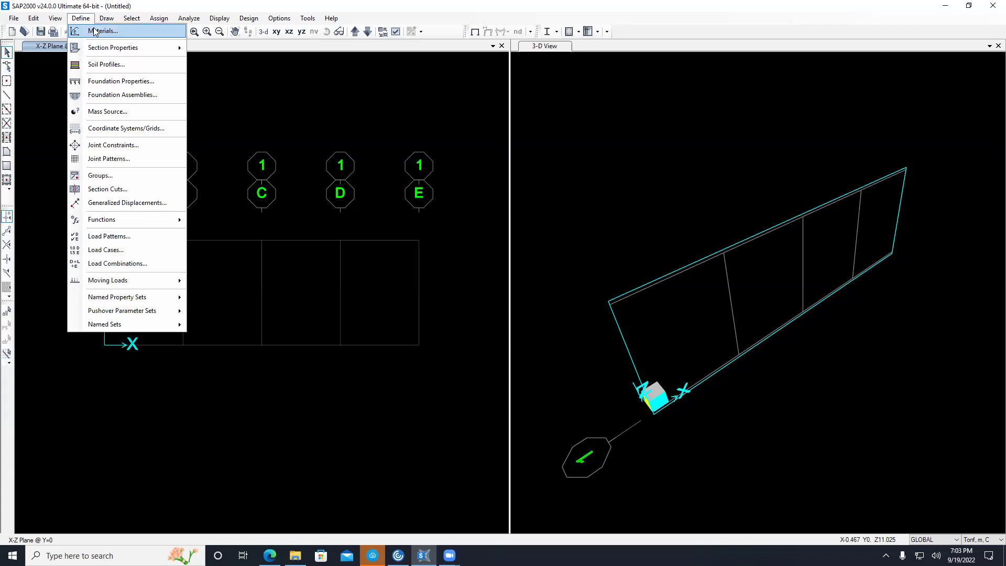
{"action": "left_click", "coordinate": [94, 32]}
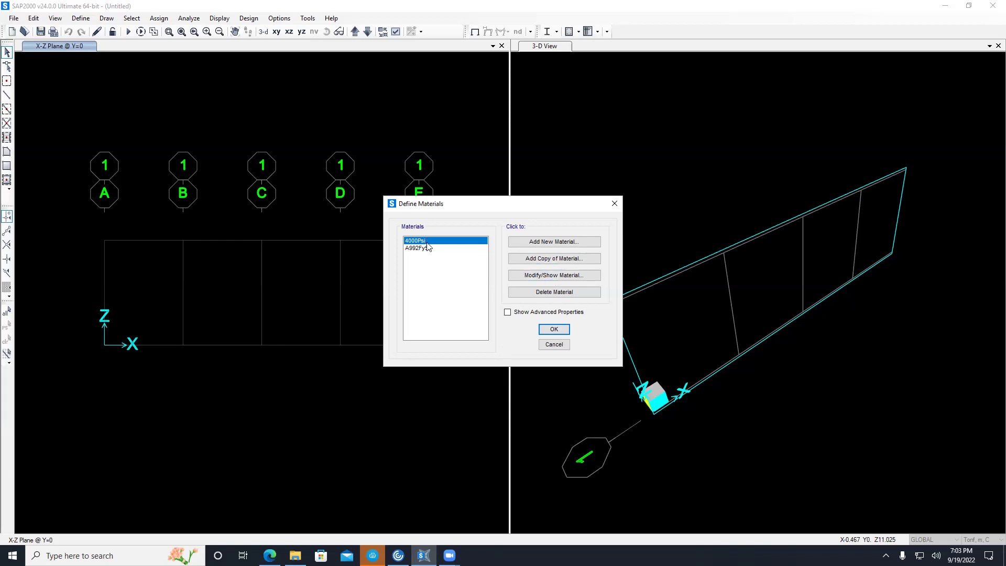
{"action": "left_click", "coordinate": [540, 260]}
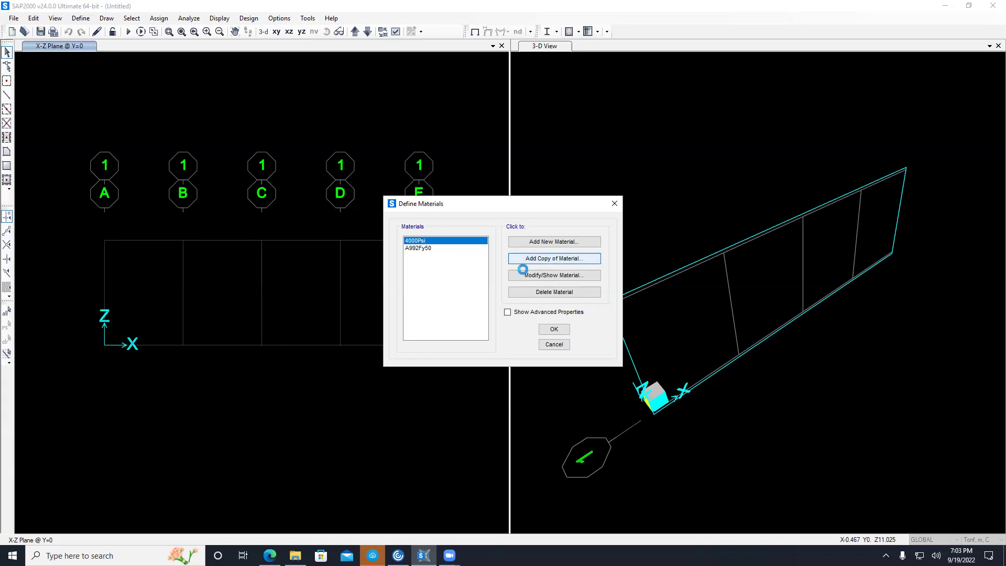
{"action": "type", "text": "MAT"}
{"action": "left_click_drag", "start_coordinate": [530, 146], "coordinate": [478, 148]}
{"action": "type", "text": "RC45000"}
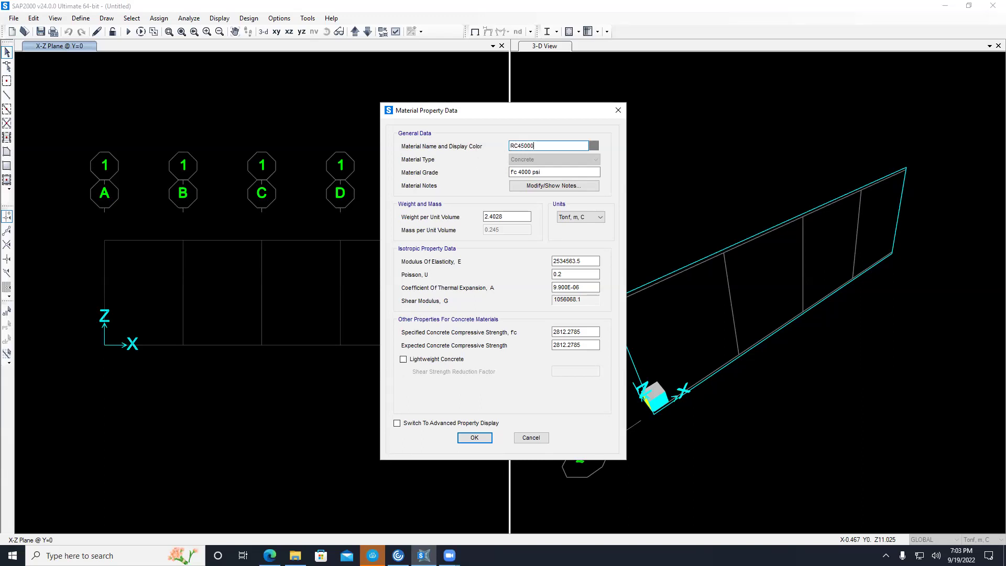
{"action": "key", "text": "BackSpace"}
{"action": "left_click", "coordinate": [525, 172]}
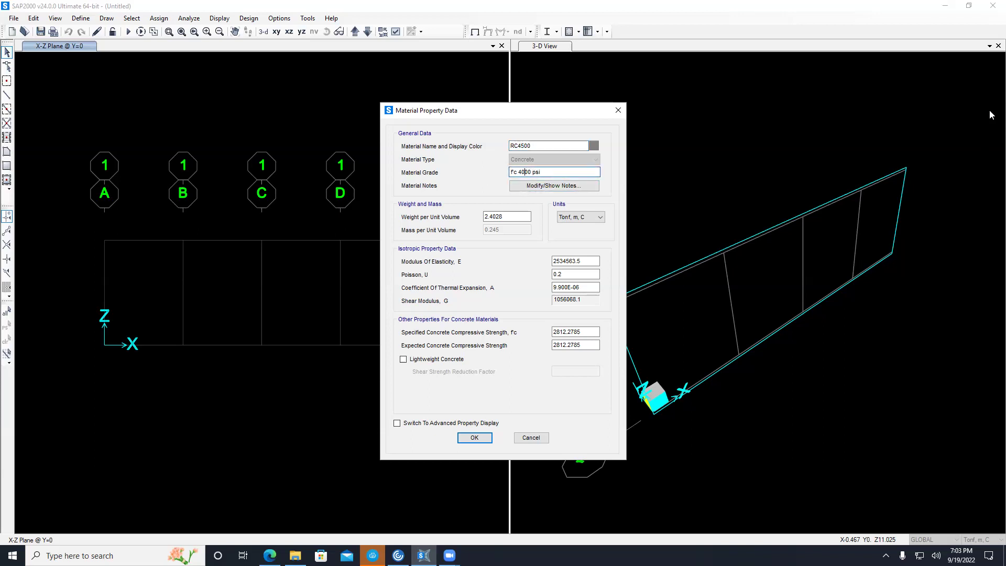
{"action": "key", "text": "BackSpace"}
{"action": "type", "text": "5"}
{"action": "left_click_drag", "start_coordinate": [512, 217], "coordinate": [486, 218]}
{"action": "left_click_drag", "start_coordinate": [585, 260], "coordinate": [552, 260]}
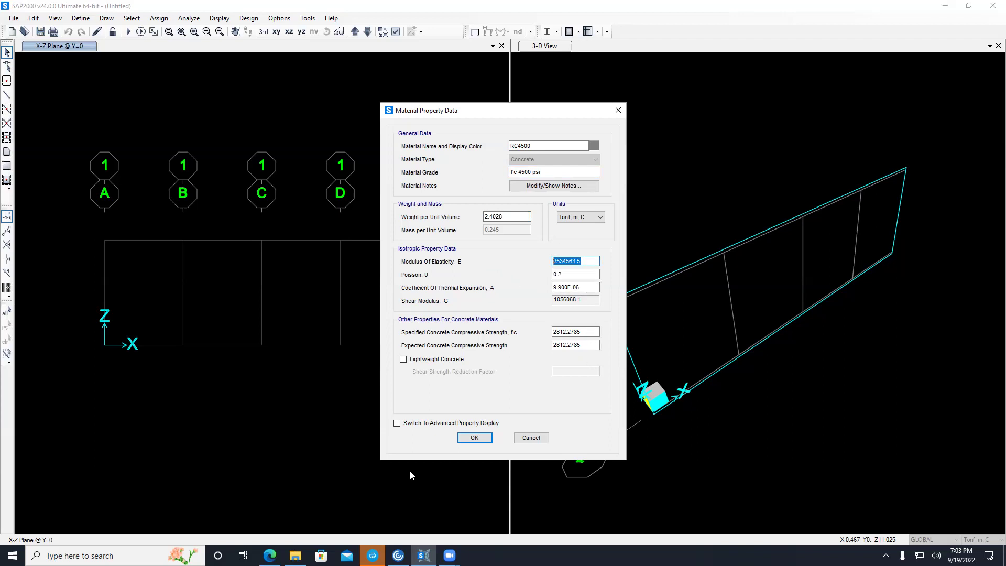
{"action": "left_click", "coordinate": [478, 438]}
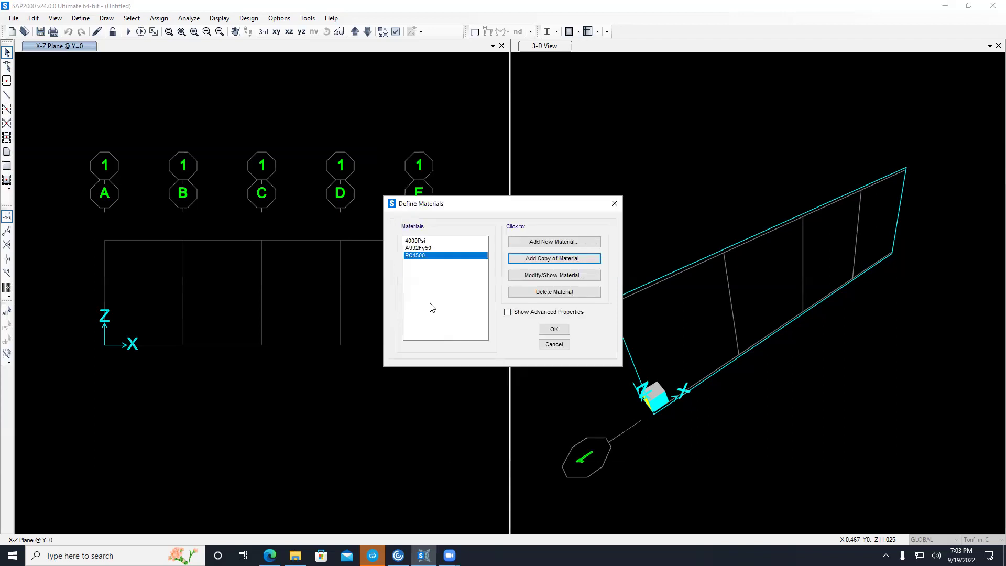
Step: Add a copy of the A992Fy50 steel material named St 60 and accept the material definitions
{"action": "left_click", "coordinate": [425, 249]}
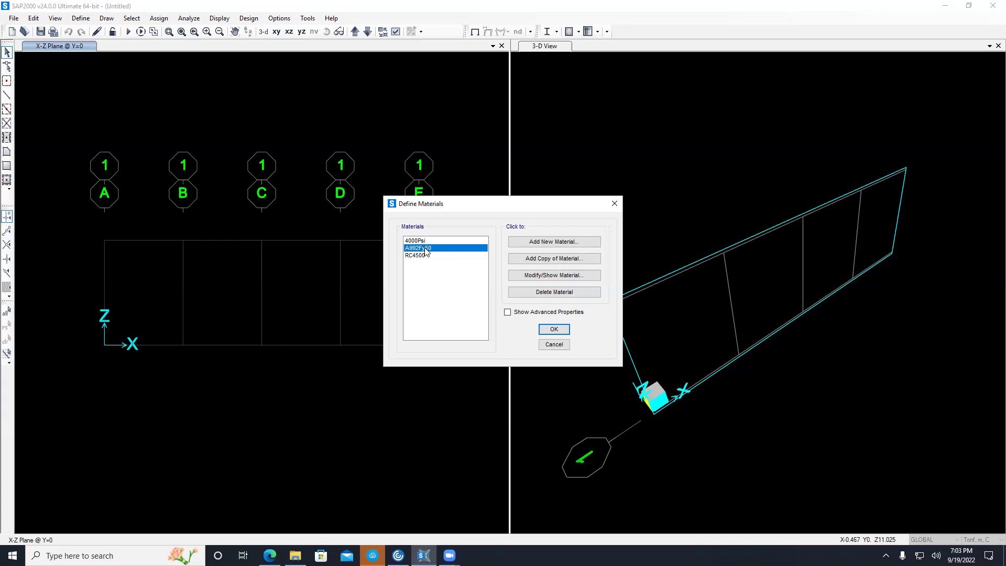
{"action": "left_click", "coordinate": [528, 259]}
{"action": "left_click_drag", "start_coordinate": [531, 147], "coordinate": [495, 143]}
{"action": "type", "text": "St"}
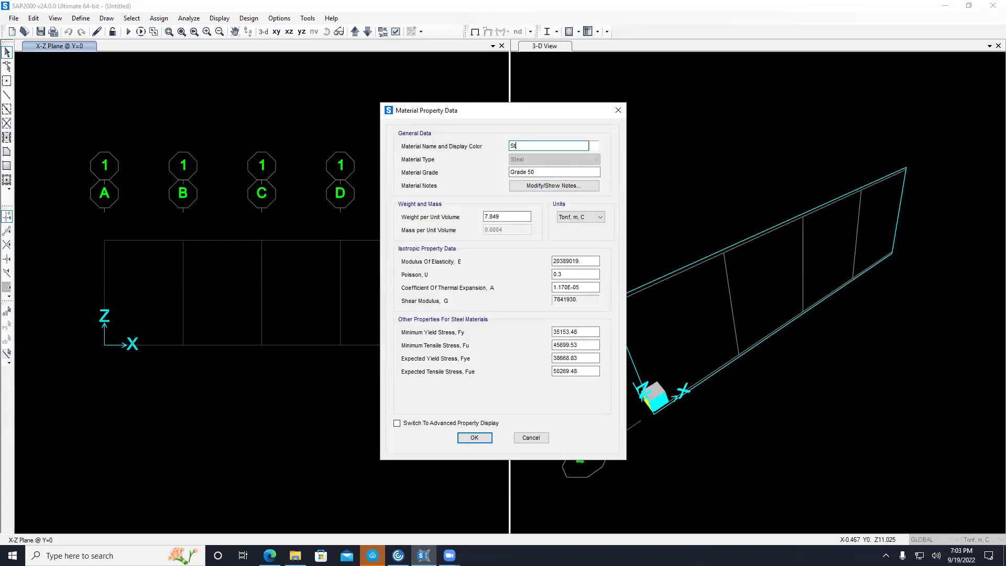
{"action": "type", "text": " 60"}
{"action": "double_click", "coordinate": [590, 261]}
{"action": "key", "text": "Tab"}
{"action": "key", "text": "End"}
{"action": "left_click", "coordinate": [474, 437]}
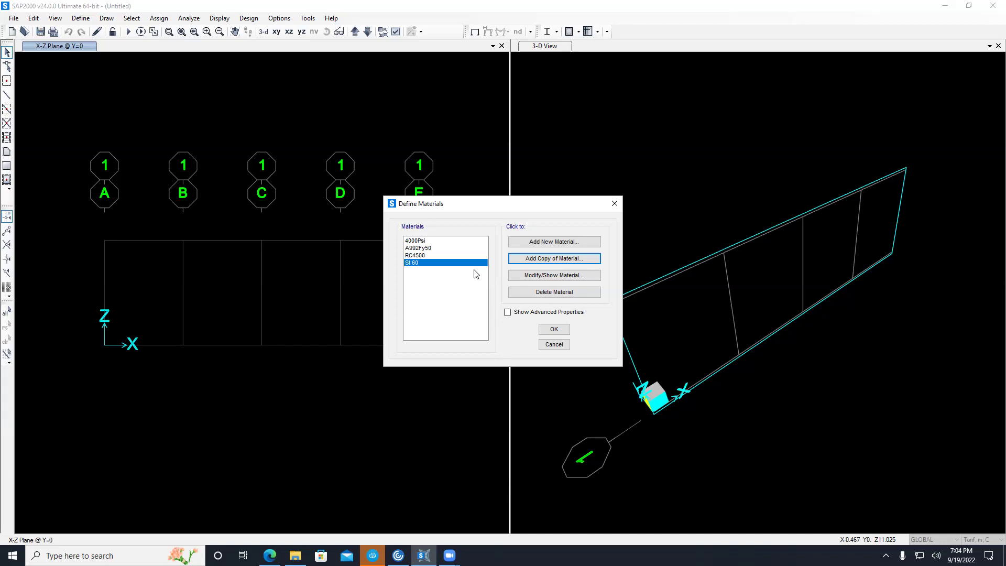
{"action": "left_click", "coordinate": [554, 328]}
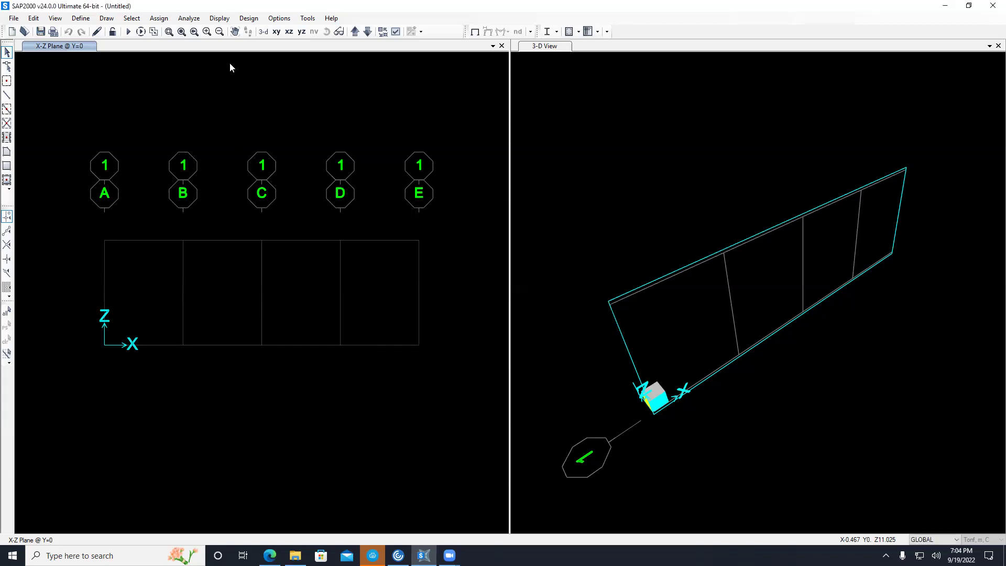
{"action": "left_click", "coordinate": [80, 18]}
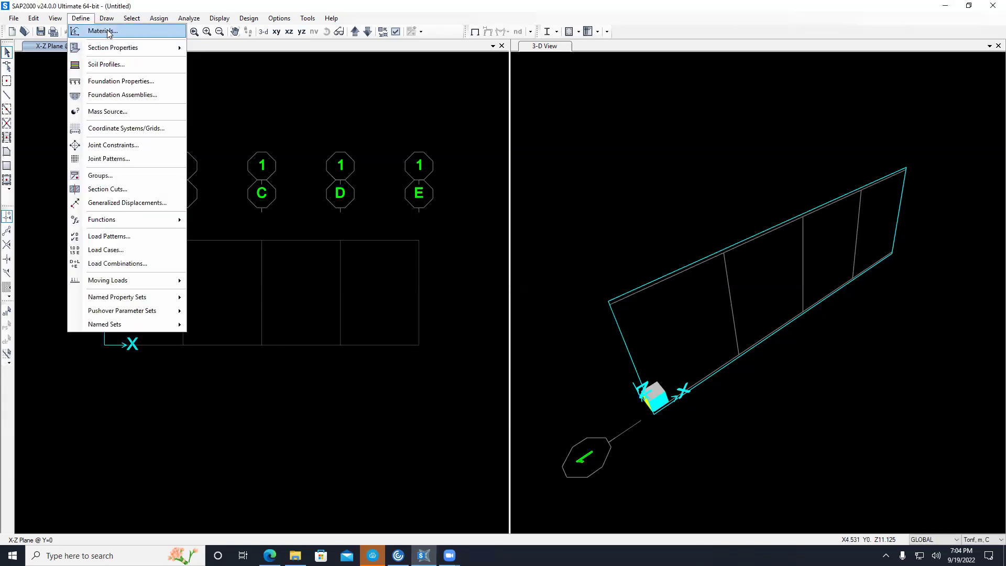
{"action": "mouse_move", "coordinate": [123, 47]}
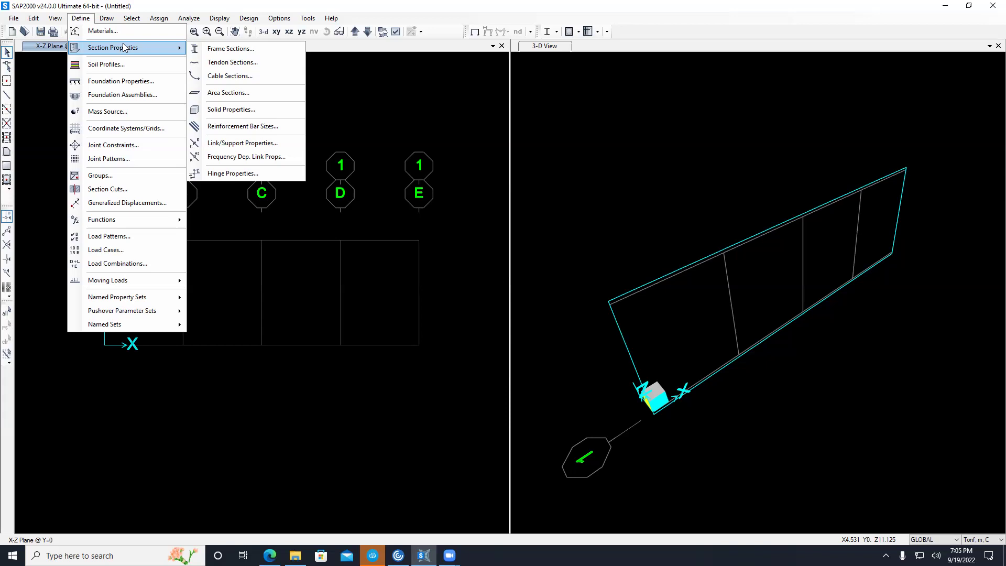
{"action": "left_click", "coordinate": [263, 7]}
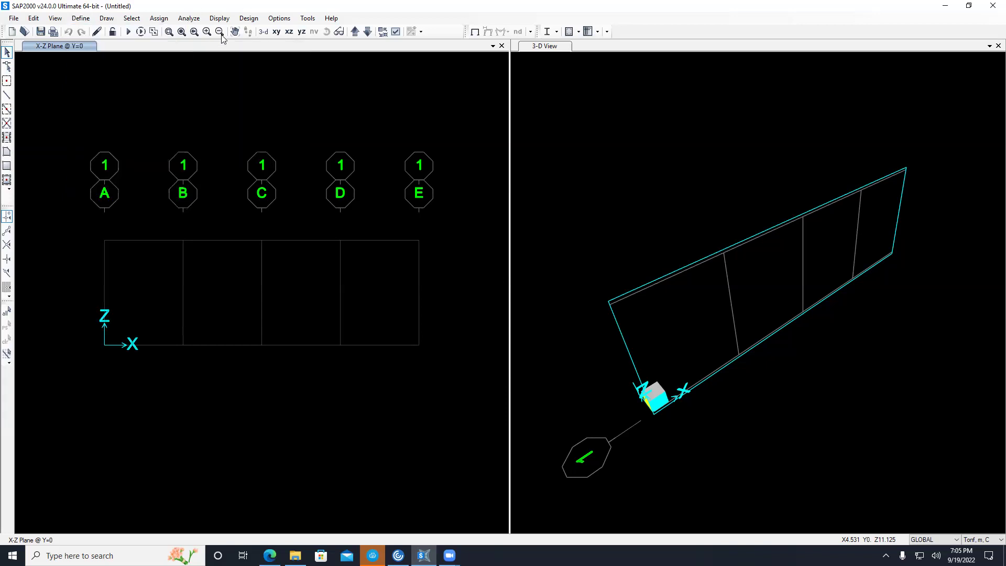
Step: Add a new steel I/Wide Flange frame section, keeping its default name, dimensions and A992Fy50 material
{"action": "left_click", "coordinate": [84, 19]}
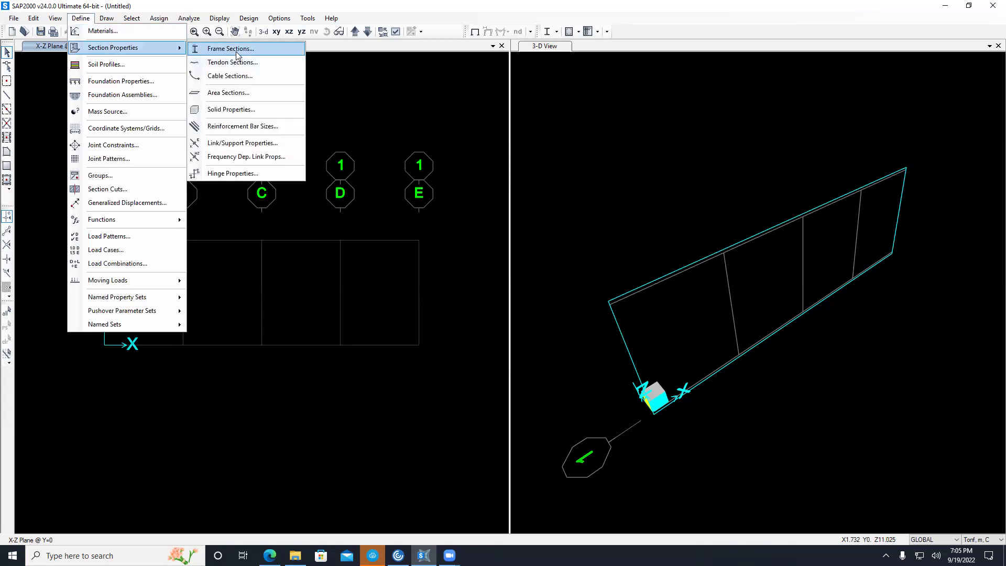
{"action": "left_click", "coordinate": [236, 49]}
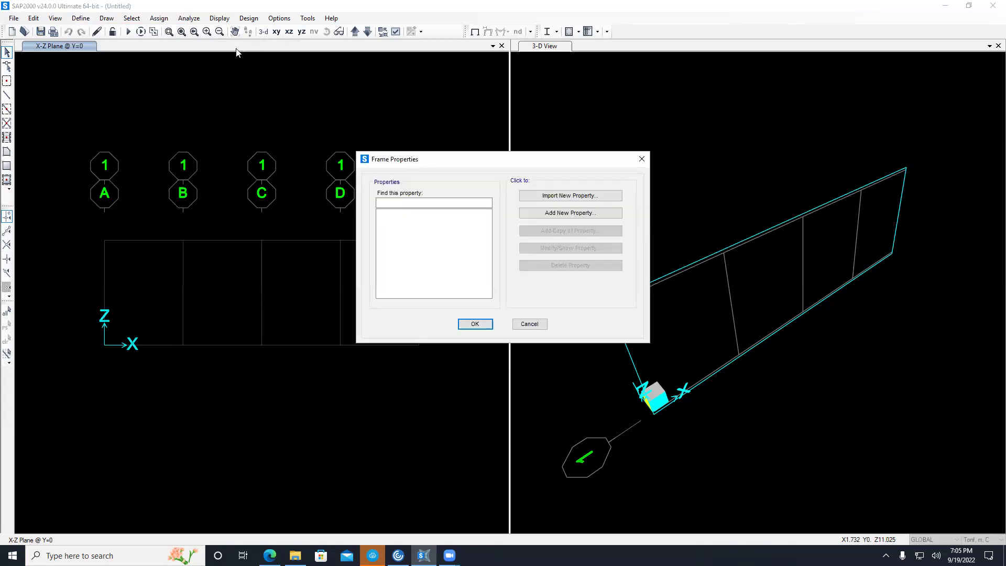
{"action": "left_click", "coordinate": [573, 194]}
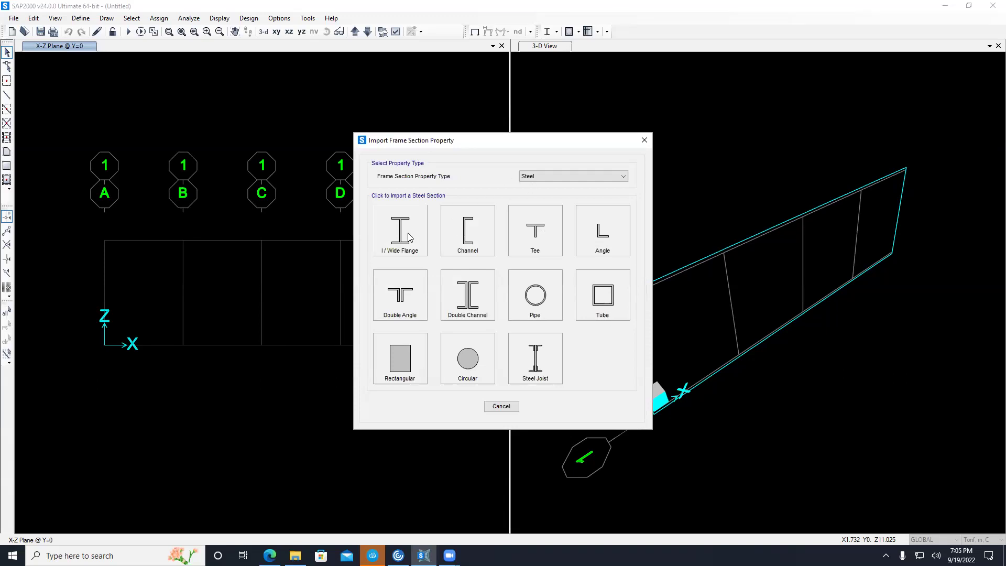
{"action": "left_click", "coordinate": [644, 140]}
{"action": "left_click", "coordinate": [560, 212]}
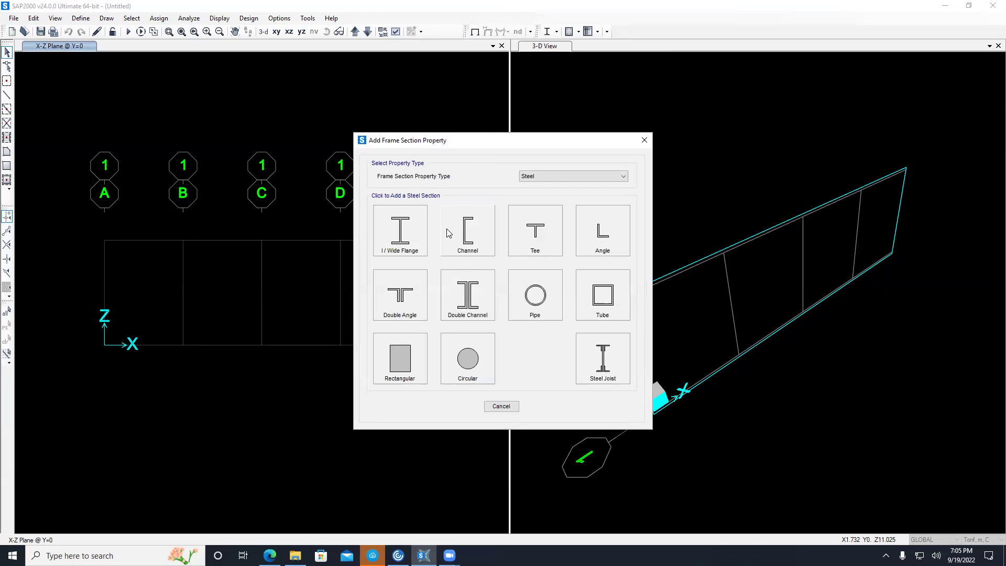
{"action": "left_click", "coordinate": [541, 177]}
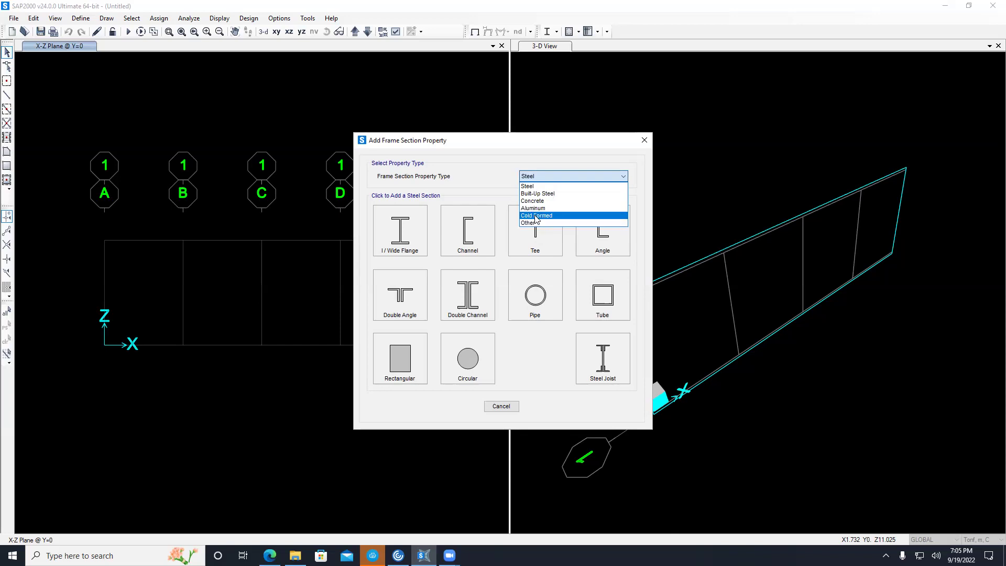
{"action": "left_click", "coordinate": [509, 160]}
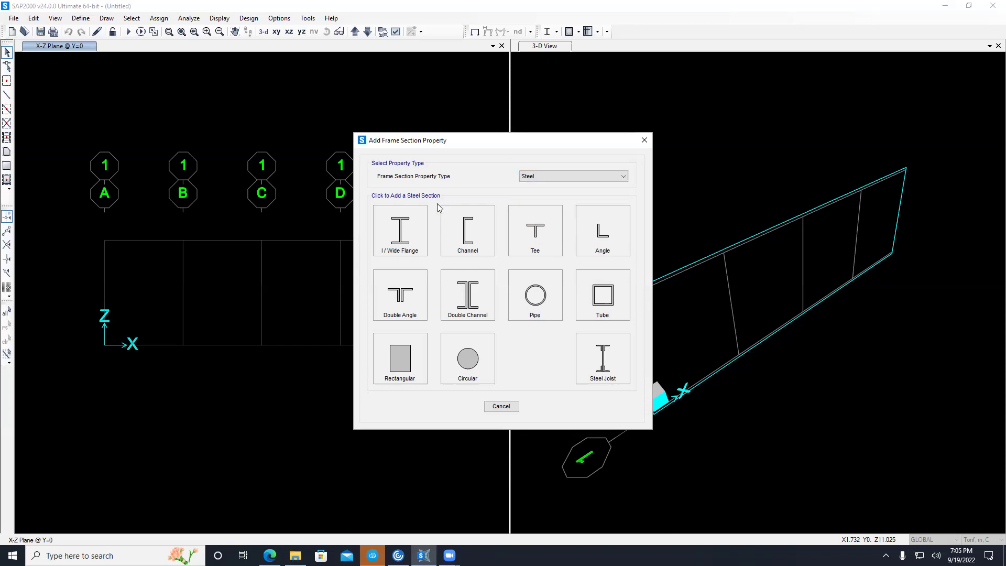
{"action": "left_click", "coordinate": [413, 231]}
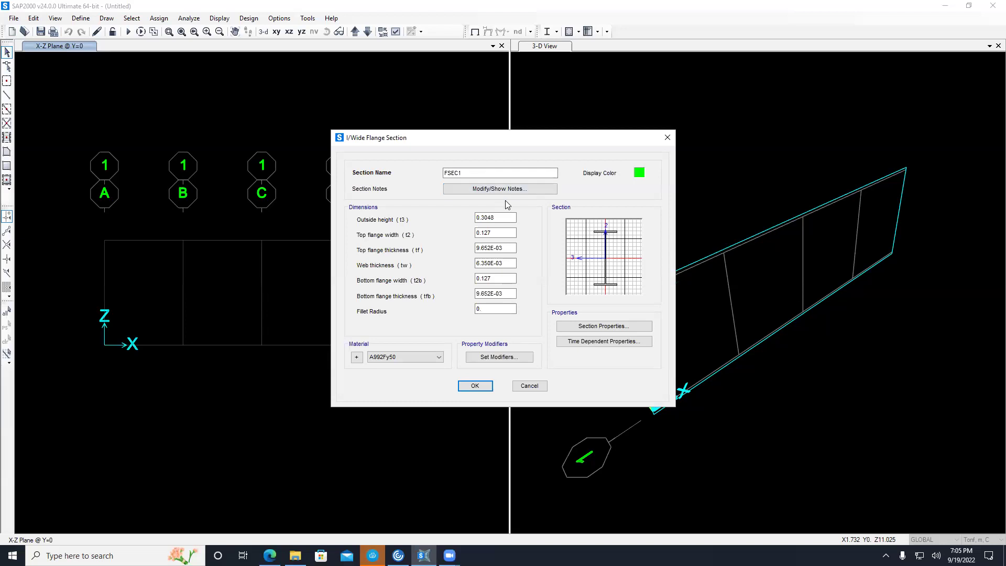
{"action": "left_click", "coordinate": [498, 217]}
{"action": "left_click", "coordinate": [388, 358]}
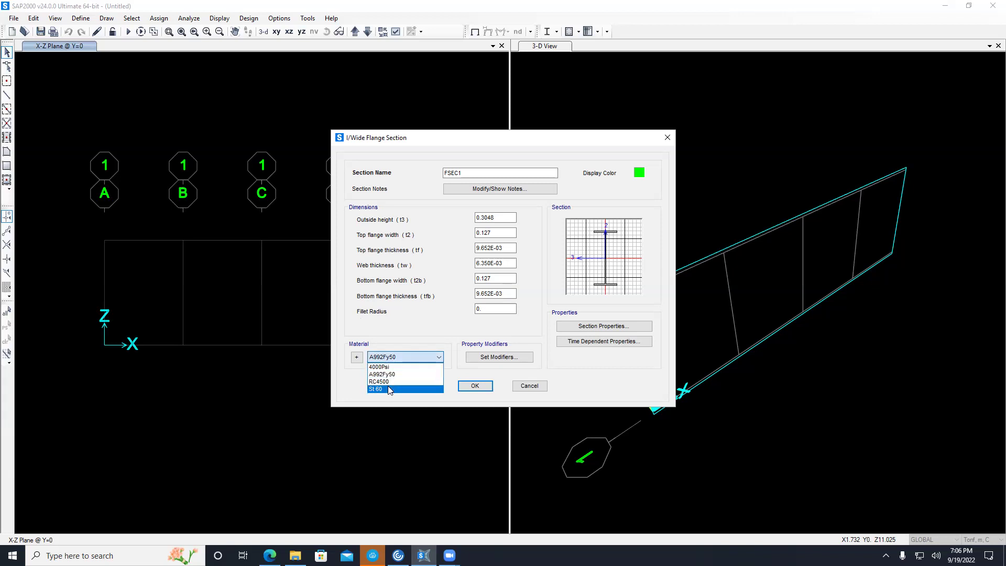
{"action": "left_click", "coordinate": [402, 320]}
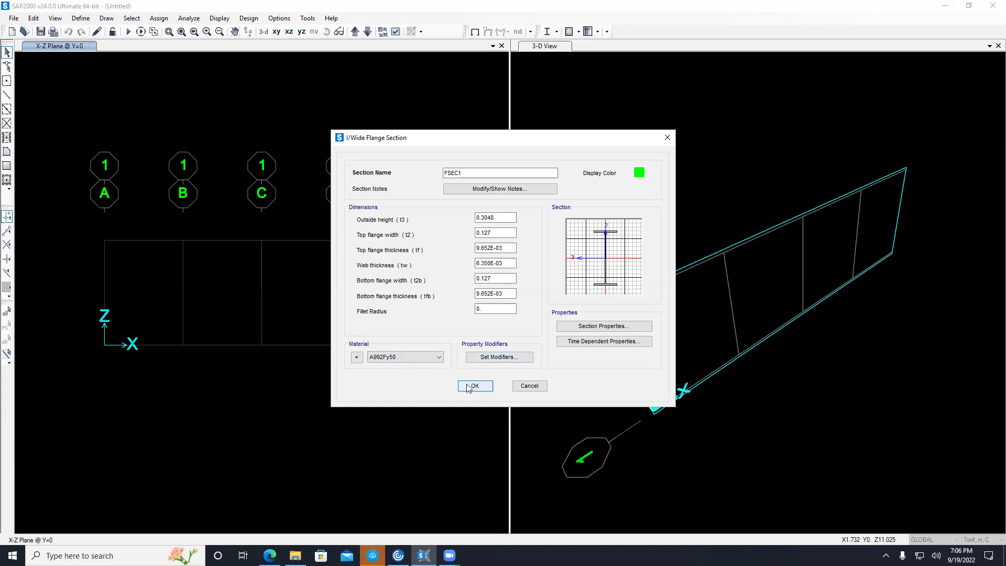
{"action": "key", "text": "Return"}
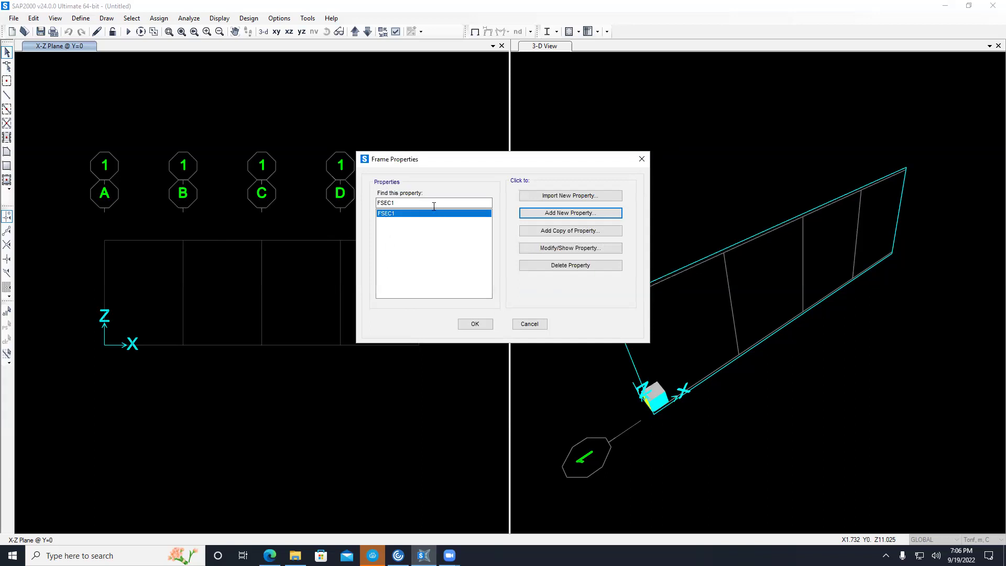
Step: Add a new concrete rectangular frame section and name it Rec 60x30
{"action": "left_click", "coordinate": [570, 217]}
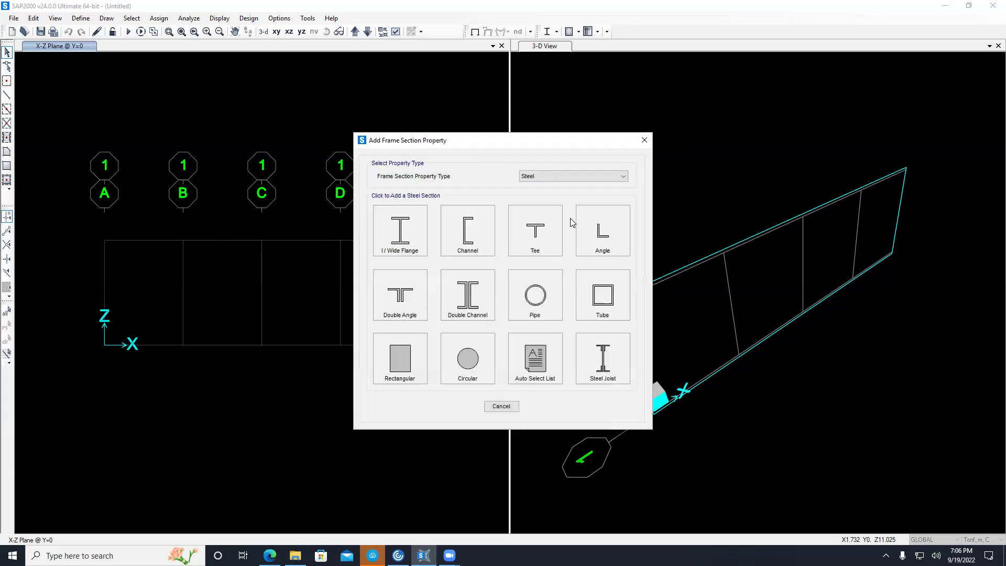
{"action": "left_click", "coordinate": [540, 175]}
{"action": "left_click", "coordinate": [548, 202]}
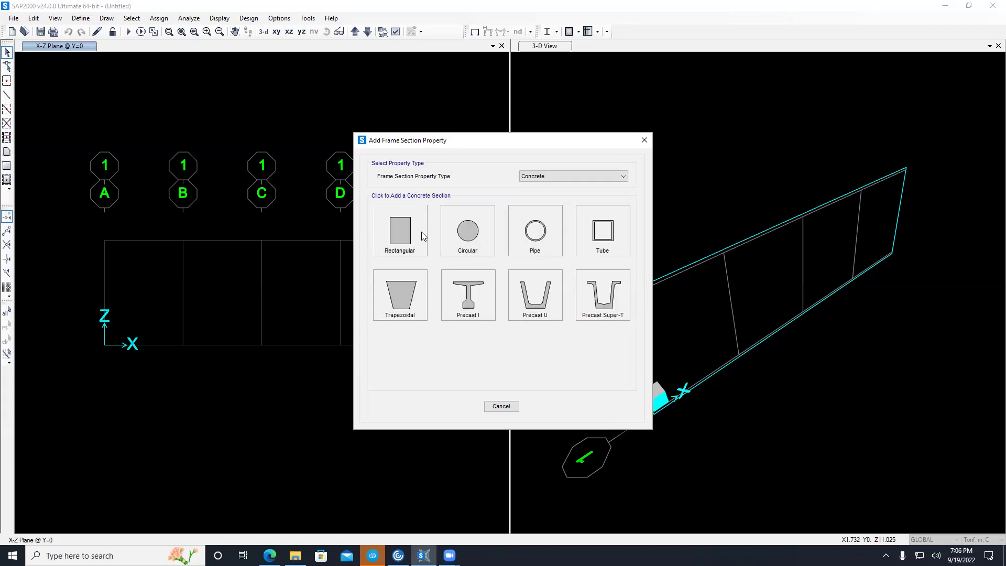
{"action": "left_click", "coordinate": [423, 236]}
{"action": "double_click", "coordinate": [464, 174]}
{"action": "type", "text": "Rec"}
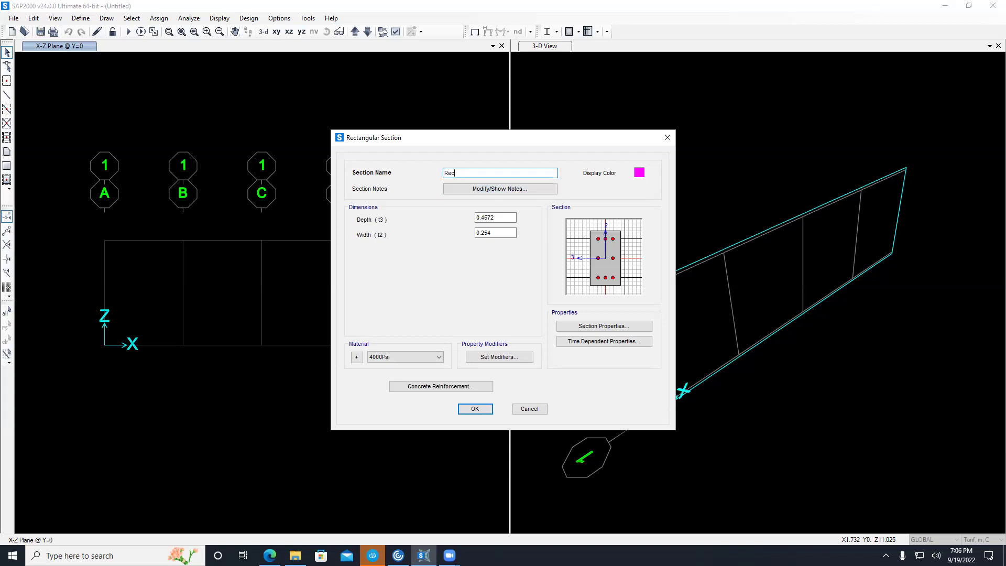
{"action": "type", "text": " 30"}
{"action": "key", "text": "BackSpace"}
{"action": "key", "text": "BackSpace"}
{"action": "type", "text": "60x30"}
Step: Give the Rec 60x30 section a depth of 0.6 and width of 0.3 with 4000Psi material, and accept the frame properties
{"action": "double_click", "coordinate": [509, 221]}
{"action": "type", "text": "0.6"}
{"action": "double_click", "coordinate": [500, 232]}
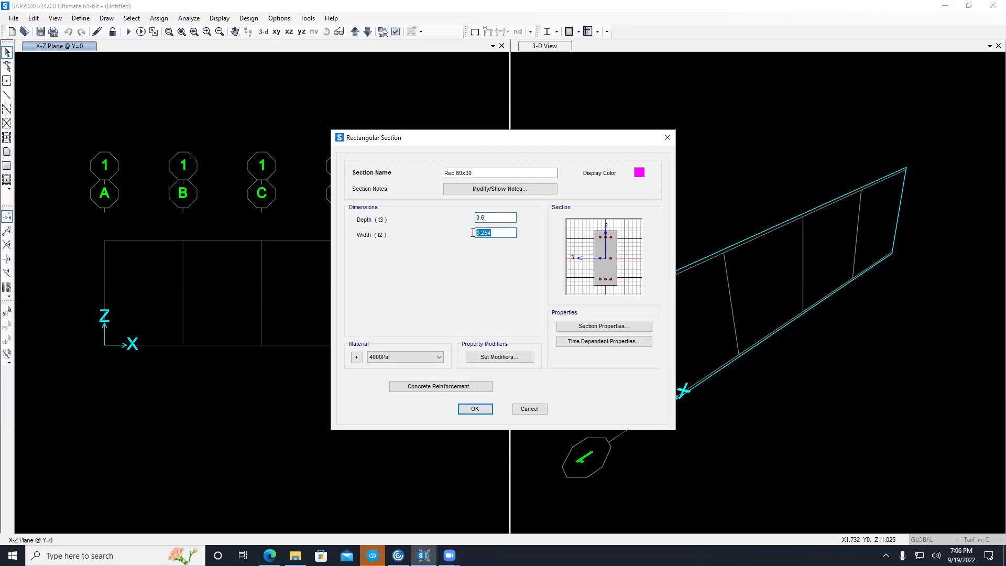
{"action": "type", "text": "0.3"}
{"action": "left_click", "coordinate": [430, 354]}
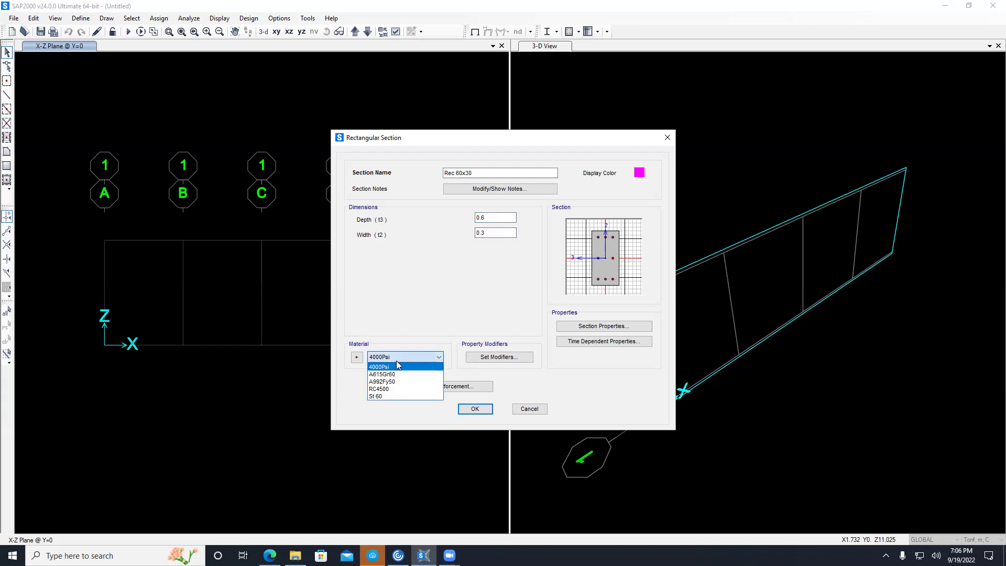
{"action": "left_click", "coordinate": [414, 329]}
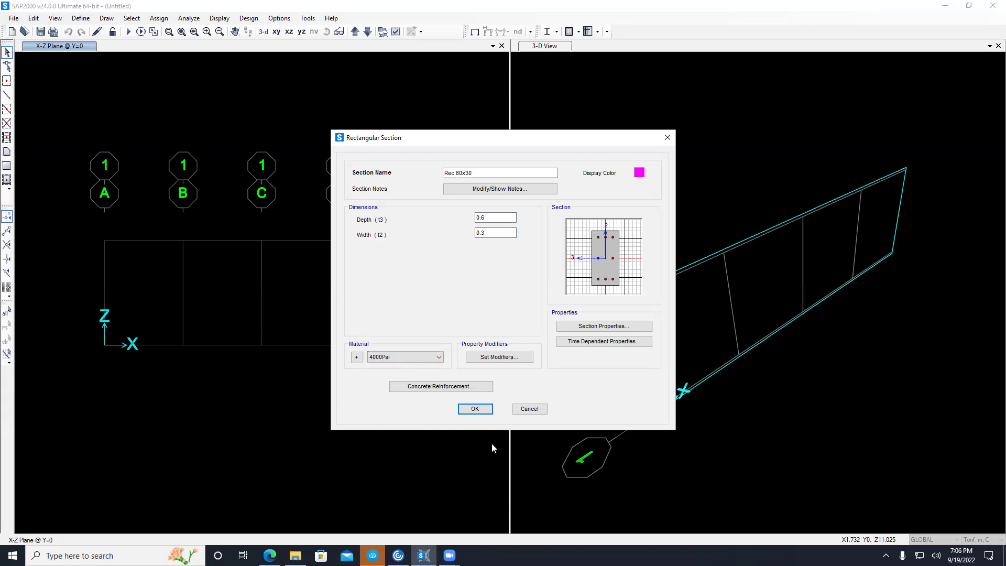
{"action": "left_click", "coordinate": [474, 410]}
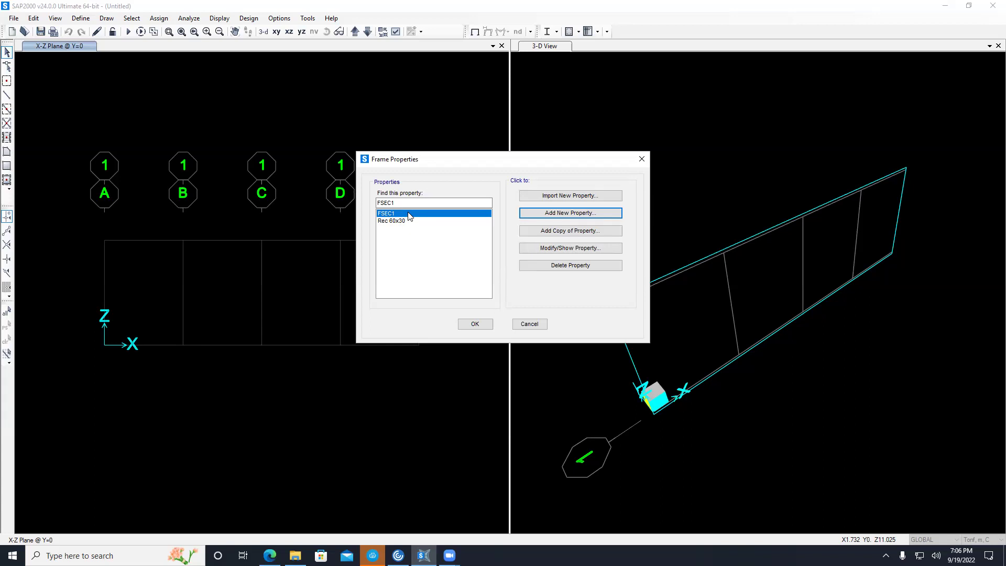
{"action": "left_click", "coordinate": [474, 323]}
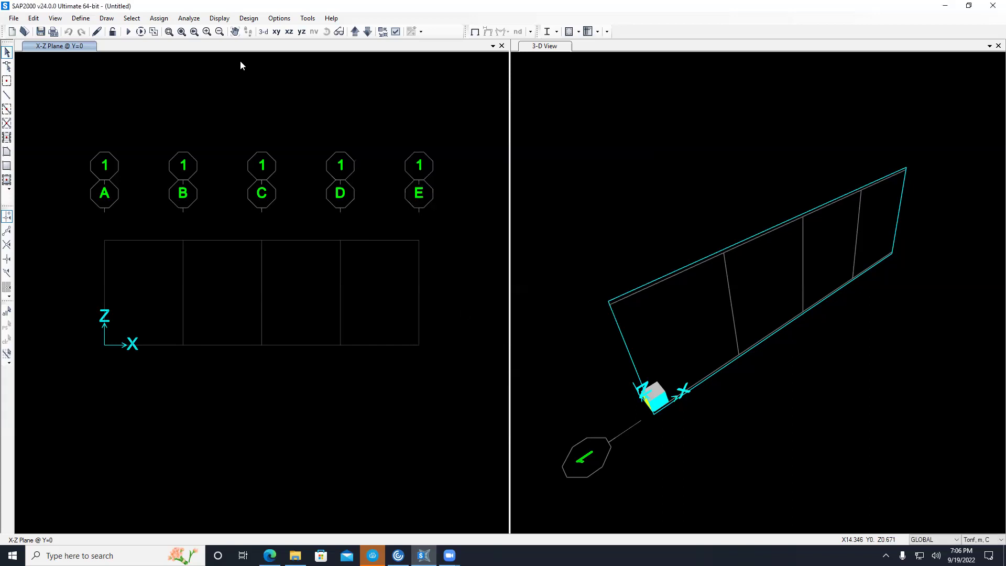
Step: Open the load pattern definitions and set the DEAD pattern's self-weight multiplier to 0
{"action": "left_click", "coordinate": [84, 18]}
{"action": "left_click", "coordinate": [83, 18]}
{"action": "left_click", "coordinate": [106, 18]}
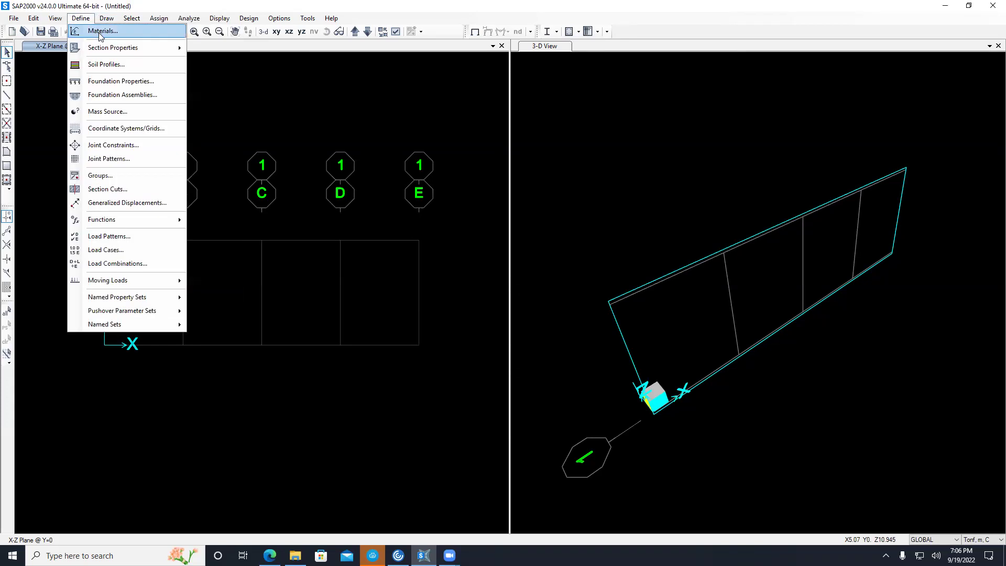
{"action": "left_click", "coordinate": [126, 240]}
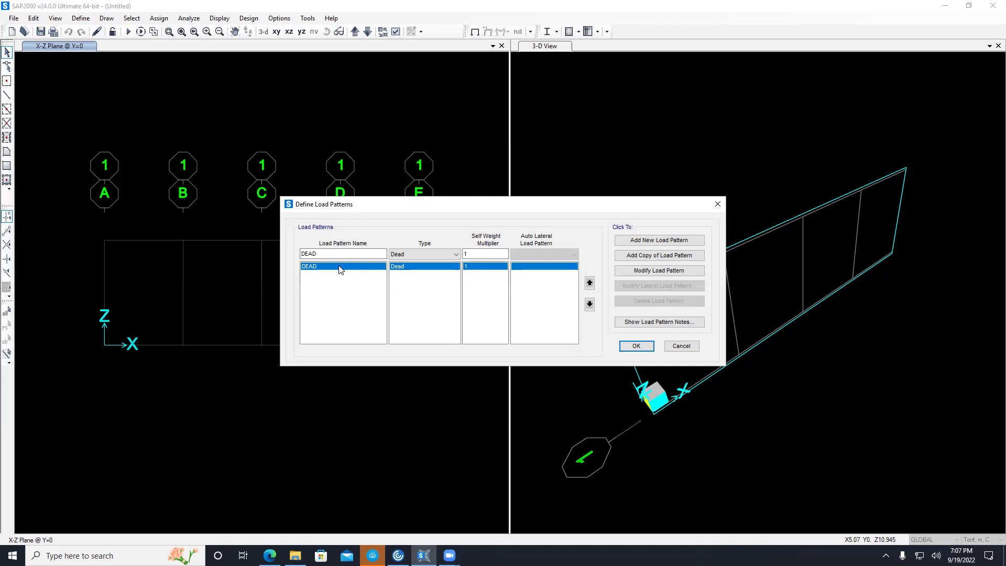
{"action": "left_click", "coordinate": [473, 253]}
{"action": "type", "text": "0"}
{"action": "left_click", "coordinate": [652, 271]}
Step: Return the DEAD pattern's self-weight multiplier to 1
{"action": "left_click", "coordinate": [464, 254]}
{"action": "type", "text": "1"}
{"action": "left_click", "coordinate": [659, 270]}
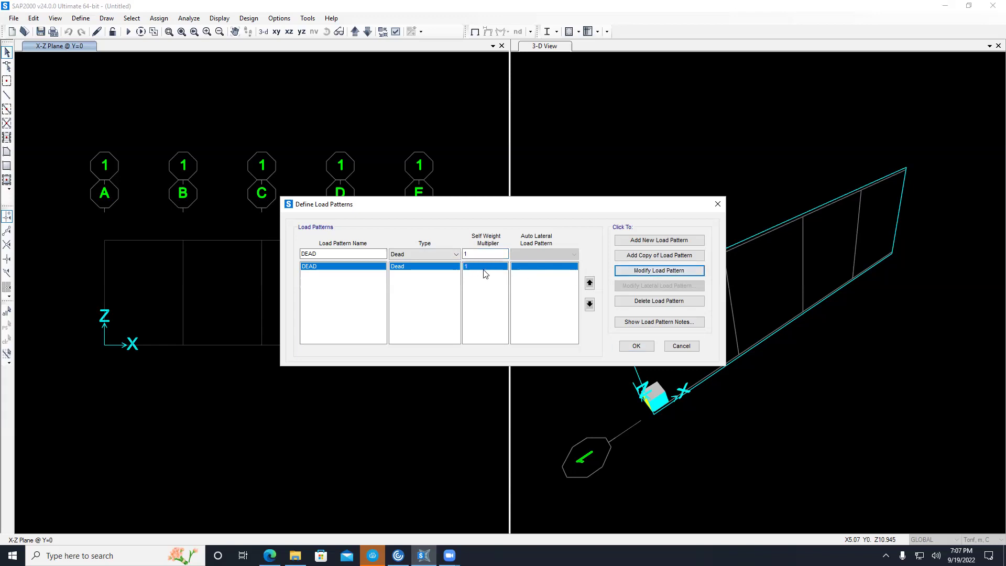
Step: Modify the DEAD load pattern again to use a self-weight multiplier of 0
{"action": "left_click", "coordinate": [479, 254]}
{"action": "type", "text": "0"}
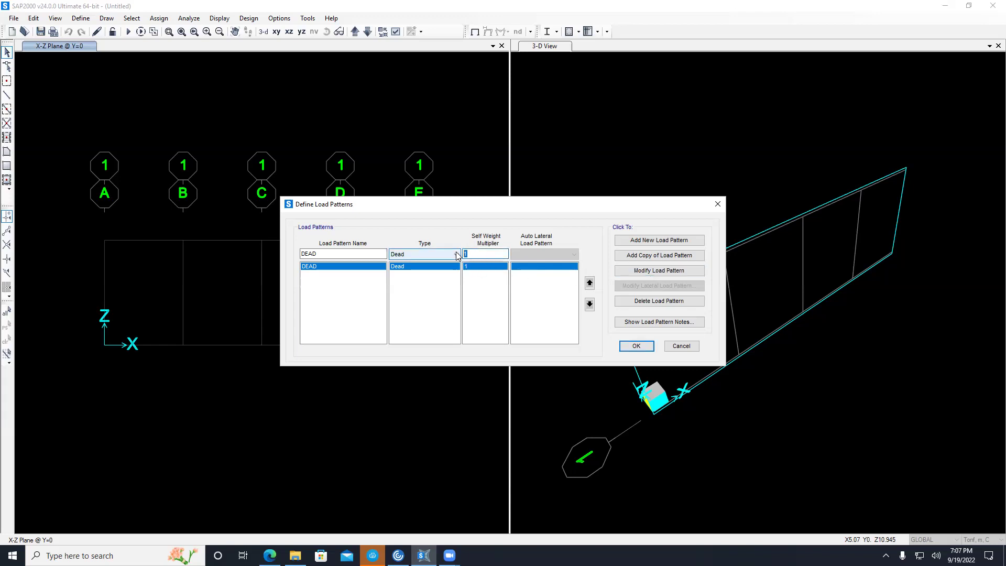
{"action": "left_click", "coordinate": [649, 273]}
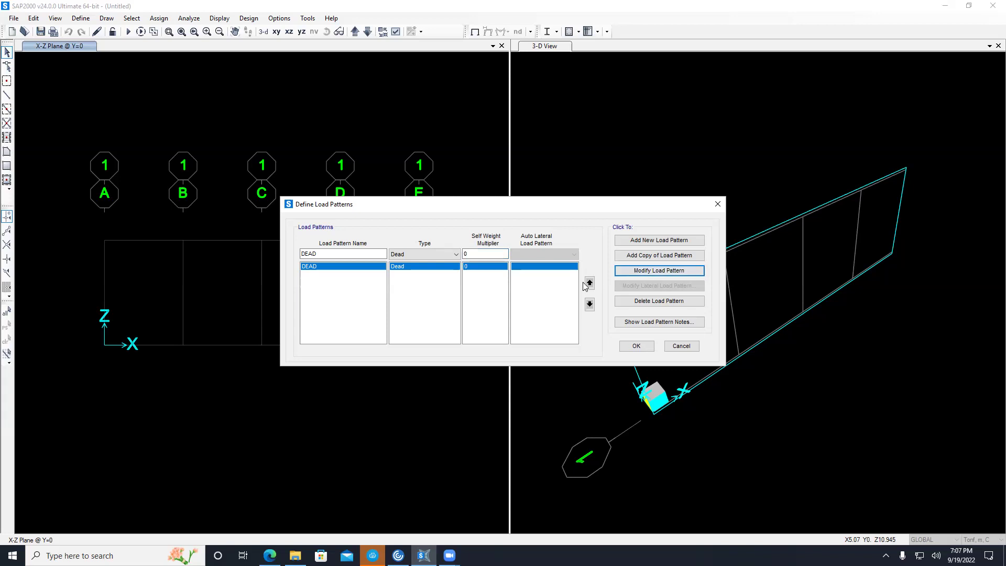
Step: Add a load pattern named Live with type Dead and a self-weight multiplier of 0, and accept the load patterns
{"action": "left_click_drag", "start_coordinate": [359, 254], "coordinate": [284, 244]}
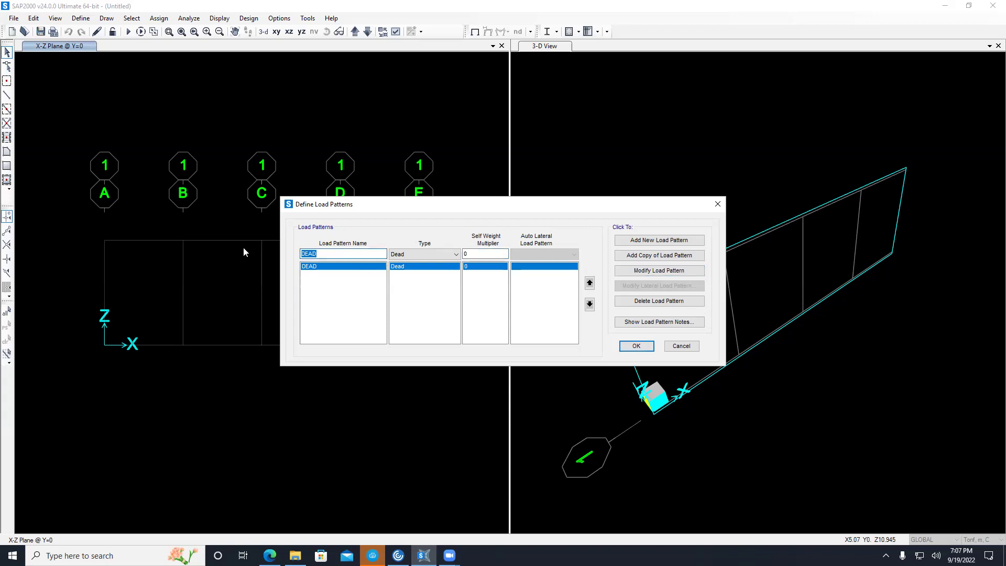
{"action": "type", "text": "Live"}
{"action": "left_click", "coordinate": [632, 242]}
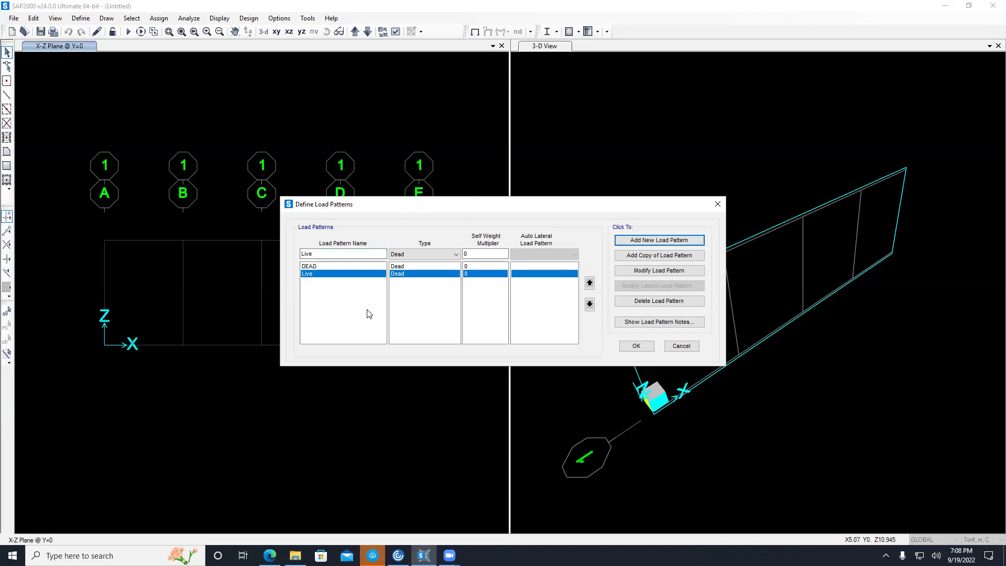
{"action": "left_click", "coordinate": [635, 346]}
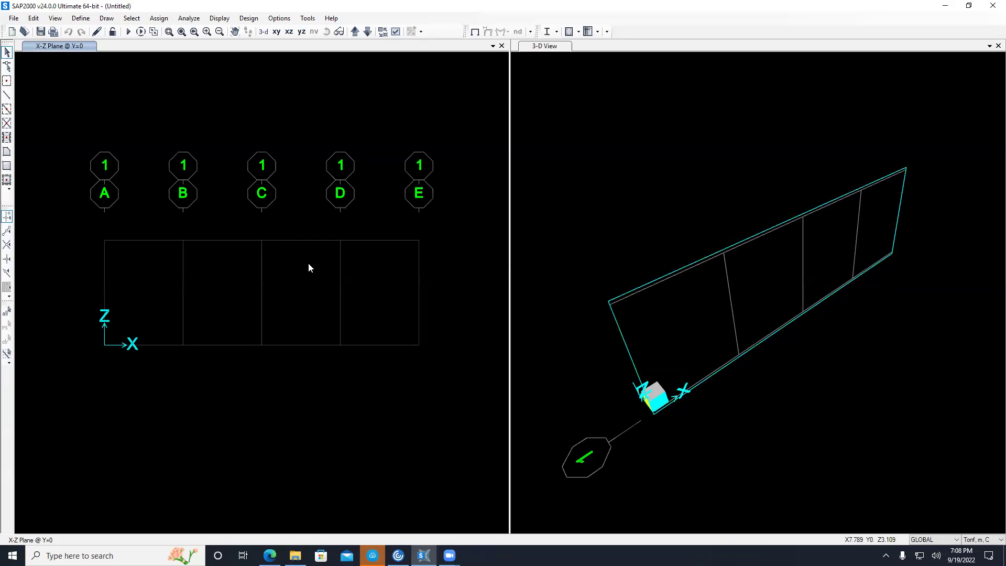
Step: Reopen the load pattern definitions, change the Live pattern's type to Live and accept the change
{"action": "left_click", "coordinate": [80, 17]}
{"action": "left_click", "coordinate": [137, 235]}
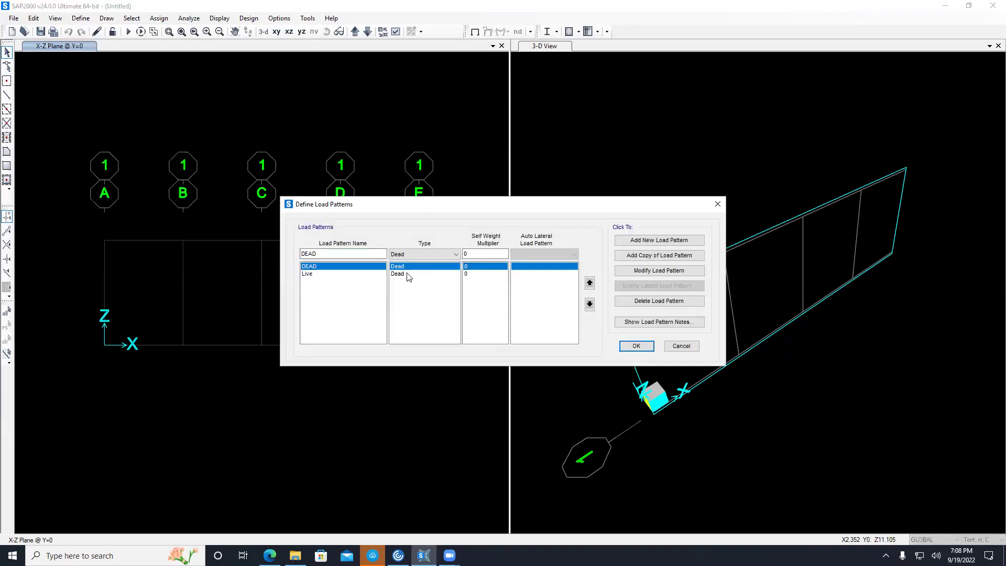
{"action": "left_click", "coordinate": [310, 274]}
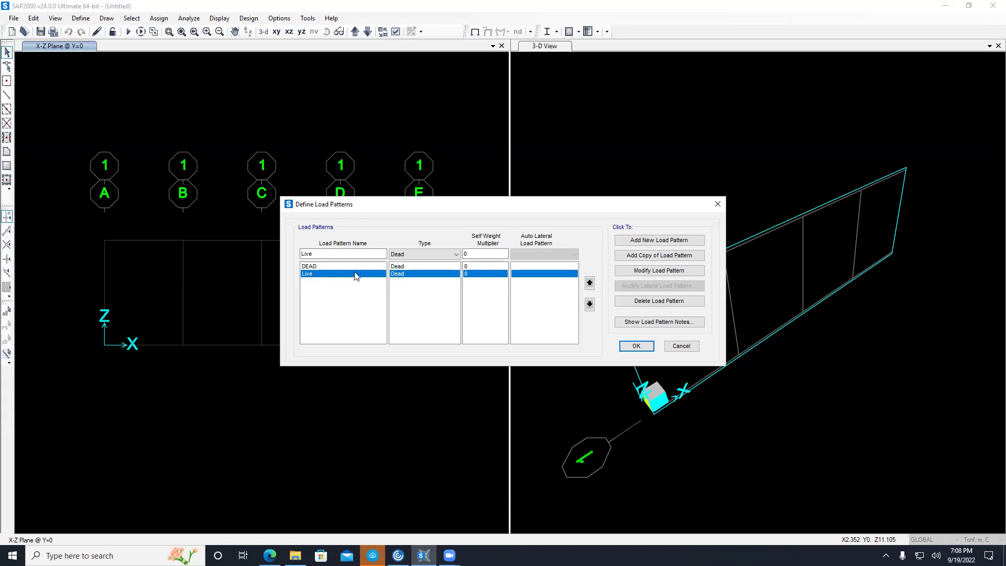
{"action": "left_click", "coordinate": [314, 254]}
{"action": "left_click_drag", "start_coordinate": [314, 253], "coordinate": [271, 250]}
{"action": "left_click", "coordinate": [403, 255]}
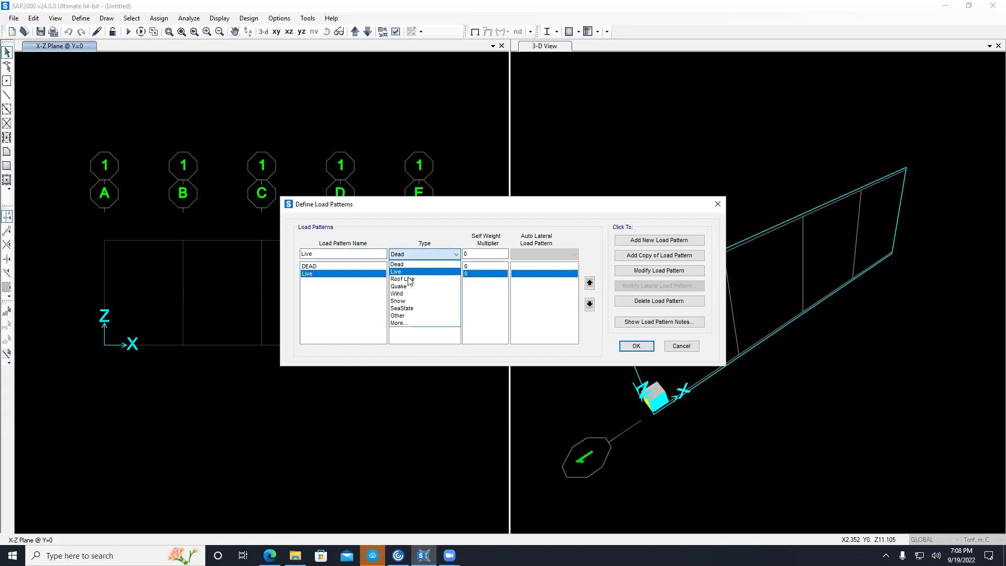
{"action": "left_click", "coordinate": [425, 276]}
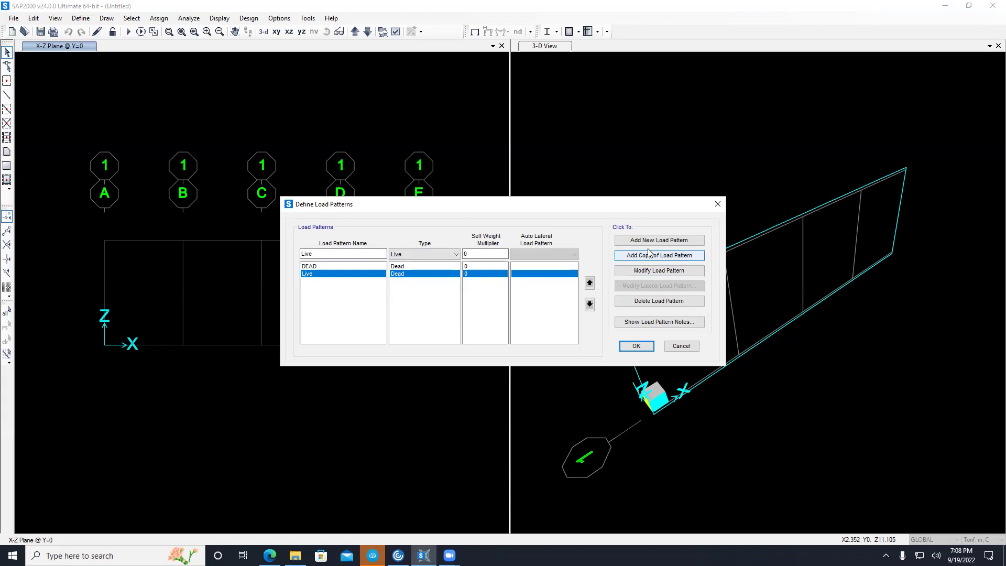
{"action": "left_click", "coordinate": [637, 271]}
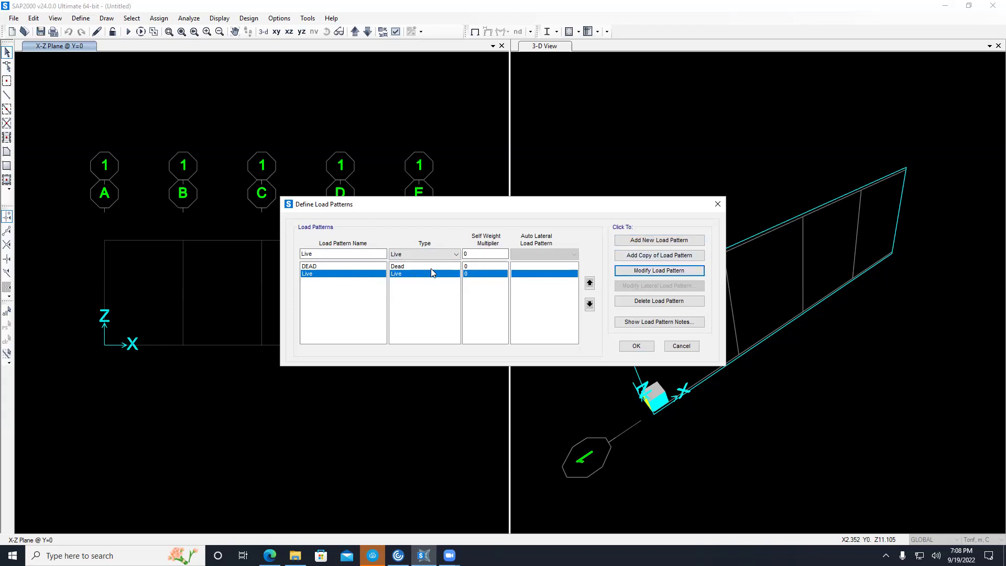
{"action": "left_click", "coordinate": [431, 255]}
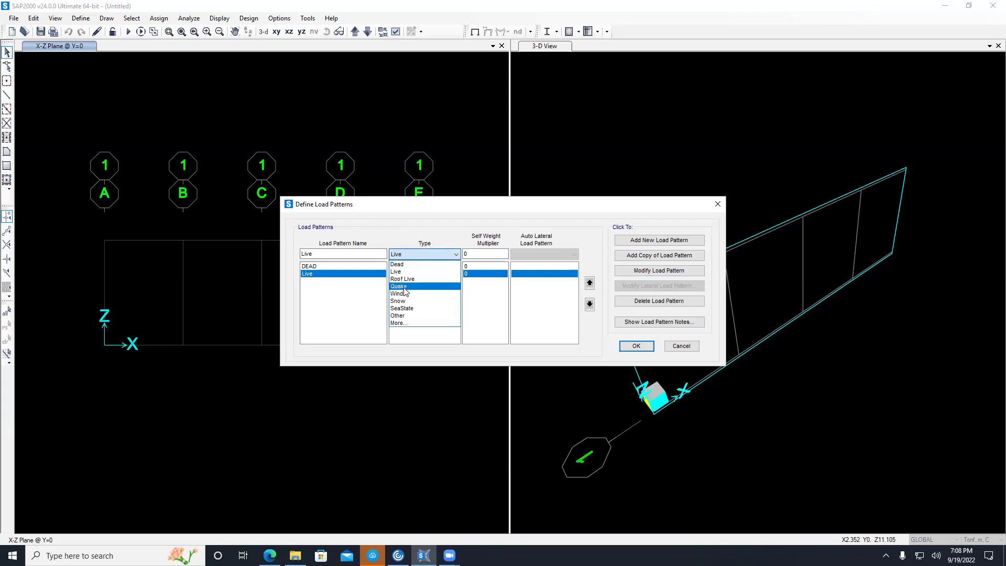
{"action": "left_click", "coordinate": [416, 231]}
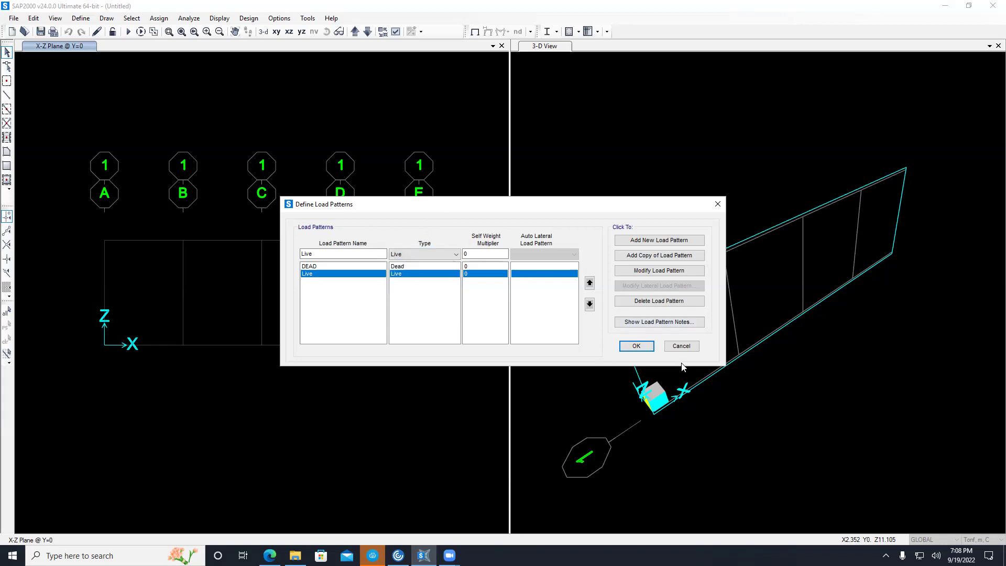
{"action": "left_click", "coordinate": [628, 344]}
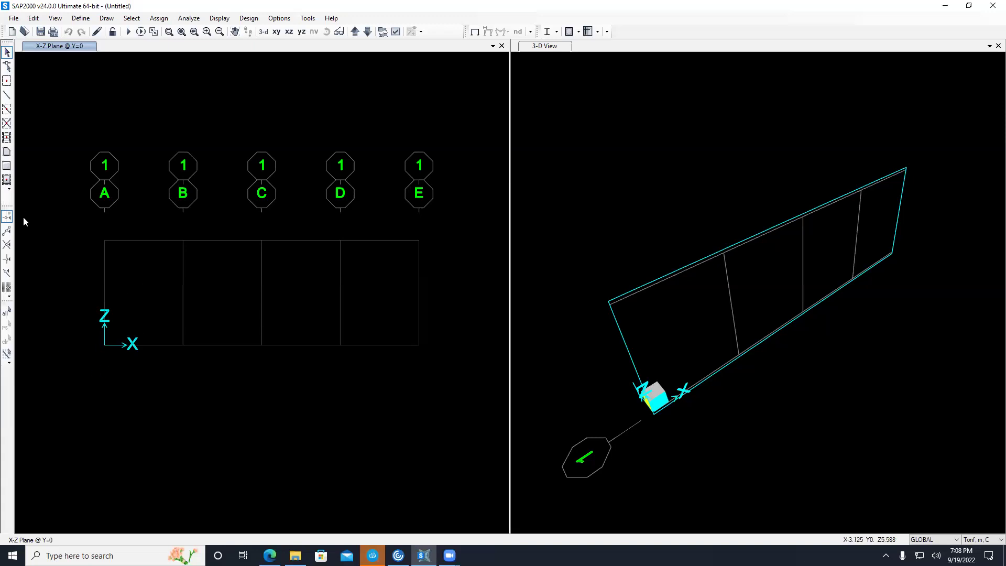
Step: Start drawing frame members as Straight Frame objects with section FSEC1, keeping the object properties clear of the X-Z grid
{"action": "left_click", "coordinate": [107, 18]}
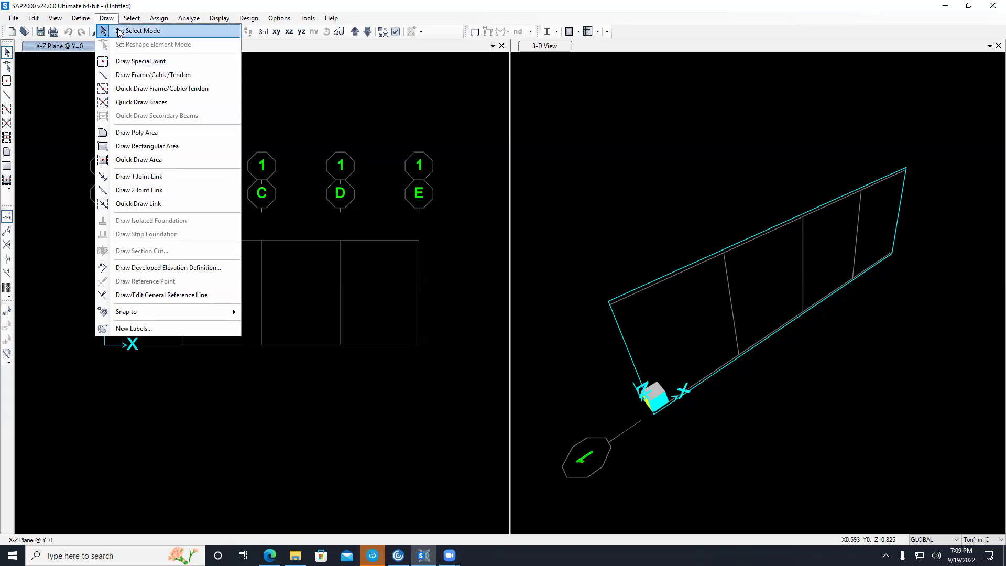
{"action": "left_click", "coordinate": [131, 18]}
{"action": "mouse_move", "coordinate": [105, 20]}
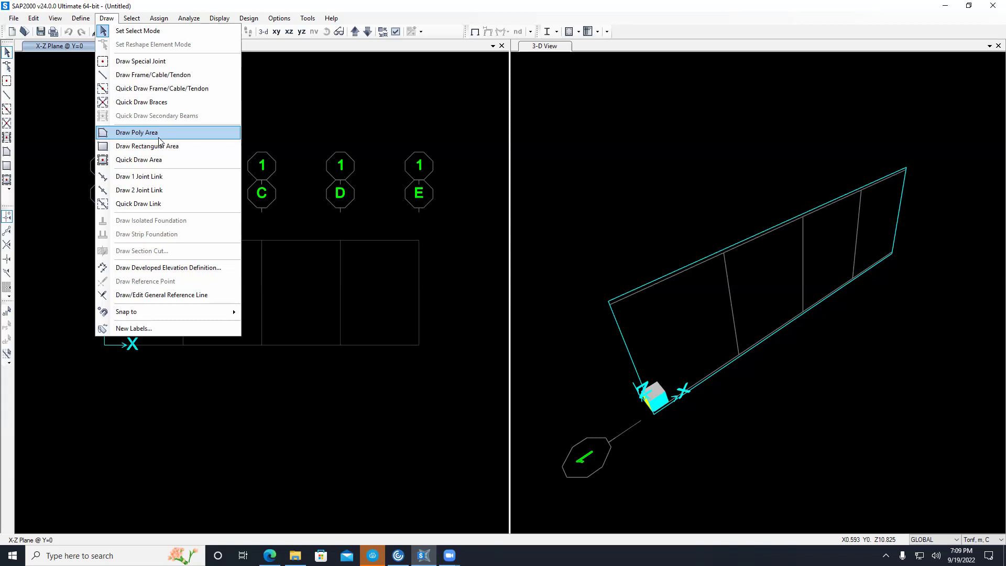
{"action": "left_click", "coordinate": [157, 77]}
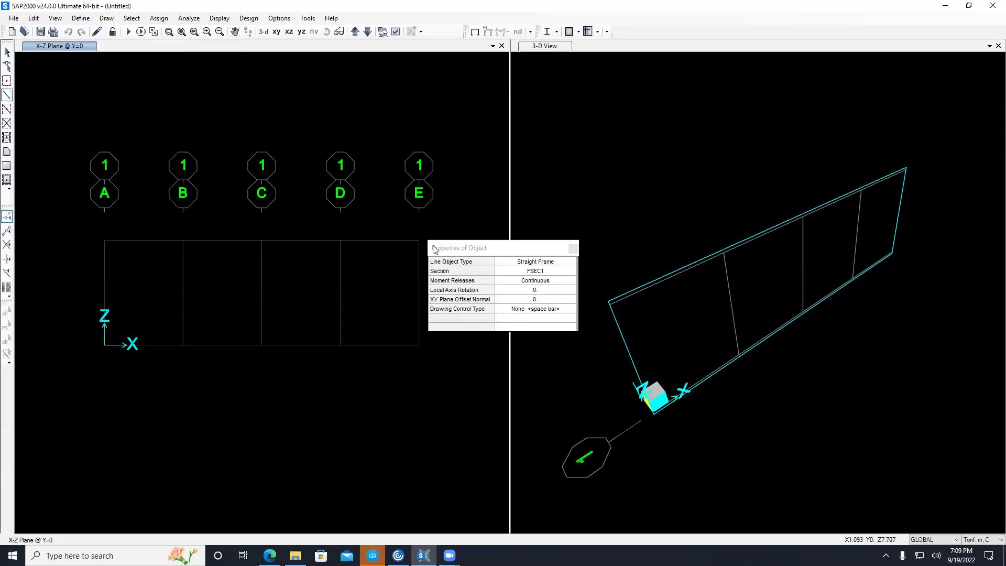
{"action": "left_click_drag", "start_coordinate": [508, 253], "coordinate": [504, 182]}
{"action": "left_click", "coordinate": [538, 205]}
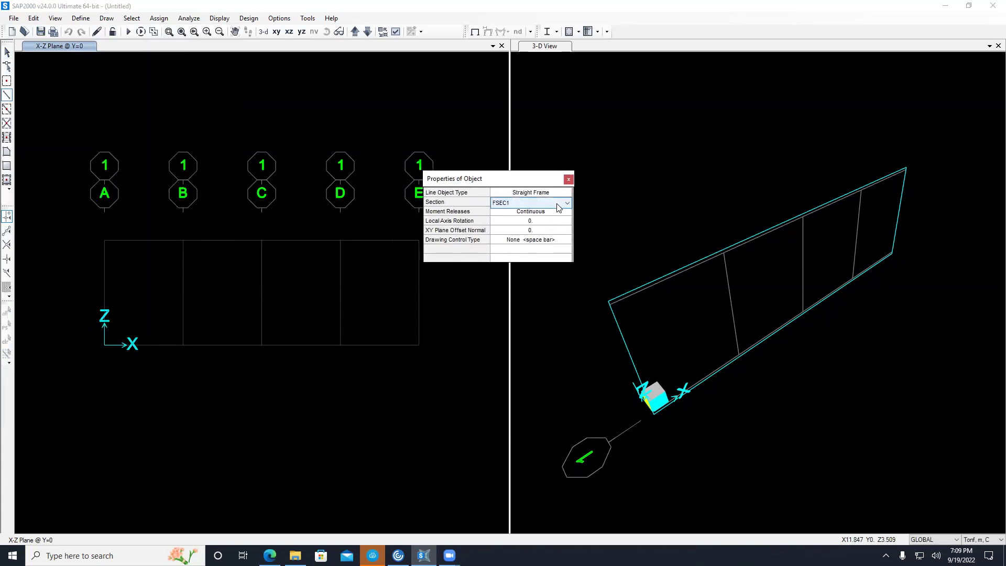
{"action": "left_click", "coordinate": [555, 204]}
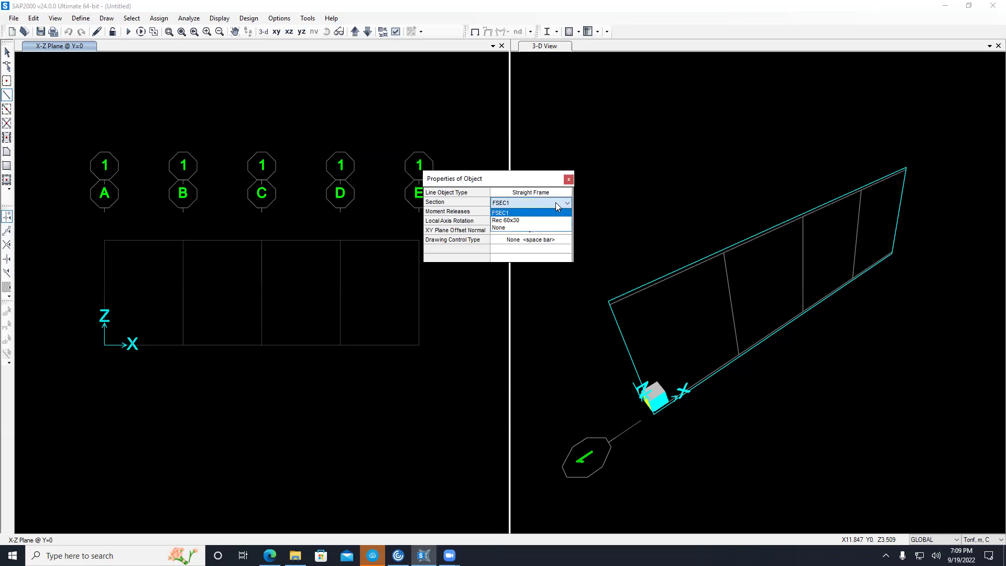
{"action": "left_click", "coordinate": [508, 214]}
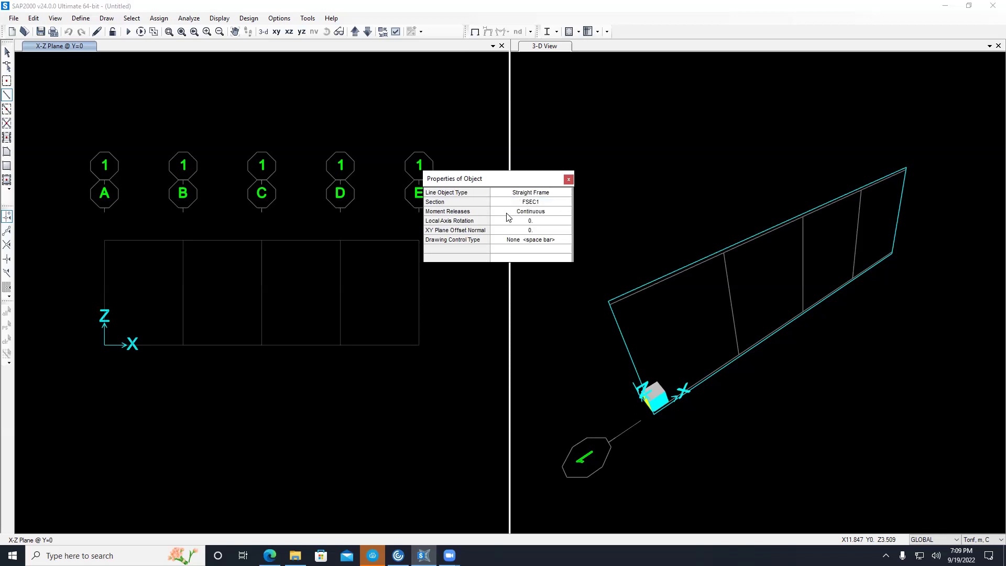
{"action": "left_click_drag", "start_coordinate": [504, 180], "coordinate": [586, 120]}
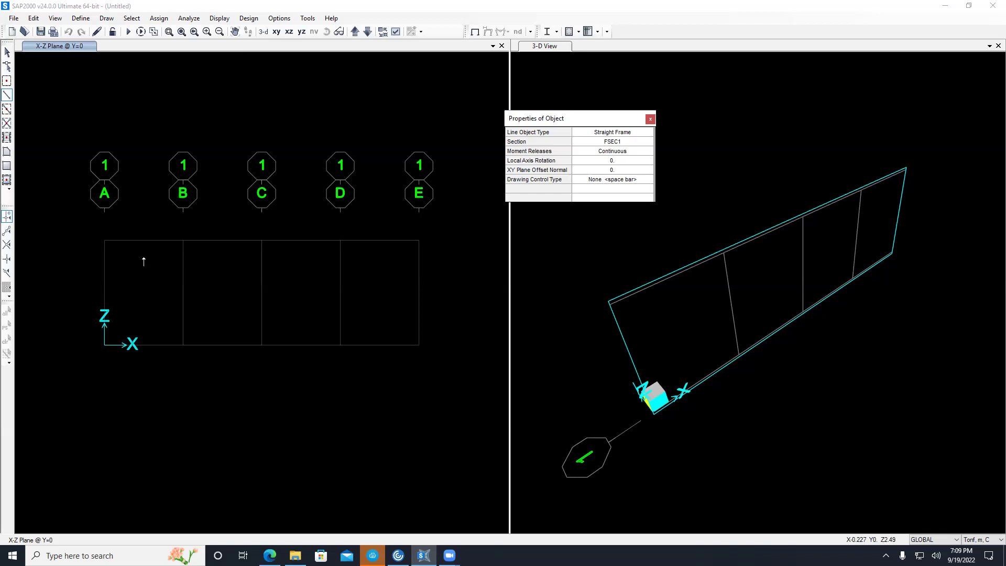
Step: Draw the truss outline in the X-Z view: top chord from B to D, slope to E's base, bottom chord to A, slope back to B
{"action": "left_click", "coordinate": [183, 240]}
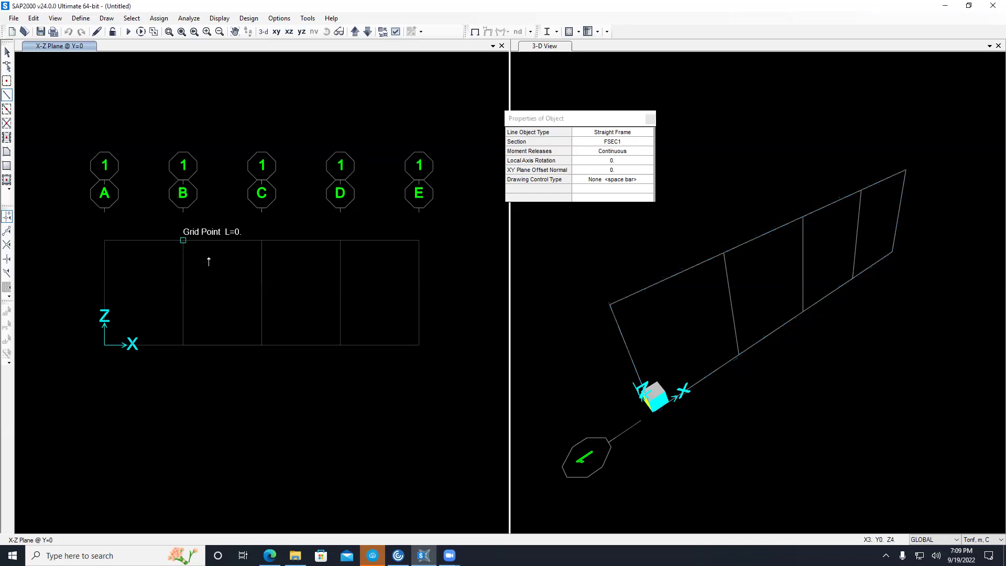
{"action": "left_click", "coordinate": [261, 240]}
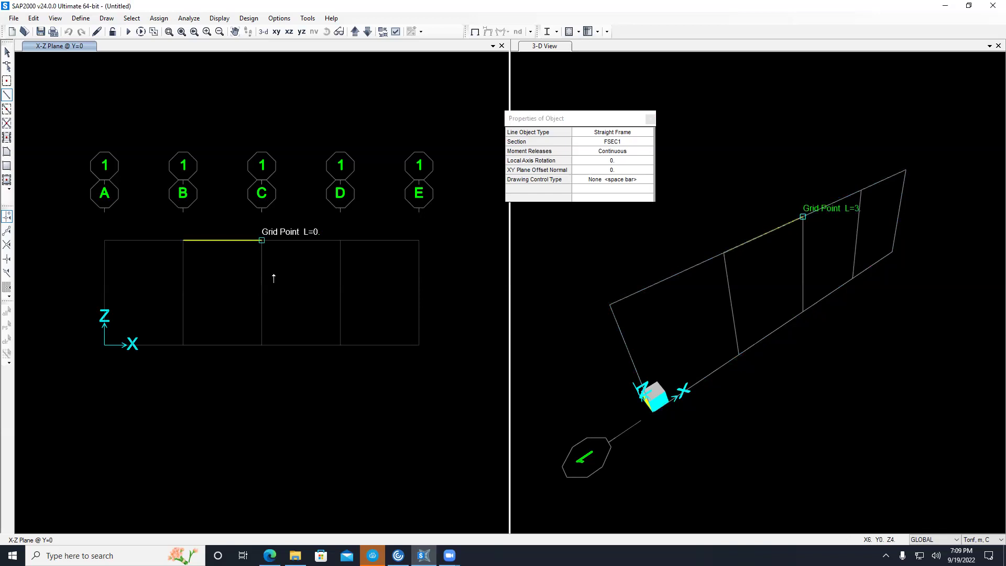
{"action": "left_click", "coordinate": [339, 240]}
{"action": "left_click", "coordinate": [418, 344]}
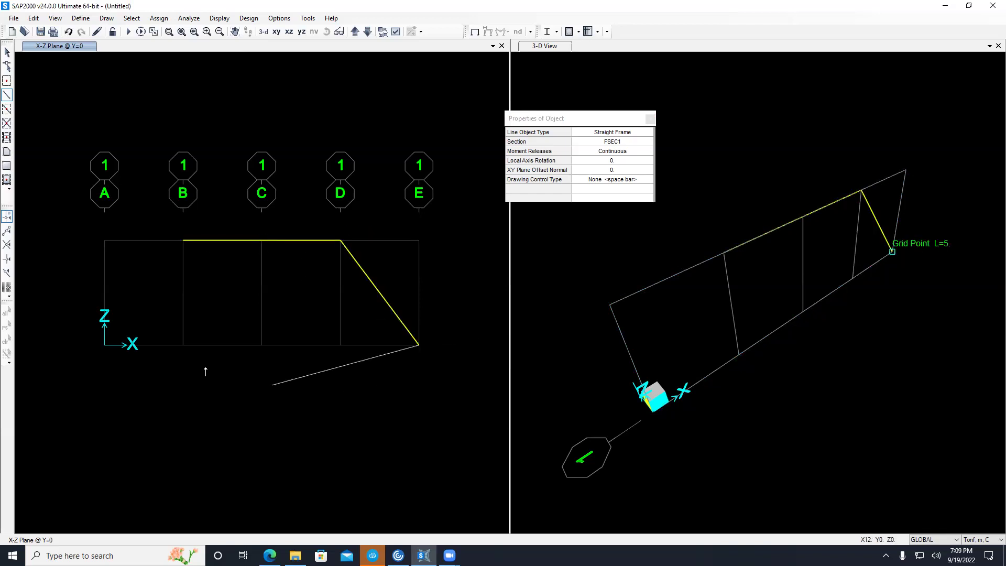
{"action": "key", "text": "Escape"}
{"action": "left_click", "coordinate": [104, 345]}
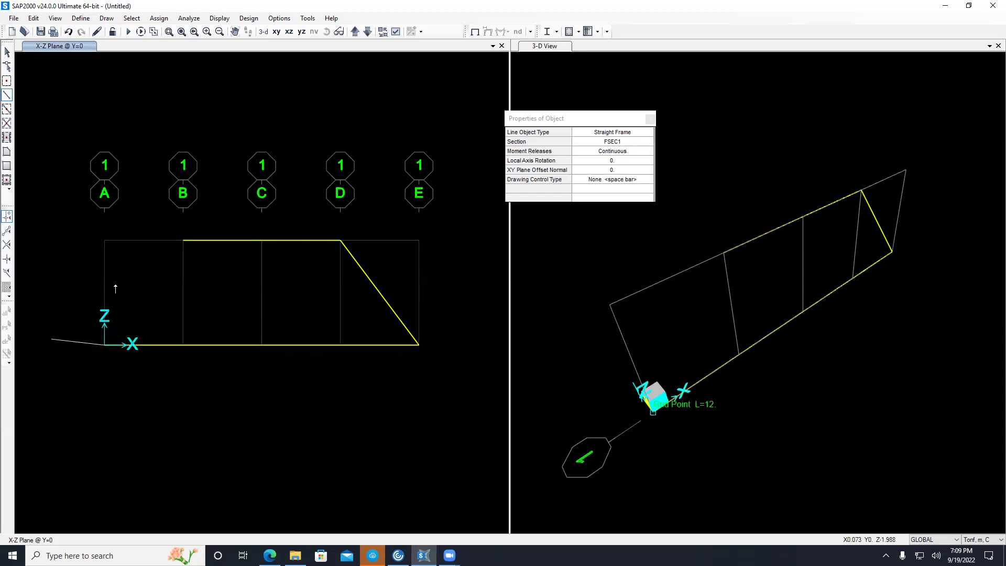
{"action": "left_click", "coordinate": [184, 241]}
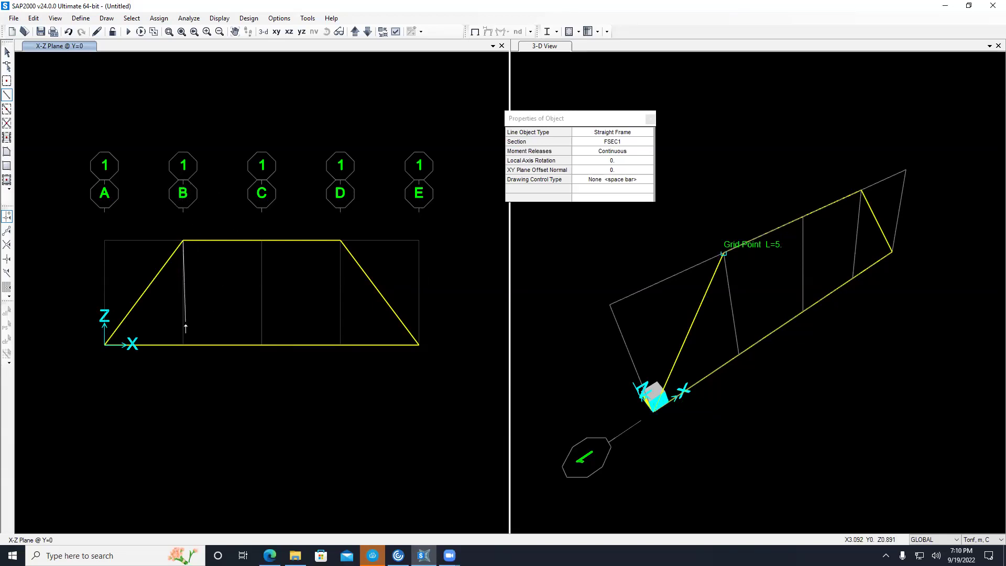
Step: Draw the vertical at B, the diagonals from B's base to C's top and down to D's base, and the vertical at D
{"action": "left_click", "coordinate": [183, 344]}
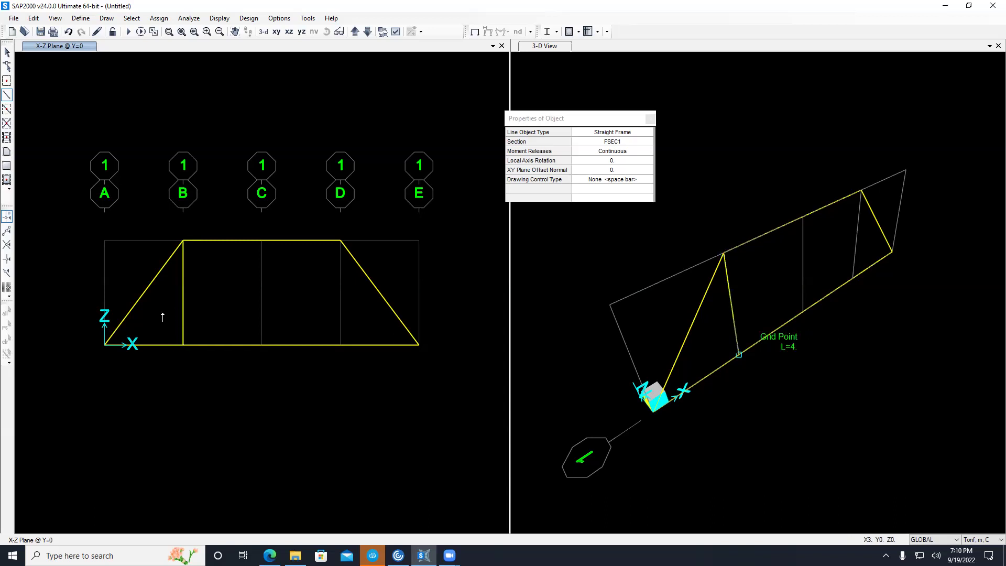
{"action": "left_click", "coordinate": [262, 240]}
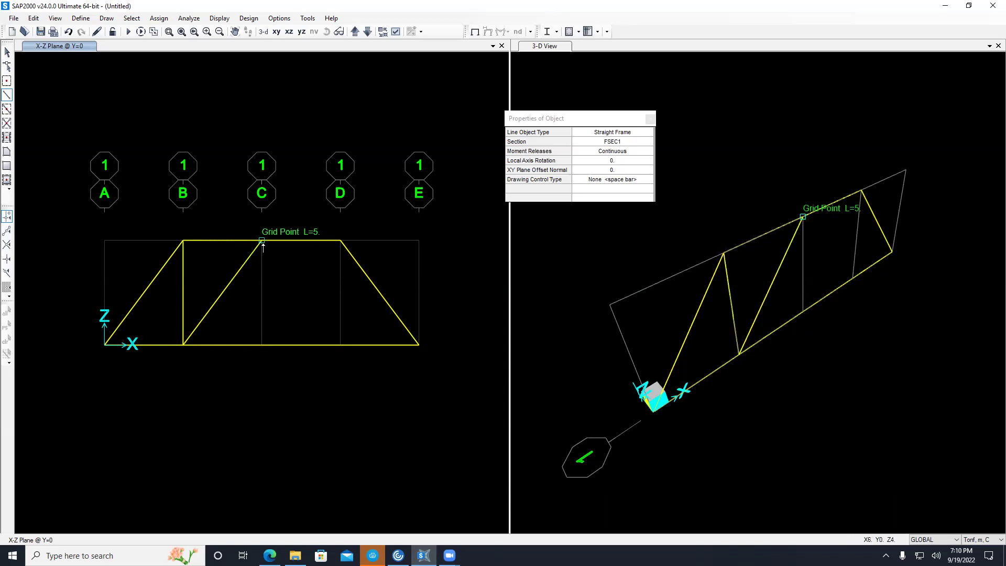
{"action": "left_click", "coordinate": [340, 345]}
{"action": "left_click", "coordinate": [340, 241]}
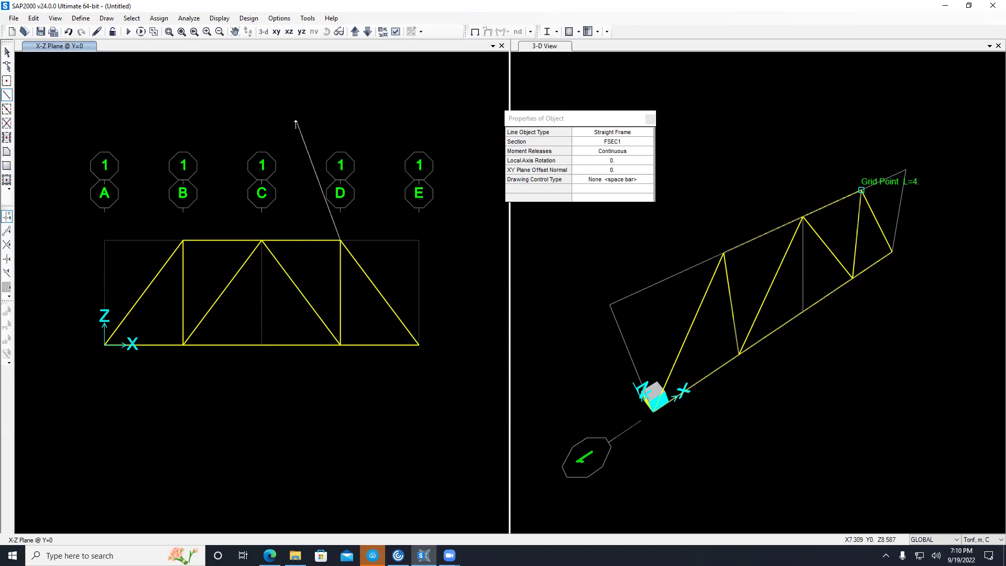
{"action": "key", "text": "Escape"}
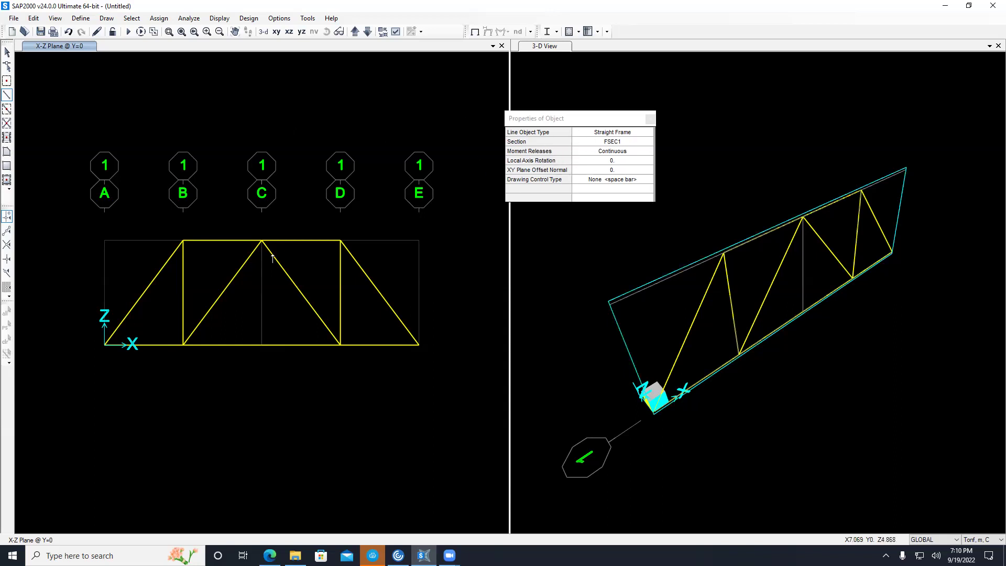
Step: Draw the middle vertical from C's top joint to the bottom chord and finish frame drawing
{"action": "left_click", "coordinate": [262, 240]}
{"action": "left_click", "coordinate": [262, 344]}
{"action": "key", "text": "Escape"}
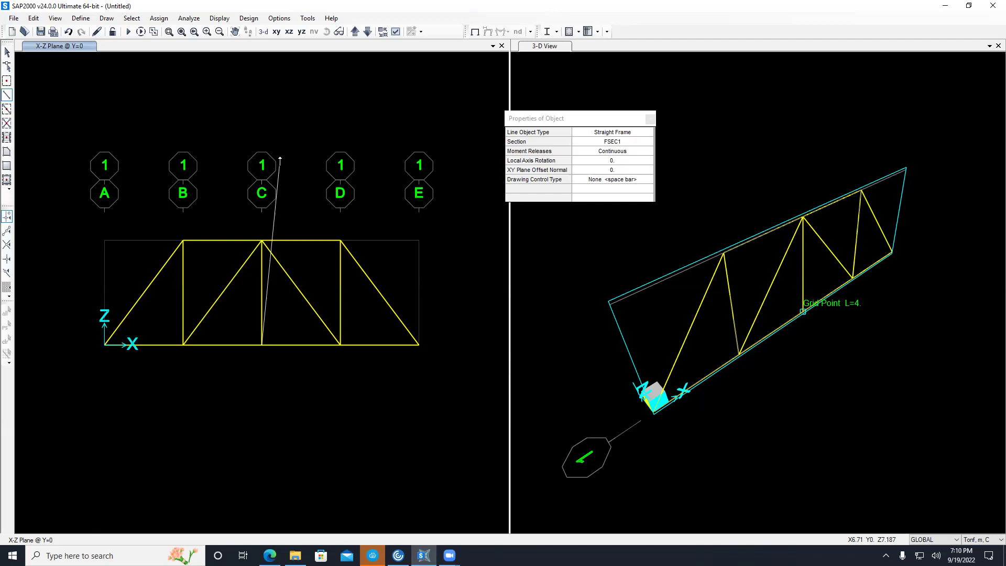
{"action": "key", "text": "Escape"}
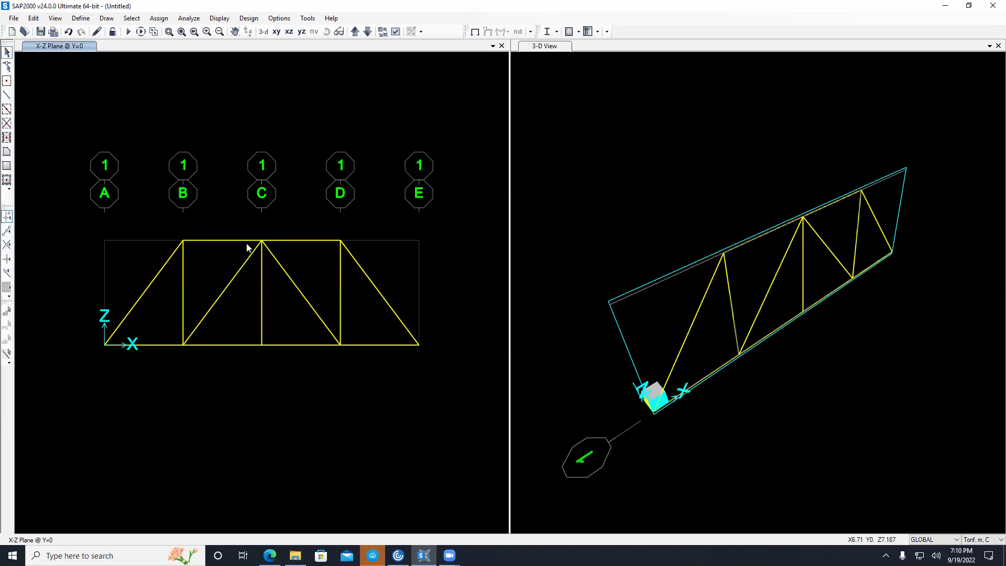
Step: Delete the two inner diagonals that meet at C's top joint
{"action": "left_click", "coordinate": [228, 279]}
{"action": "key", "text": "Delete"}
{"action": "left_click", "coordinate": [234, 289]}
{"action": "left_click", "coordinate": [220, 293]}
{"action": "key", "text": "Delete"}
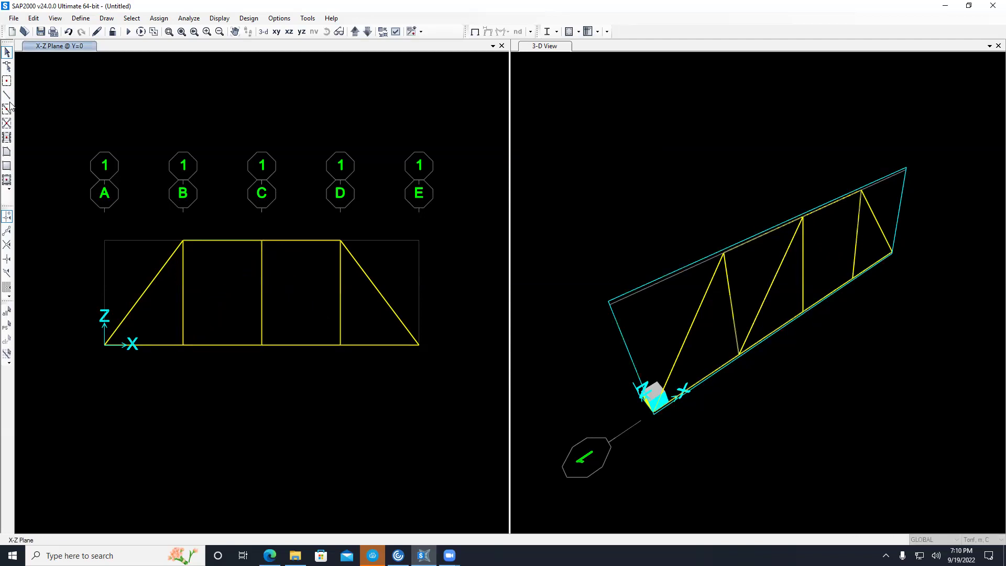
Step: Redraw the two inner diagonals from C's top joint to the bottom chord at D and B, using section FSEC1
{"action": "left_click", "coordinate": [7, 95]}
{"action": "left_click", "coordinate": [632, 144]}
{"action": "left_click", "coordinate": [649, 143]}
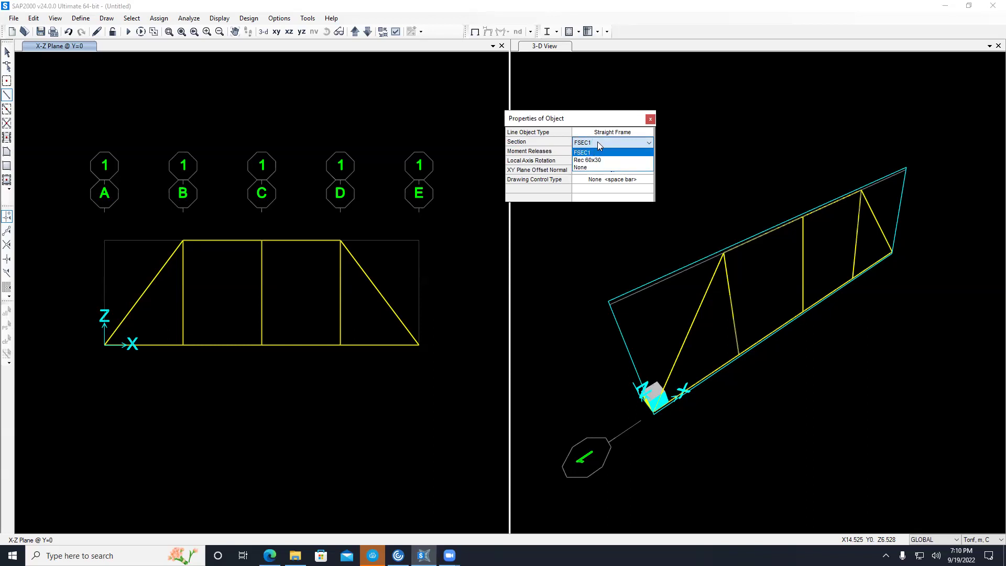
{"action": "left_click", "coordinate": [598, 145]}
{"action": "left_click", "coordinate": [261, 240]}
{"action": "left_click", "coordinate": [339, 344]}
{"action": "right_click", "coordinate": [332, 134]}
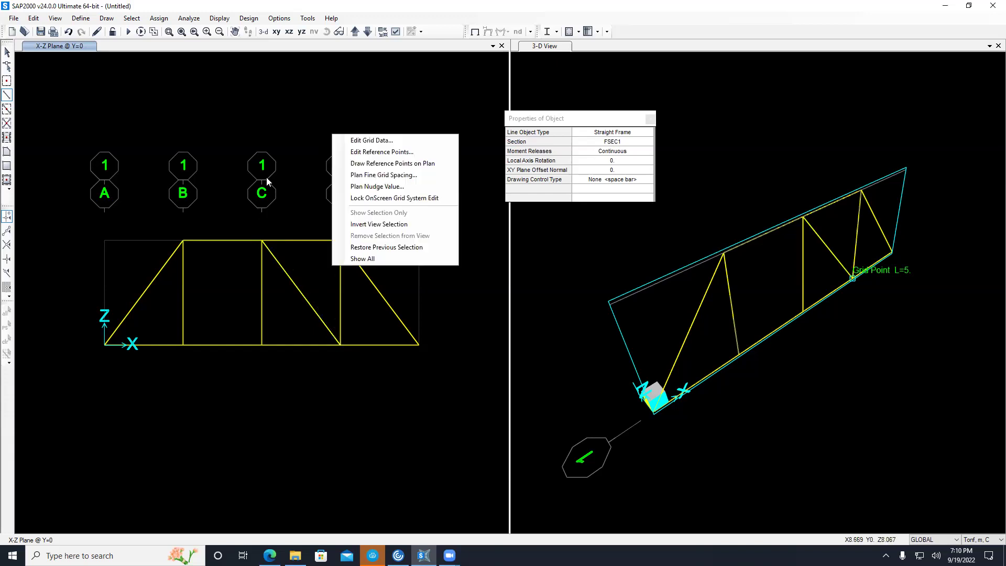
{"action": "left_click", "coordinate": [232, 219]}
{"action": "left_click", "coordinate": [261, 241]}
{"action": "double_click", "coordinate": [183, 344]}
{"action": "key", "text": "Escape"}
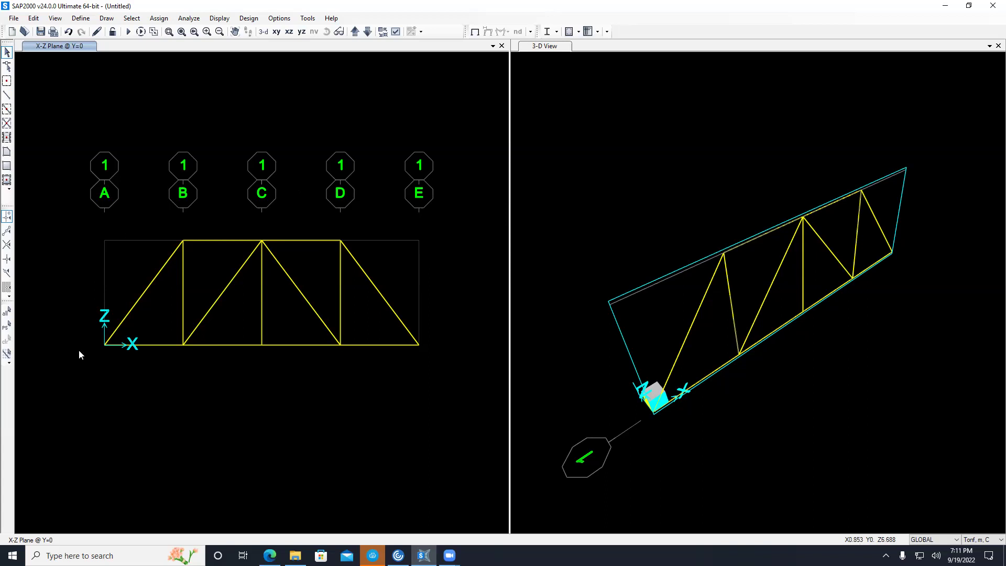
Step: Assign a pinned restraint with Translation 1, 2 and 3 fixed to the support joint at A's base
{"action": "left_click_drag", "start_coordinate": [69, 375], "coordinate": [124, 325]}
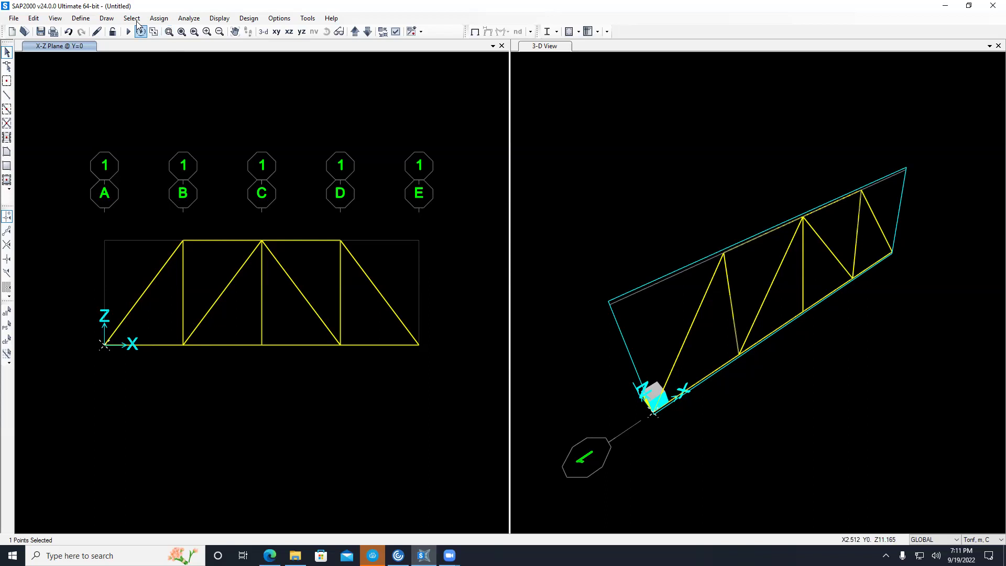
{"action": "left_click", "coordinate": [159, 19]}
{"action": "mouse_move", "coordinate": [165, 30]}
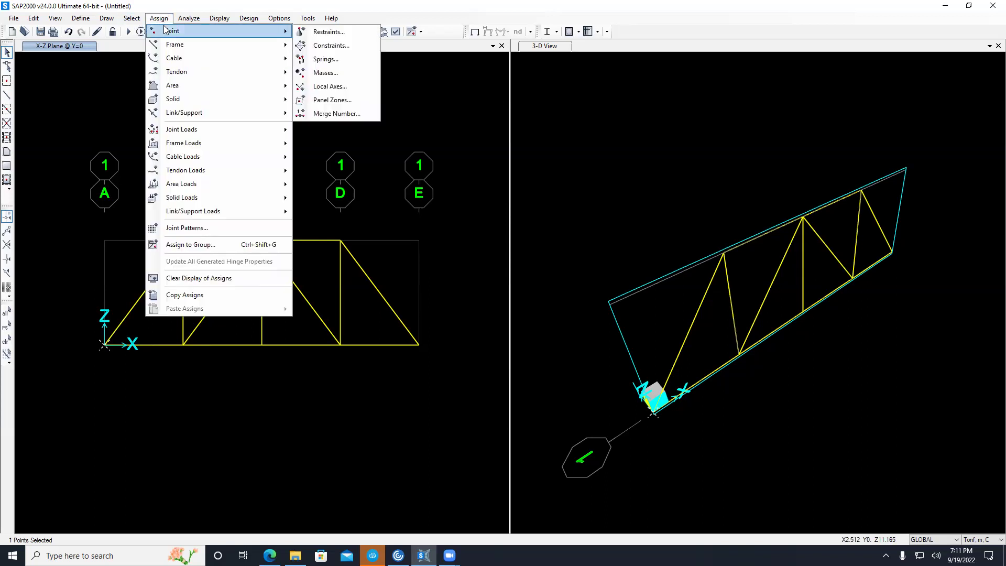
{"action": "left_click", "coordinate": [322, 32]}
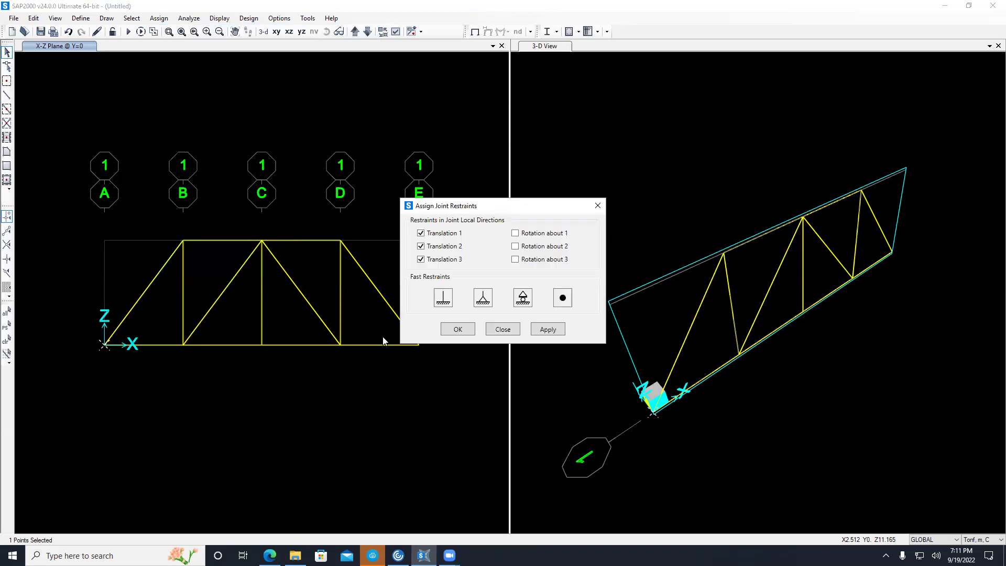
{"action": "left_click", "coordinate": [458, 329]}
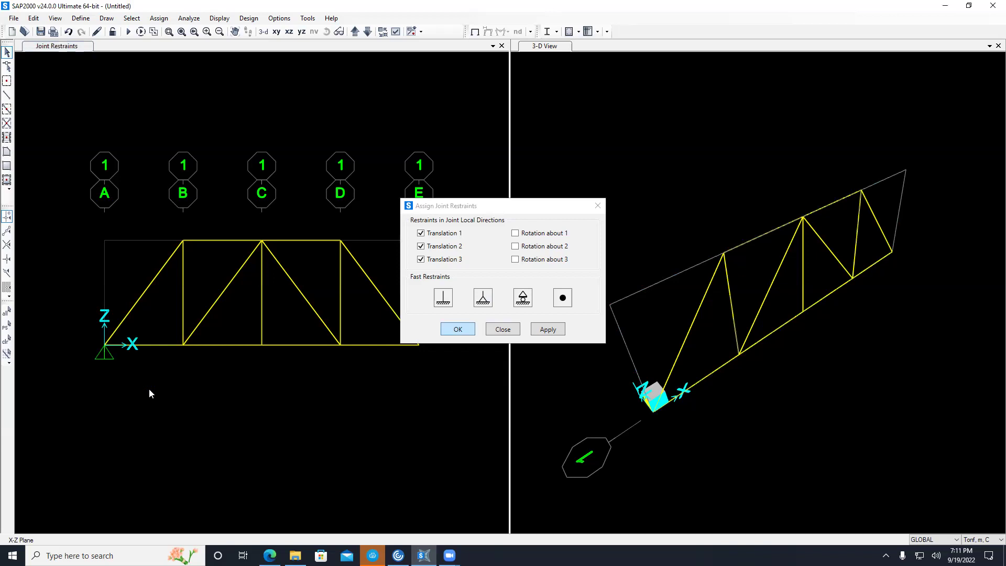
Step: Assign a roller restraint to the support joint at E's base
{"action": "left_click_drag", "start_coordinate": [401, 366], "coordinate": [443, 320]}
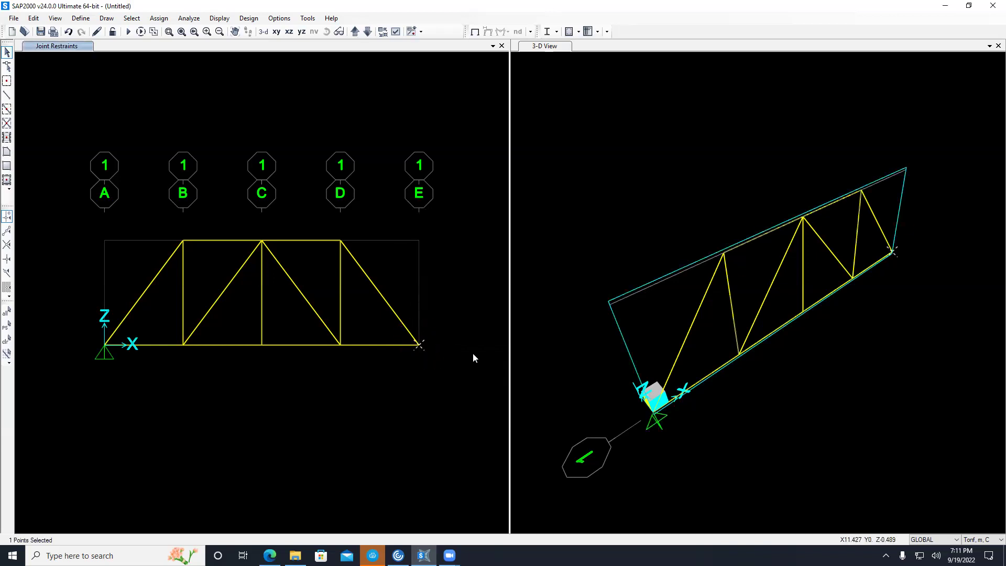
{"action": "left_click", "coordinate": [158, 17]}
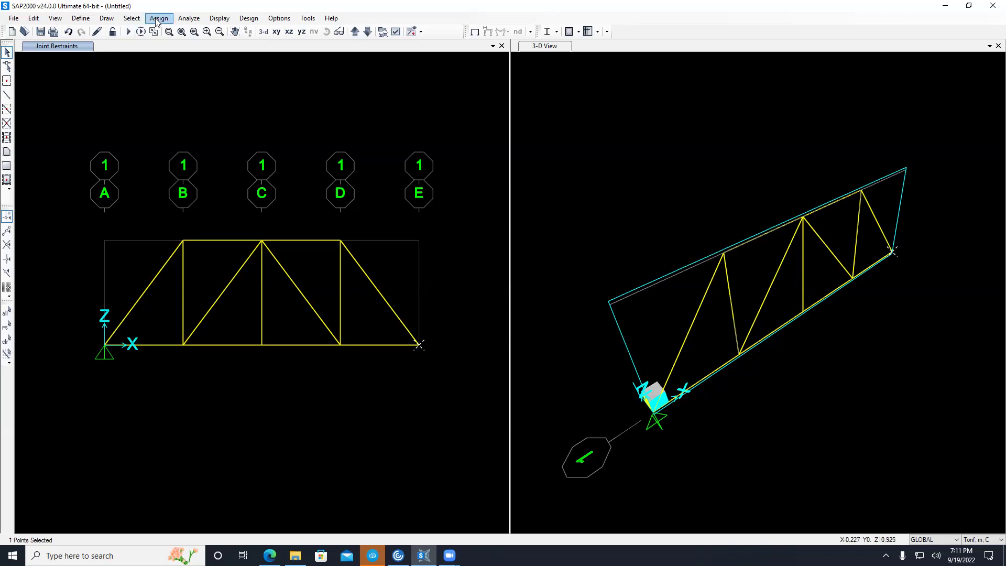
{"action": "mouse_move", "coordinate": [180, 33]}
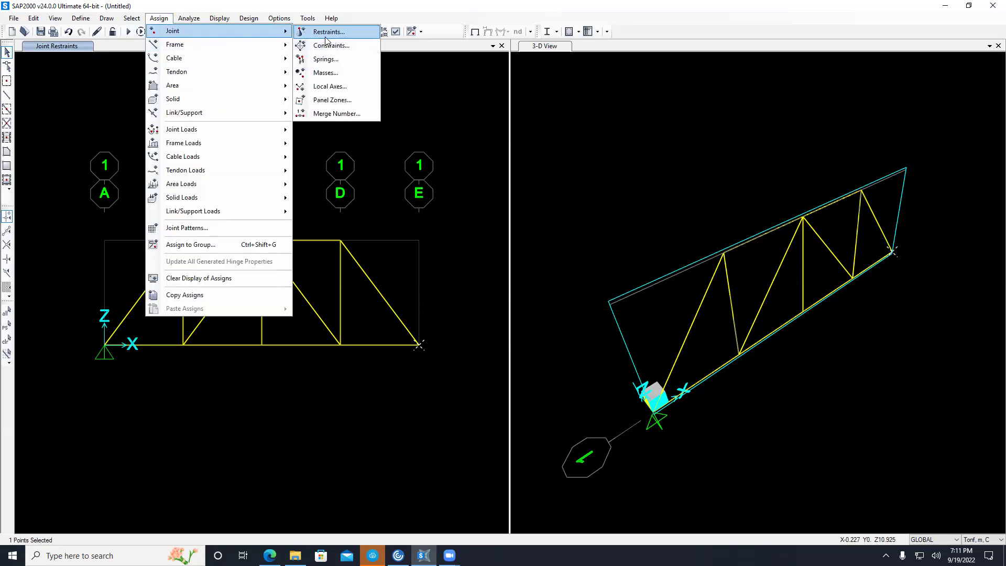
{"action": "left_click", "coordinate": [328, 32]}
{"action": "left_click", "coordinate": [523, 297]}
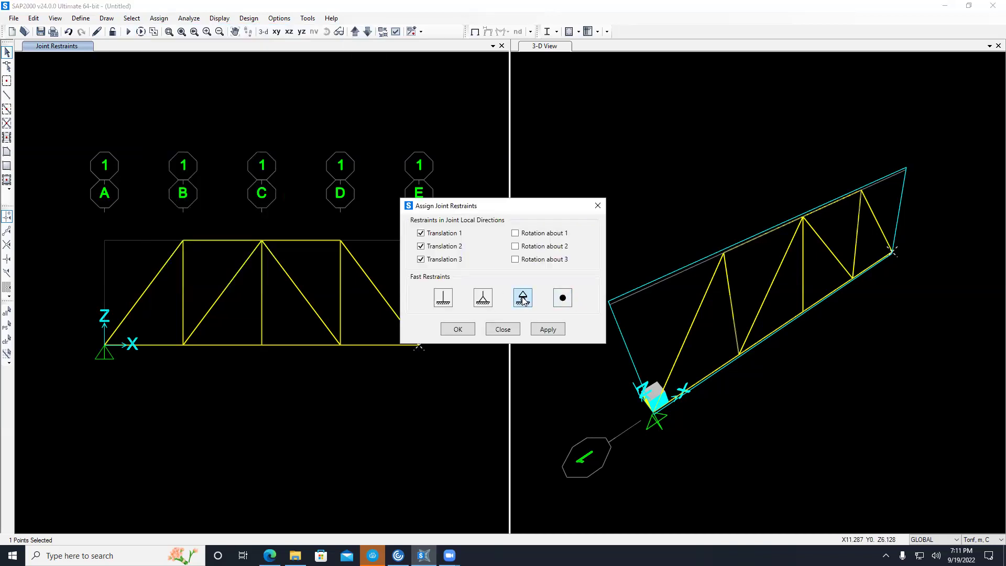
{"action": "left_click", "coordinate": [456, 329]}
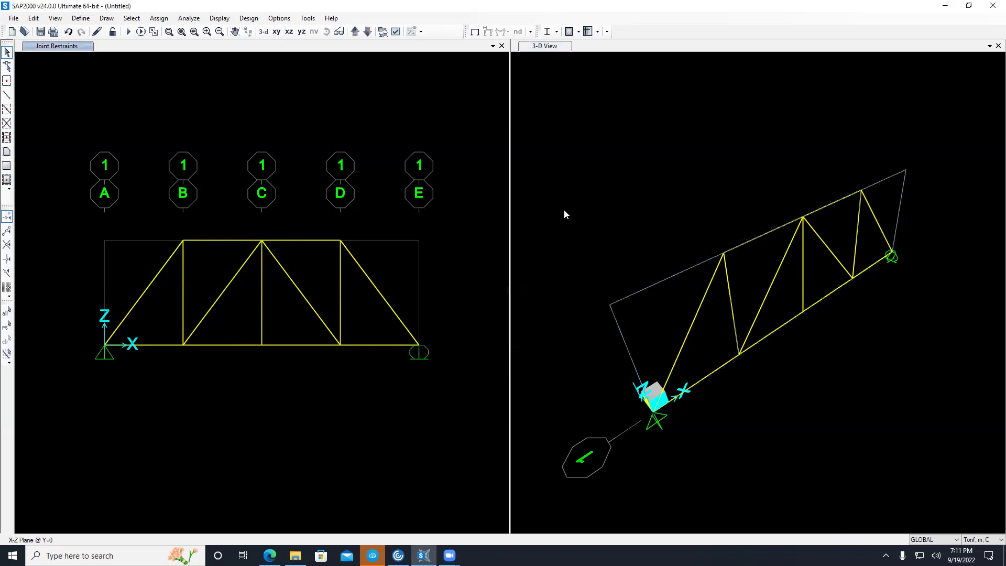
Step: Assign a Global Z joint force of -3 tonf in the DEAD load pattern to the top joints at B and D
{"action": "middle_click_drag", "start_coordinate": [886, 313], "coordinate": [852, 273], "text": "shift"}
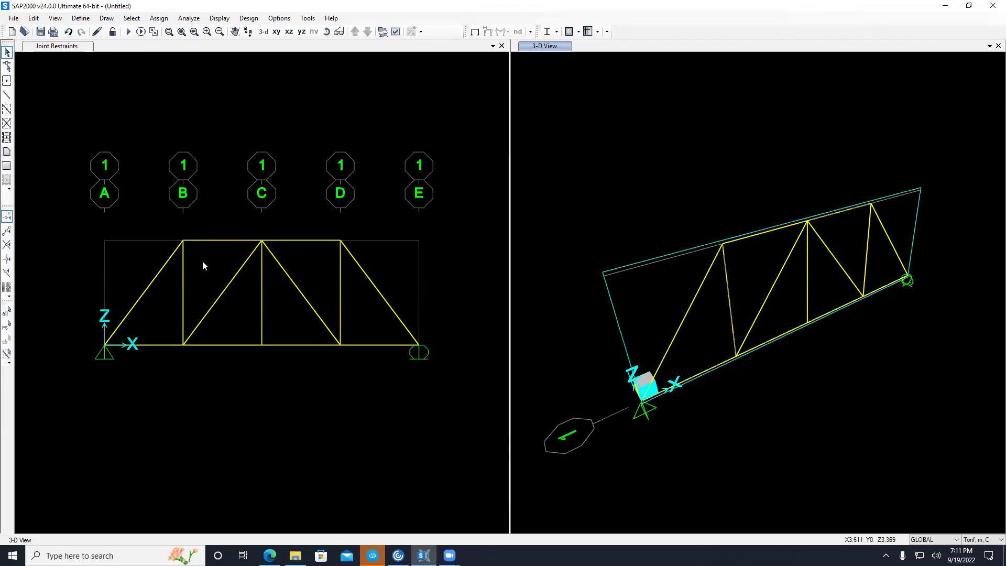
{"action": "left_click_drag", "start_coordinate": [319, 255], "coordinate": [355, 221]}
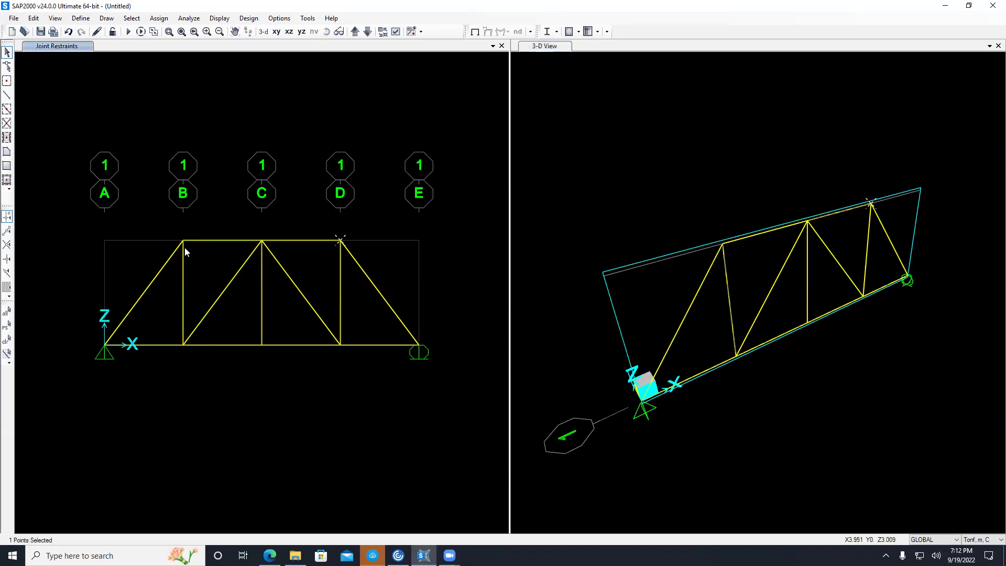
{"action": "left_click_drag", "start_coordinate": [161, 241], "coordinate": [222, 206]}
{"action": "left_click", "coordinate": [158, 18]}
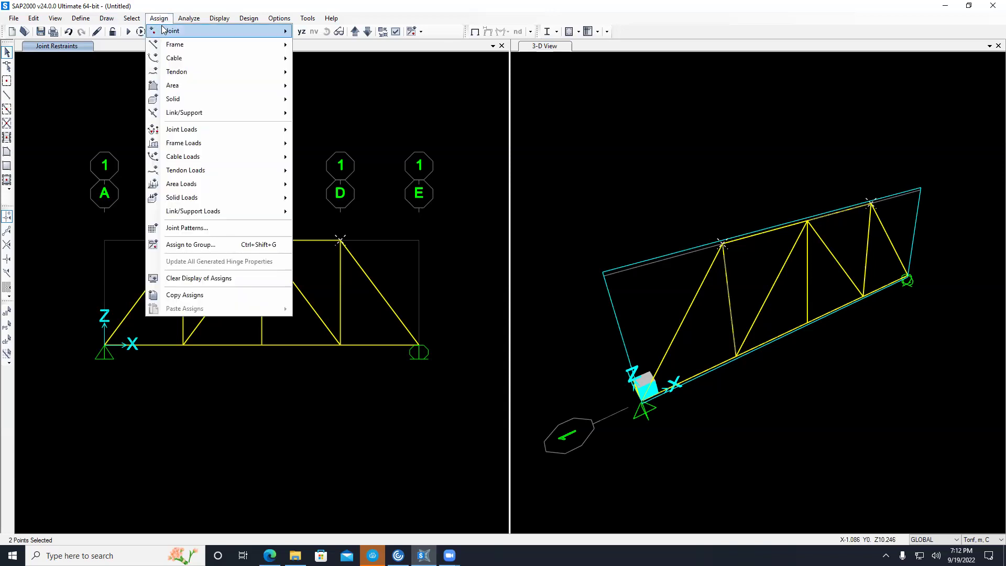
{"action": "mouse_move", "coordinate": [167, 31]}
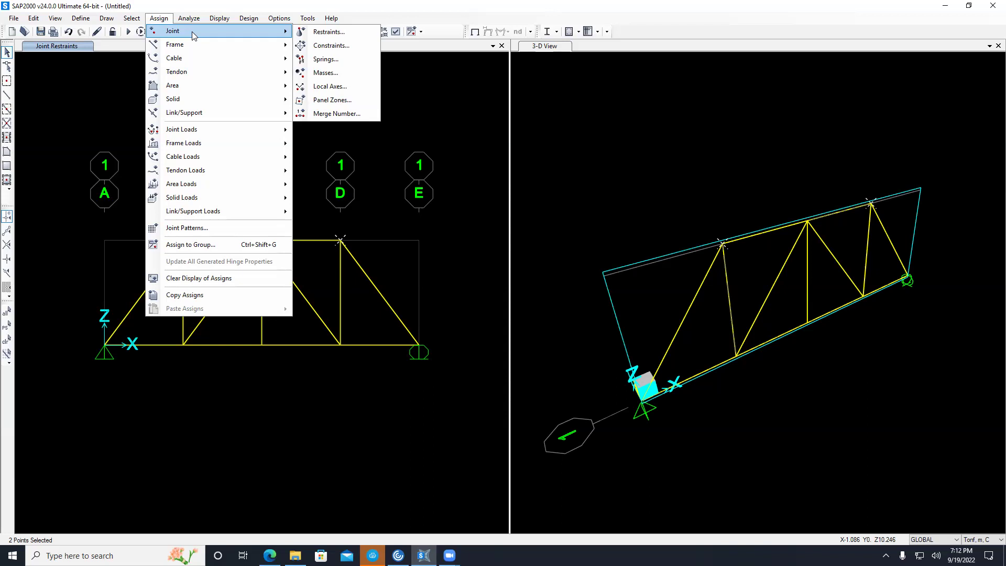
{"action": "mouse_move", "coordinate": [211, 131]}
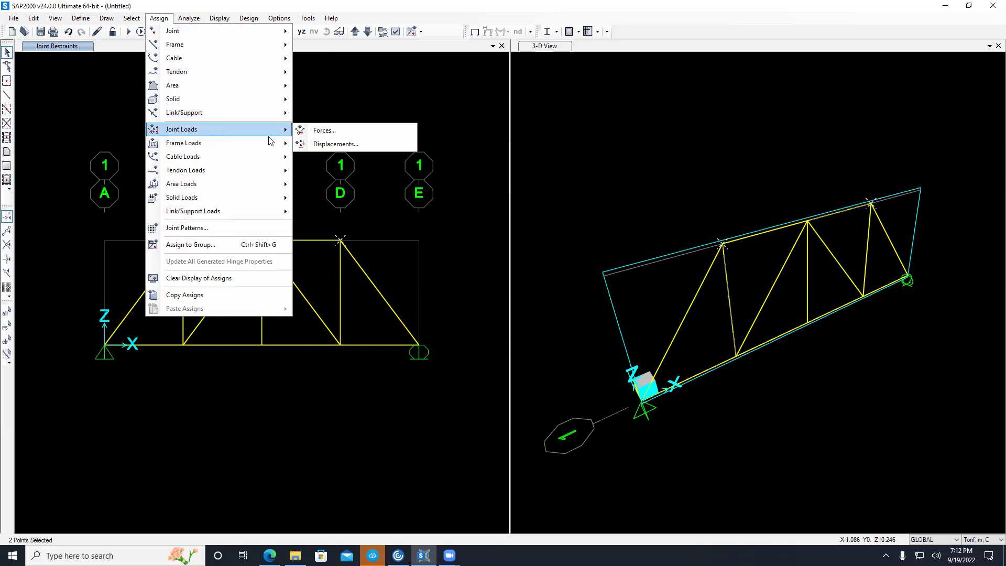
{"action": "left_click", "coordinate": [326, 131]}
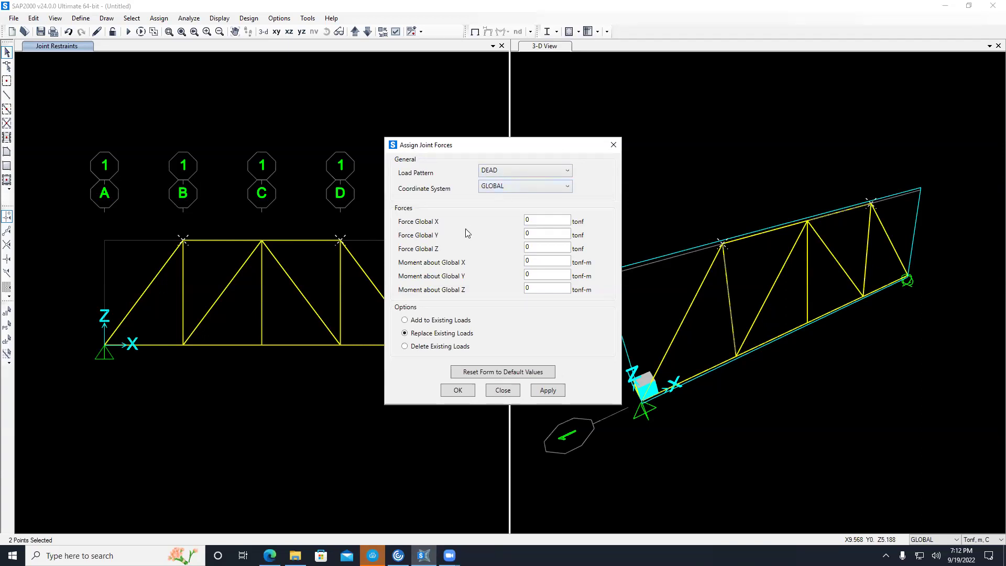
{"action": "left_click", "coordinate": [529, 248]}
{"action": "type", "text": "-3"}
{"action": "left_click", "coordinate": [457, 390]}
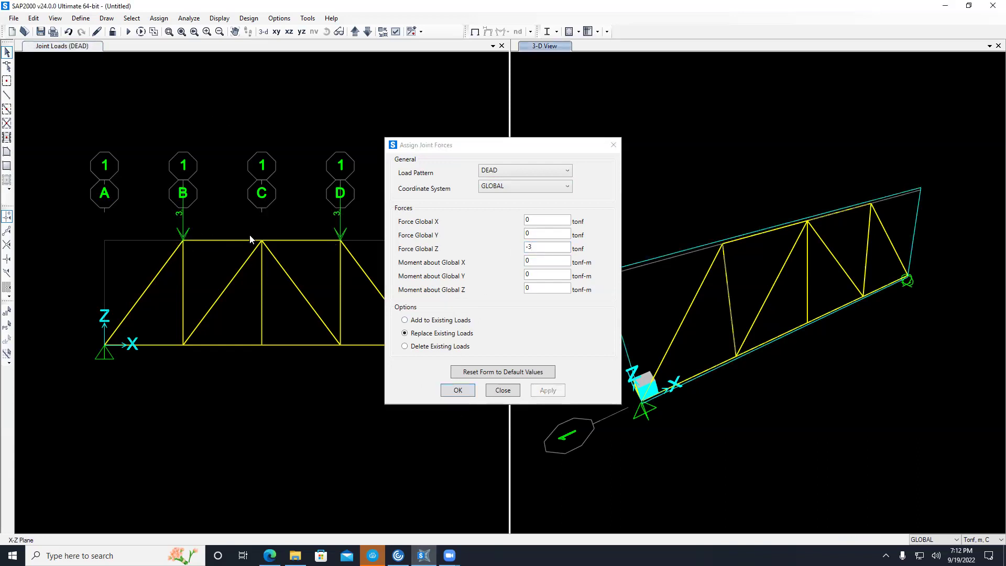
Step: Assign a Global Z joint force of -5 tonf in the DEAD load pattern to the top joint at C
{"action": "left_click_drag", "start_coordinate": [239, 253], "coordinate": [271, 216]}
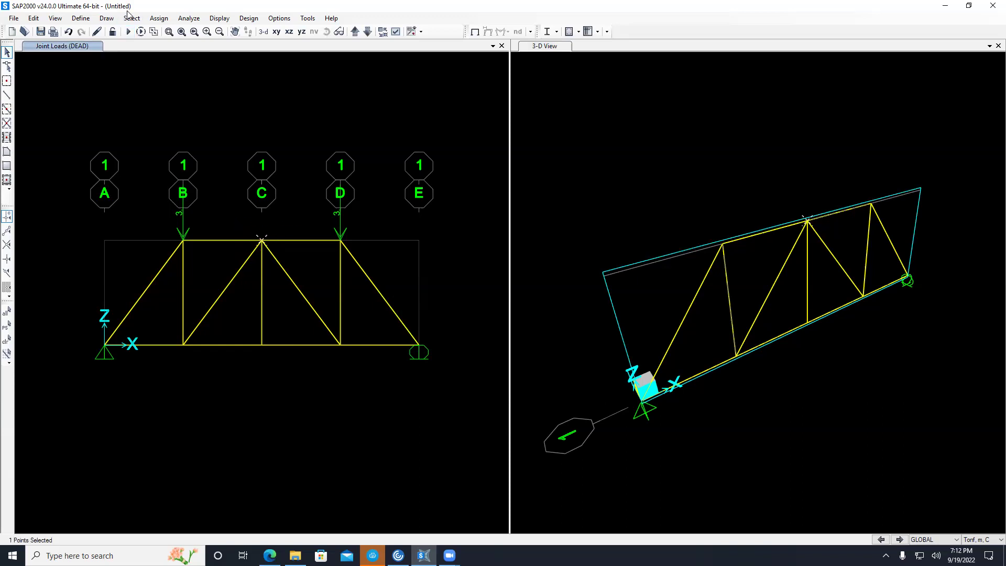
{"action": "left_click", "coordinate": [159, 17]}
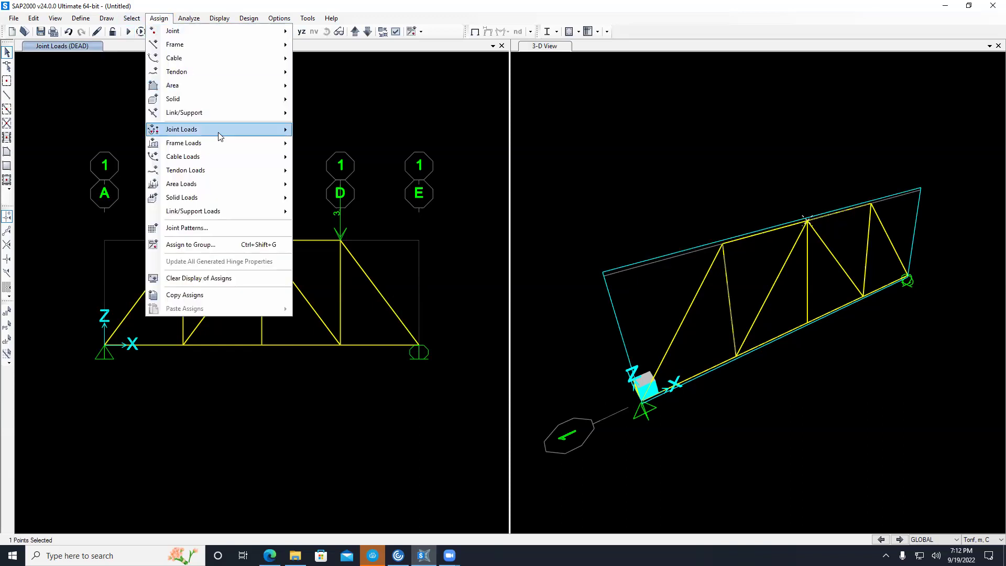
{"action": "left_click", "coordinate": [321, 131]}
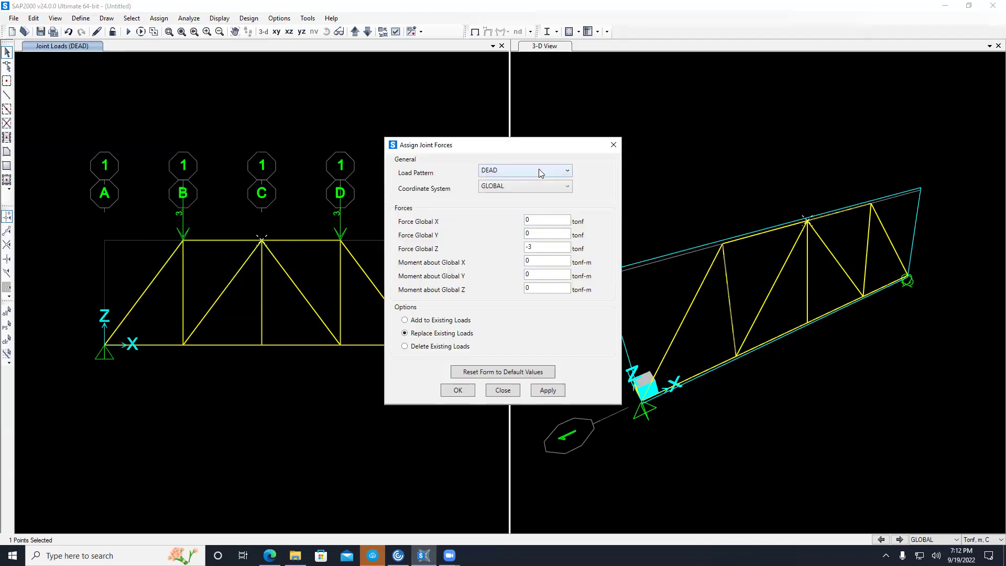
{"action": "left_click", "coordinate": [554, 250]}
{"action": "key", "text": "BackSpace"}
{"action": "type", "text": "5"}
{"action": "left_click", "coordinate": [458, 391]}
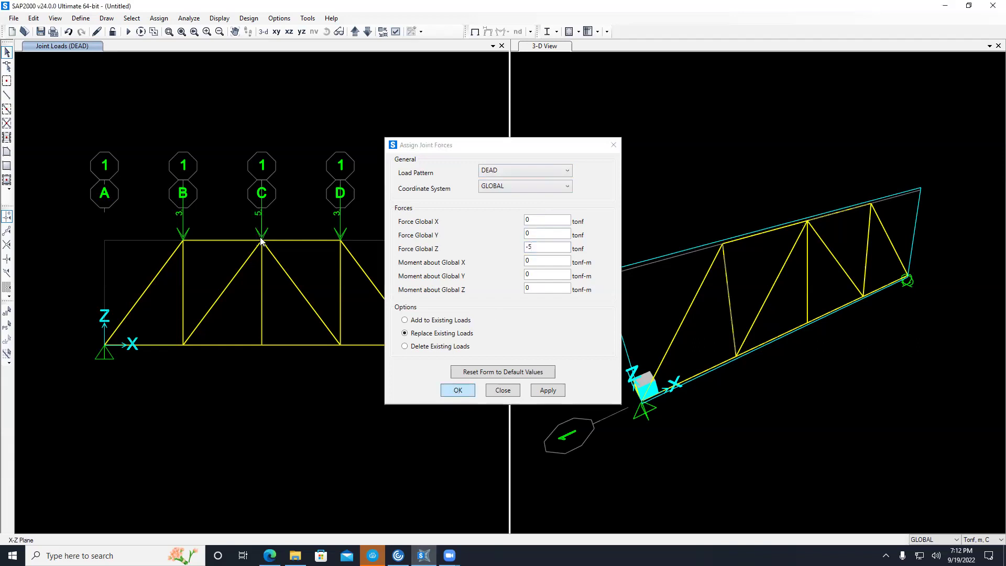
{"action": "key", "text": "Escape"}
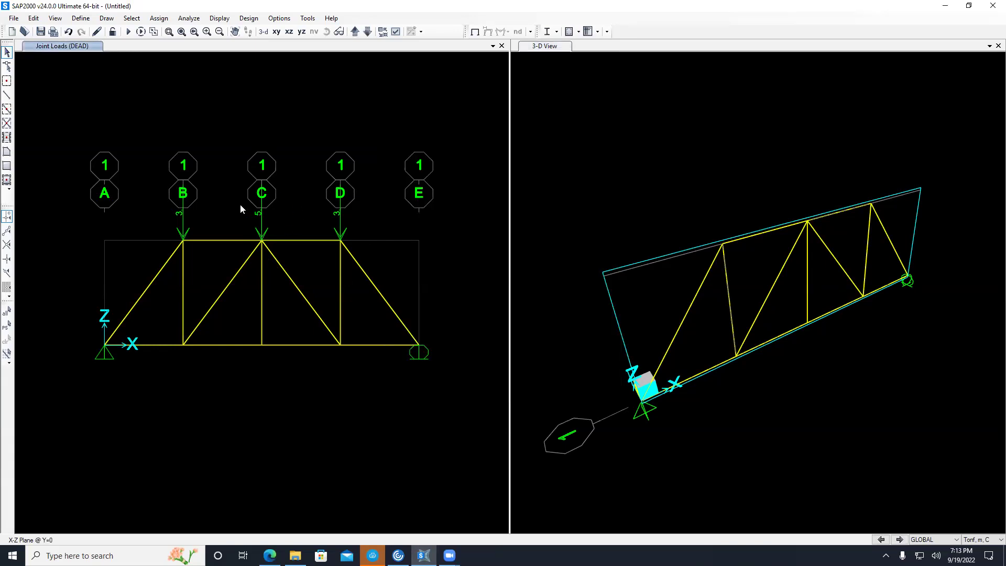
Step: Assign a Global X joint force of 5 tonf and Global Z of 0 in the Live load pattern to the top joint at B
{"action": "left_click", "coordinate": [195, 236]}
{"action": "left_click", "coordinate": [159, 17]}
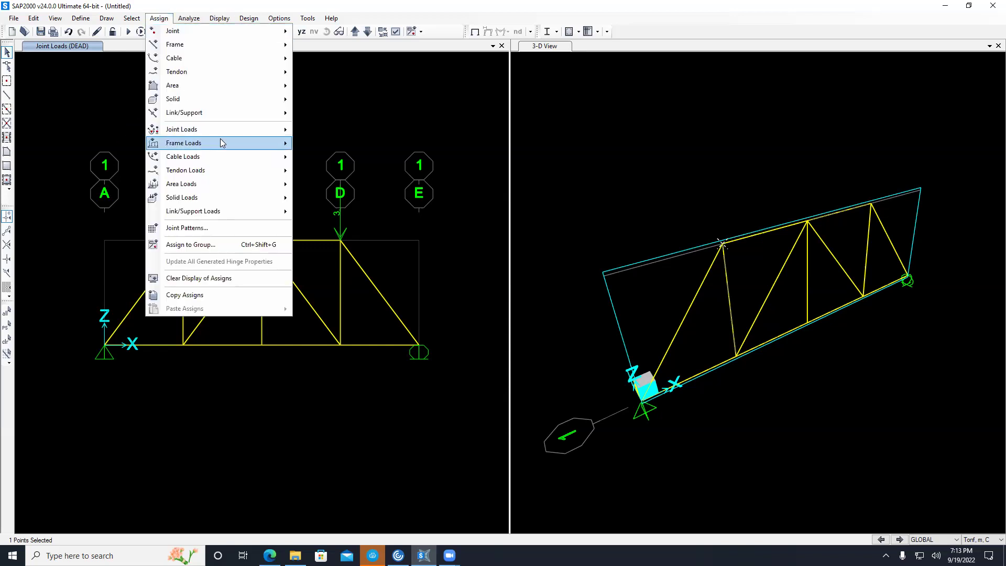
{"action": "mouse_move", "coordinate": [229, 131]}
{"action": "left_click", "coordinate": [326, 128]}
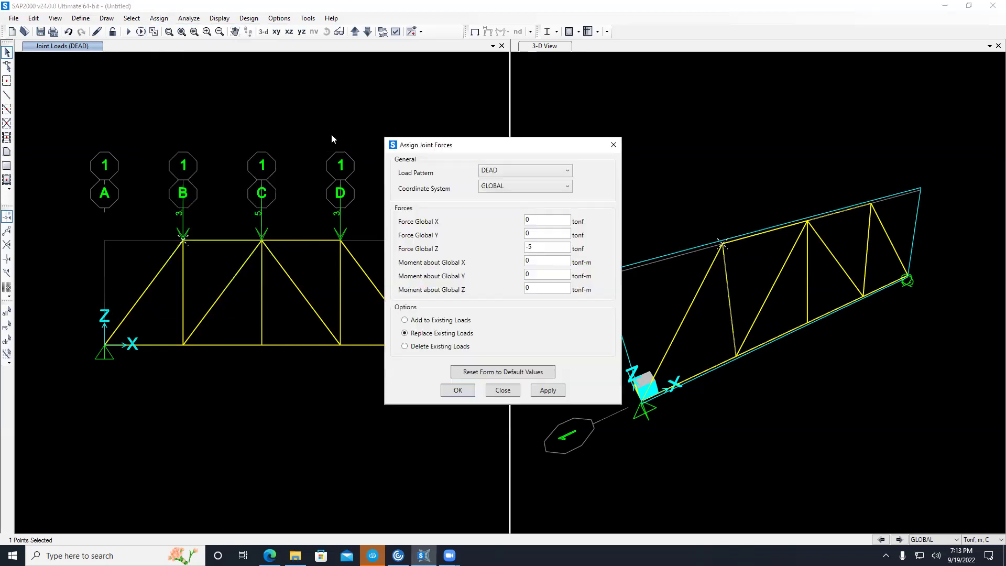
{"action": "left_click", "coordinate": [511, 170]}
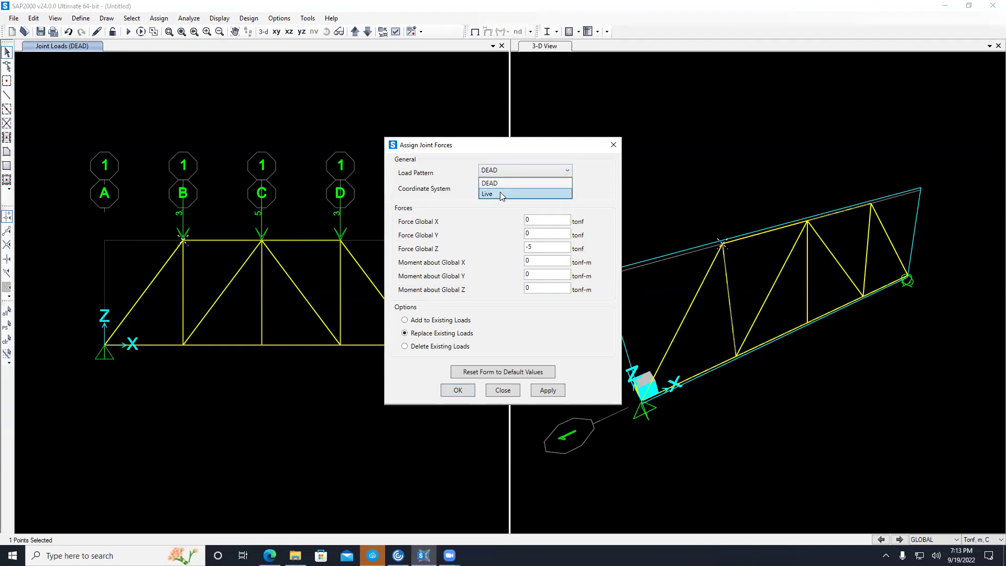
{"action": "left_click", "coordinate": [500, 193]}
{"action": "left_click_drag", "start_coordinate": [534, 248], "coordinate": [518, 246]}
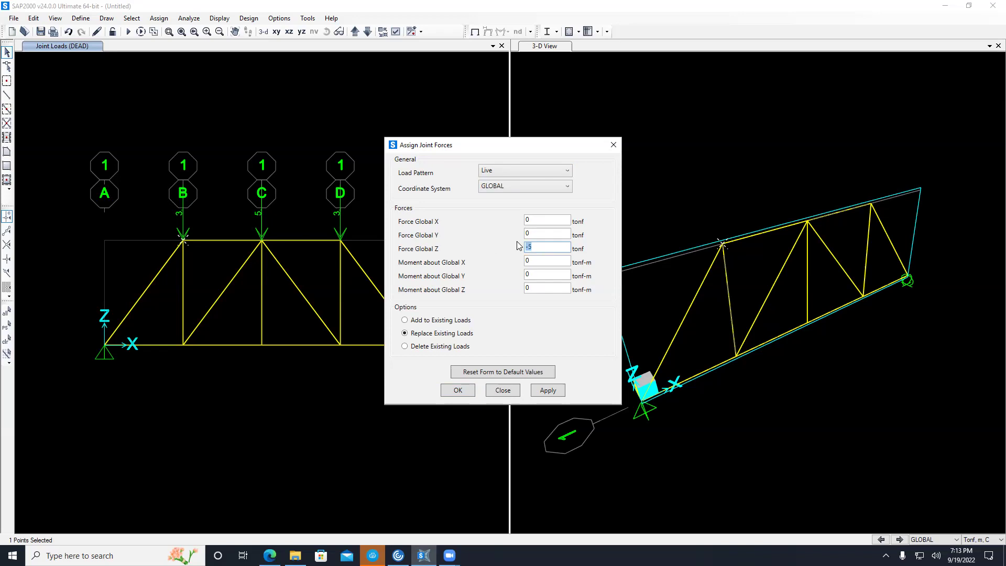
{"action": "type", "text": "0"}
{"action": "left_click_drag", "start_coordinate": [533, 220], "coordinate": [520, 222]}
{"action": "type", "text": "5"}
{"action": "left_click", "coordinate": [458, 388]}
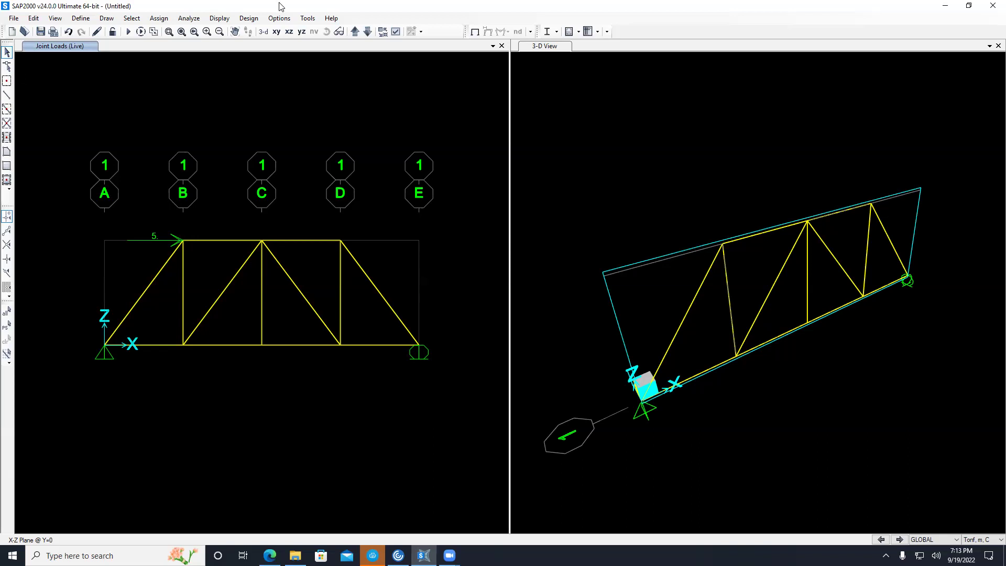
Step: Display the assigned joint forces with loading values for the DEAD load pattern, followed by the Live pattern
{"action": "left_click", "coordinate": [220, 19]}
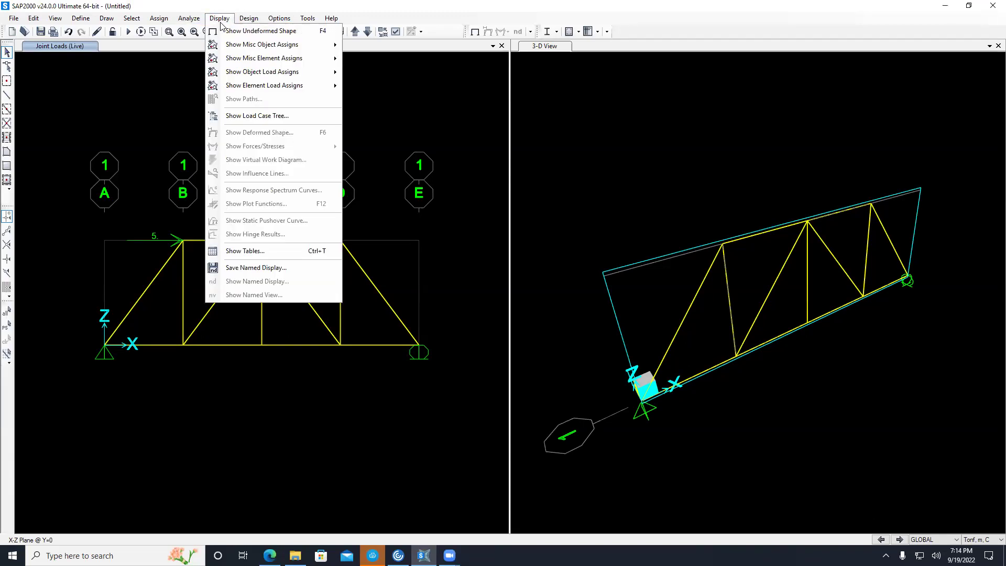
{"action": "mouse_move", "coordinate": [288, 47]}
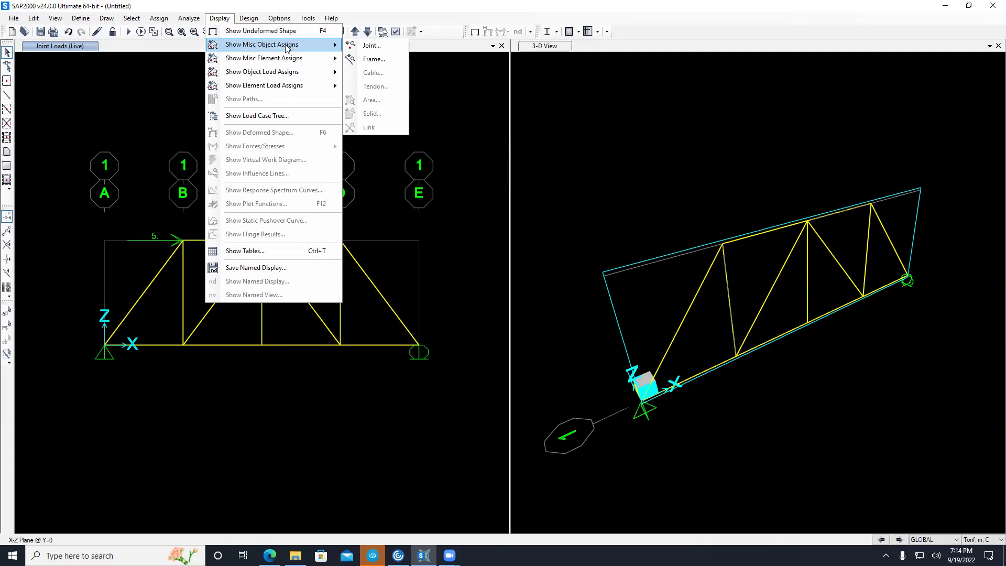
{"action": "mouse_move", "coordinate": [307, 77]}
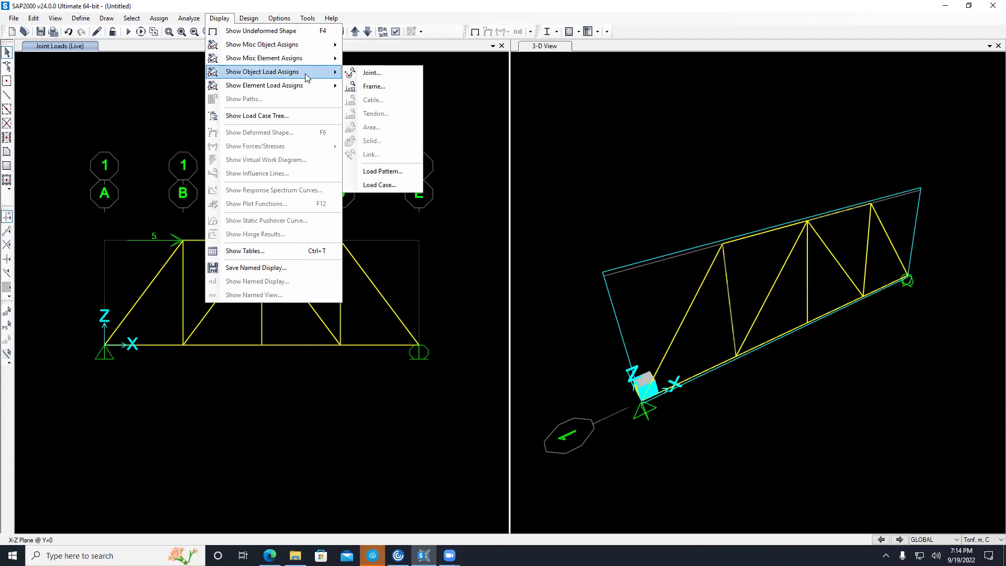
{"action": "left_click", "coordinate": [362, 73]}
{"action": "left_click", "coordinate": [508, 226]}
{"action": "left_click", "coordinate": [476, 234]}
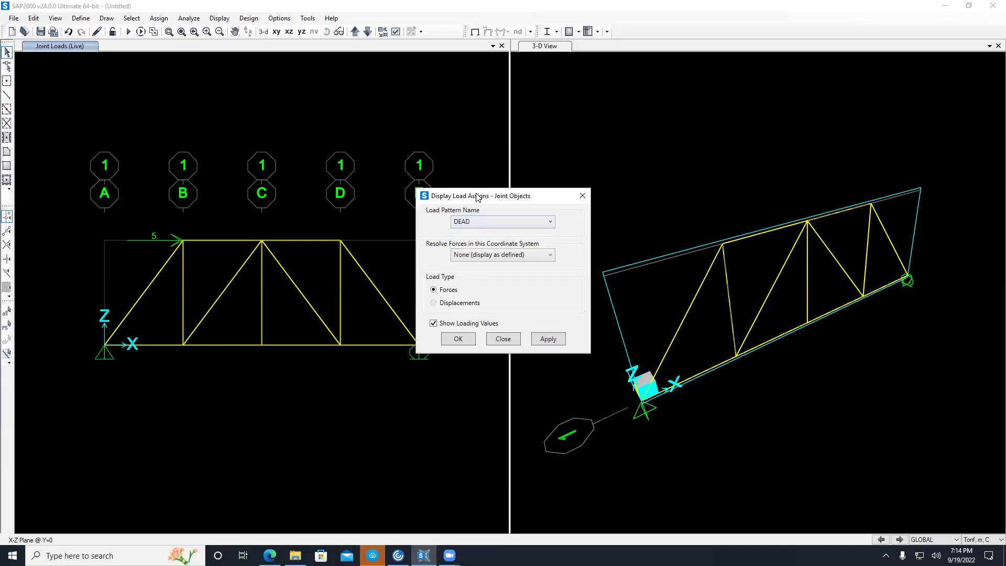
{"action": "left_click", "coordinate": [555, 338]}
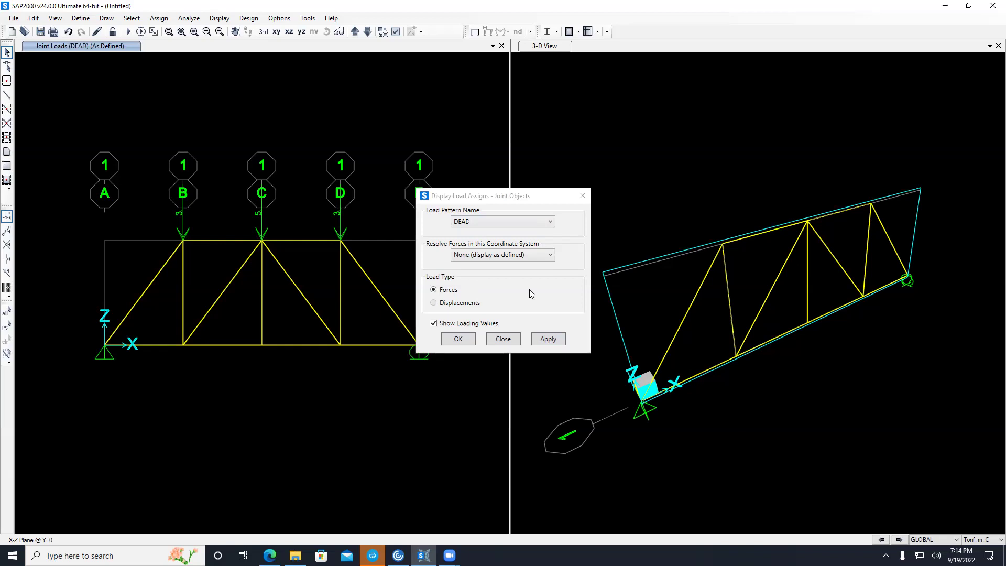
{"action": "left_click", "coordinate": [519, 226]}
{"action": "left_click", "coordinate": [472, 241]}
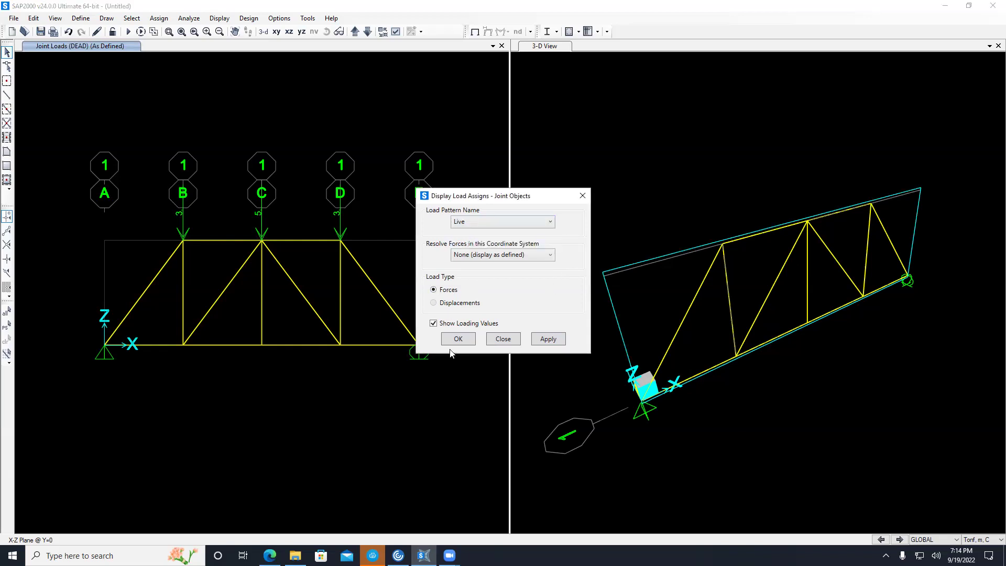
{"action": "left_click", "coordinate": [457, 339]}
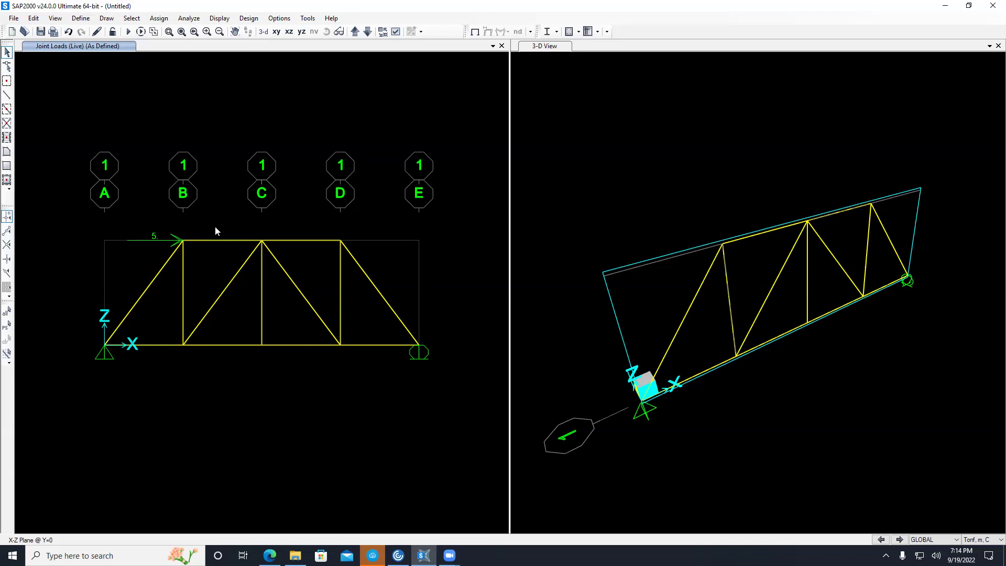
Step: Save the model file as Truss 2 in the Frame folder
{"action": "left_click", "coordinate": [127, 33]}
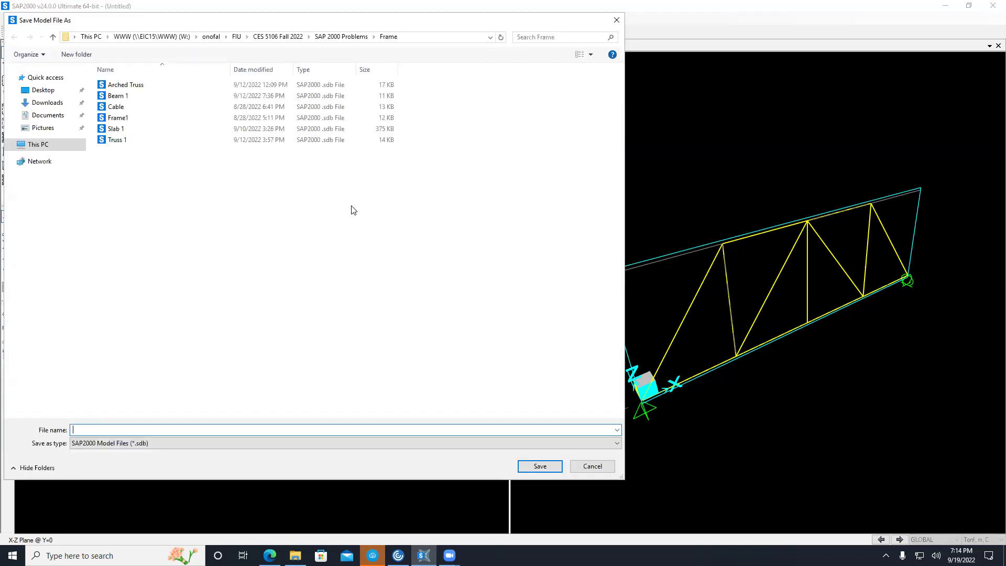
{"action": "left_click", "coordinate": [120, 141]}
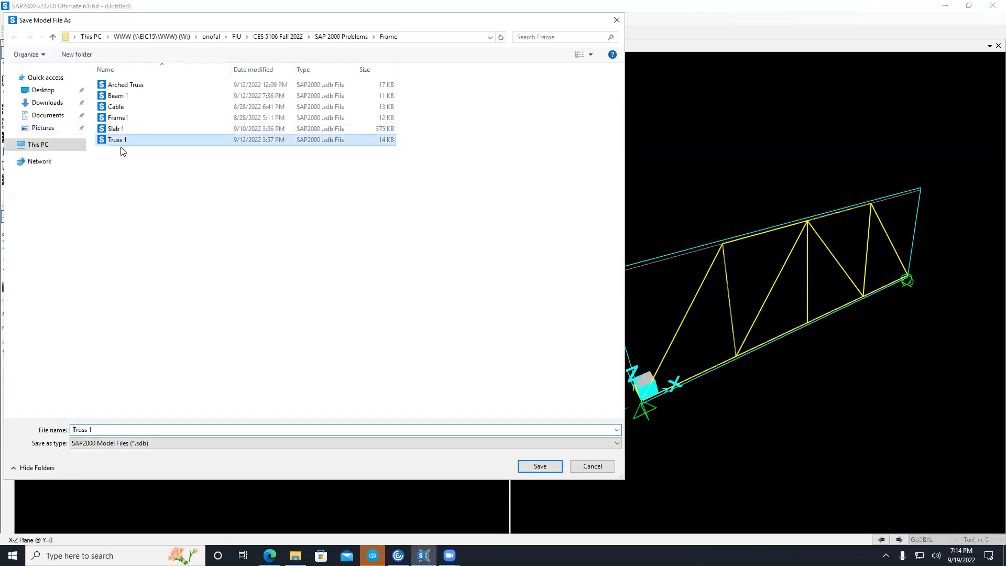
{"action": "left_click", "coordinate": [97, 429]}
{"action": "left_click", "coordinate": [98, 430]}
{"action": "key", "text": "BackSpace"}
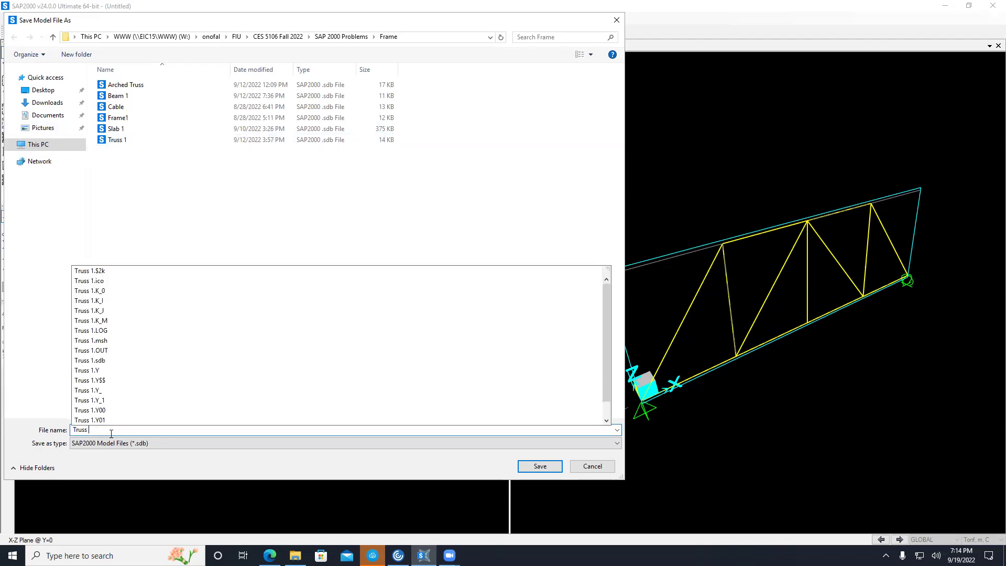
{"action": "type", "text": "2"}
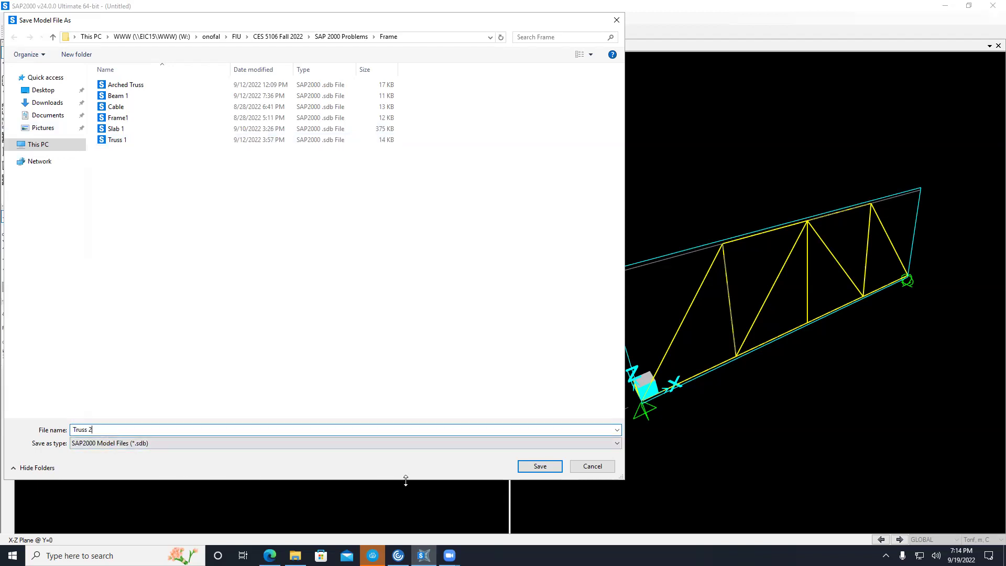
{"action": "left_click", "coordinate": [540, 466]}
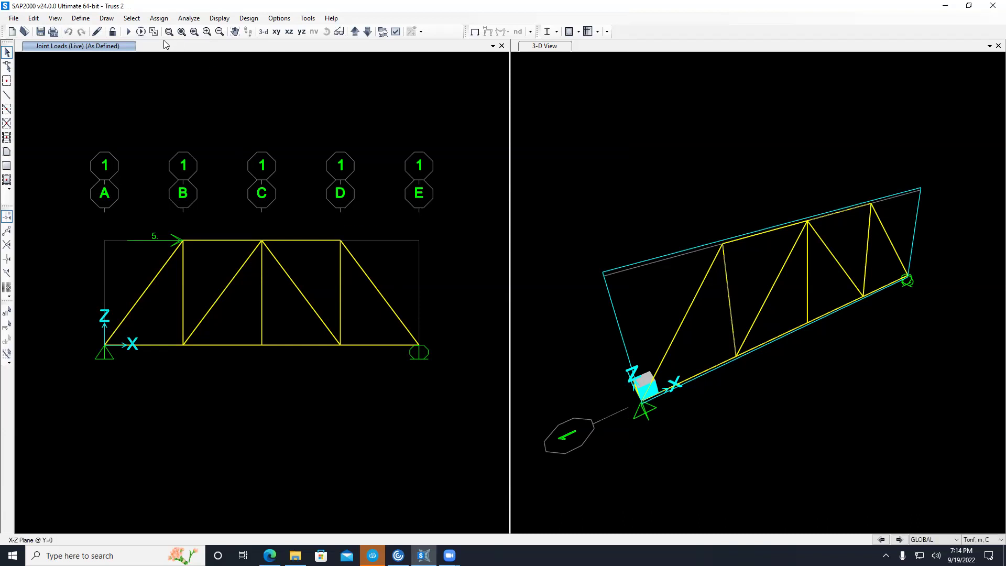
Step: Set the MODAL load case to Do Not Run, run the DEAD and Live cases, and dismiss the analysis messages
{"action": "left_click", "coordinate": [127, 32]}
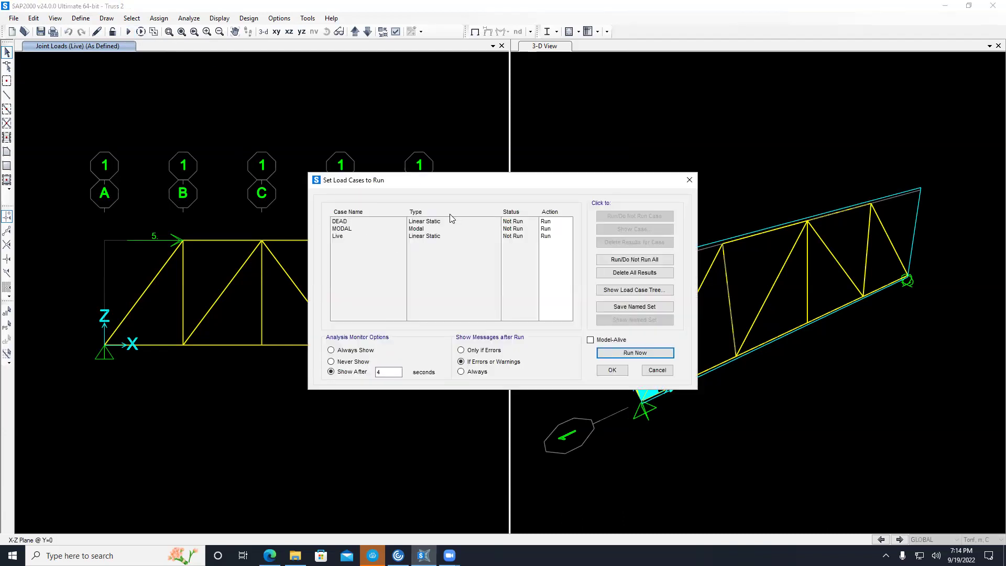
{"action": "left_click", "coordinate": [341, 229]}
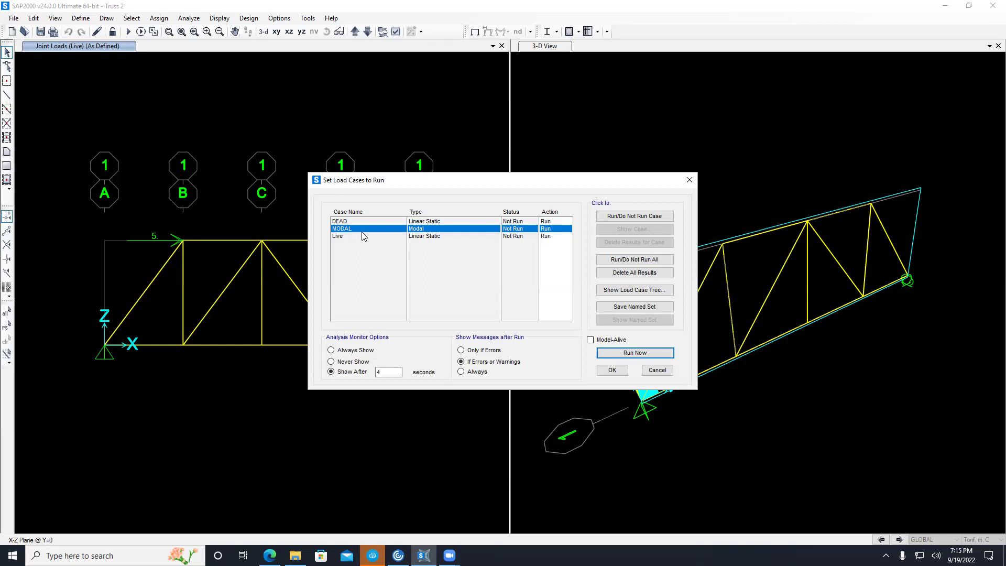
{"action": "left_click", "coordinate": [655, 215]}
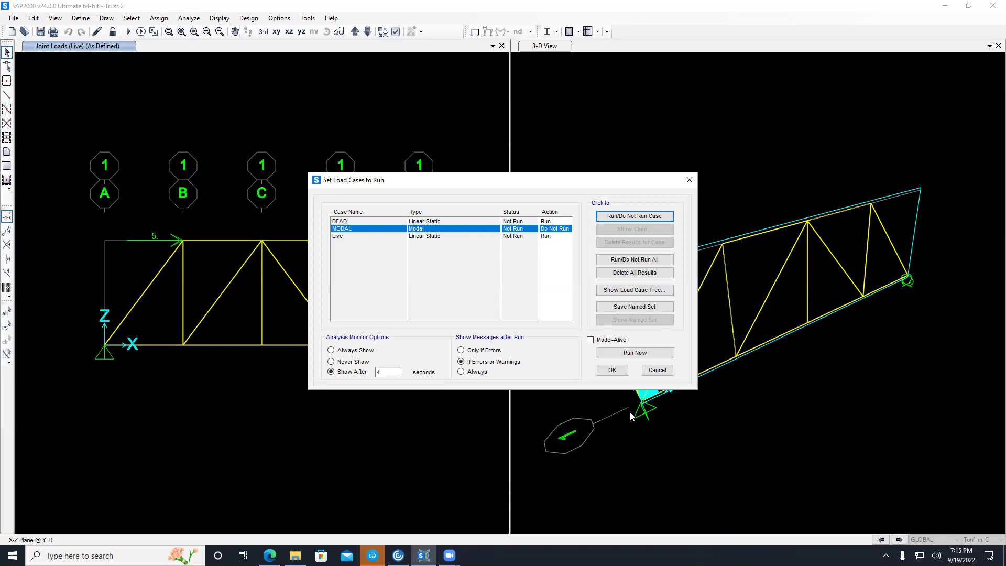
{"action": "left_click", "coordinate": [633, 354]}
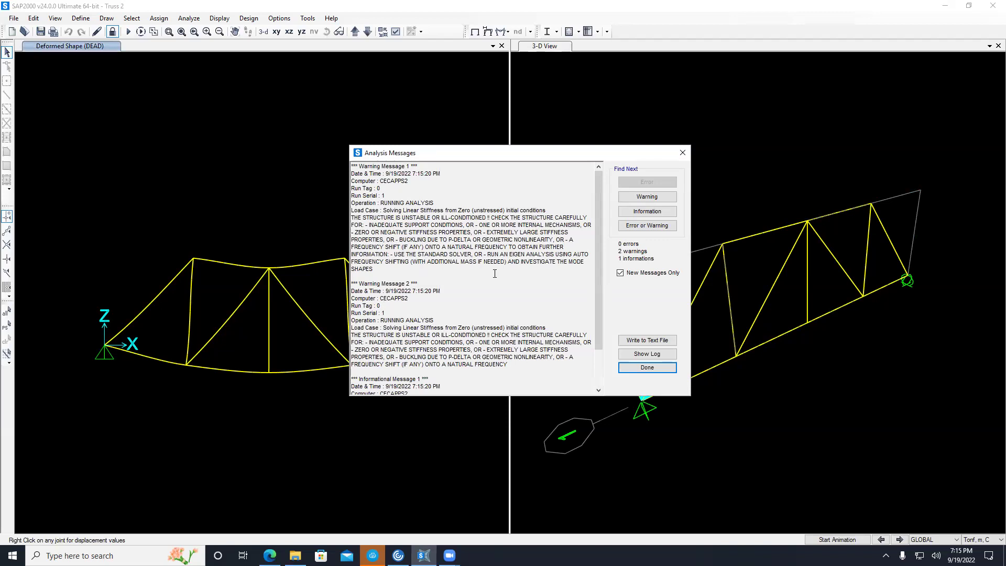
{"action": "left_click", "coordinate": [650, 367]}
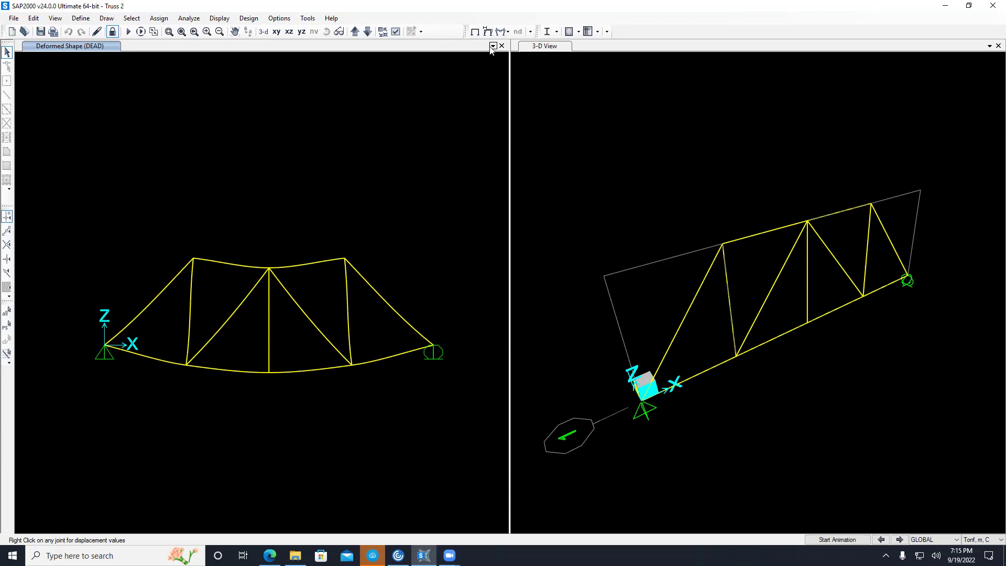
Step: Display the deformed shape of the truss for the DEAD load case
{"action": "left_click", "coordinate": [487, 31]}
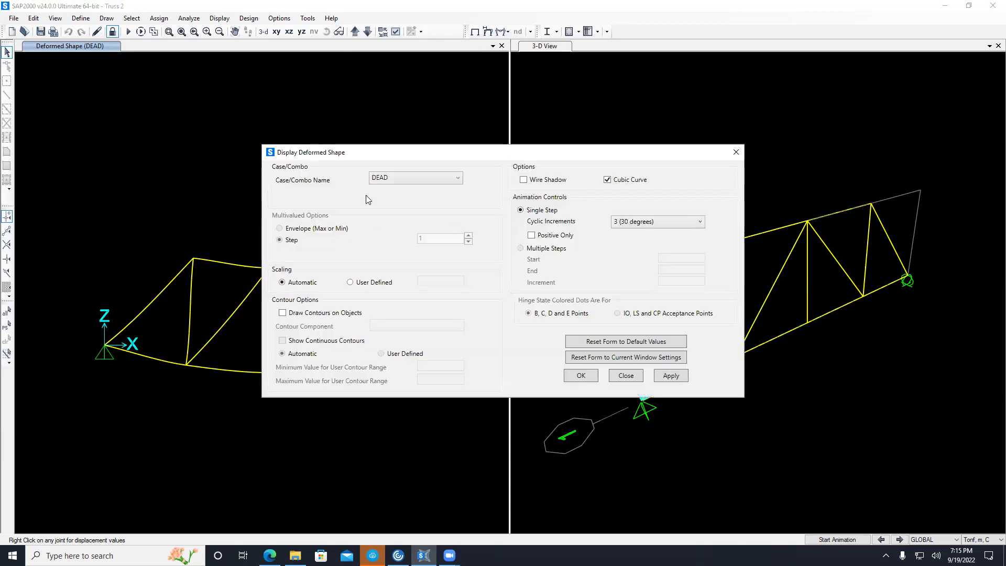
{"action": "left_click", "coordinate": [410, 175]}
{"action": "key", "text": "Return"}
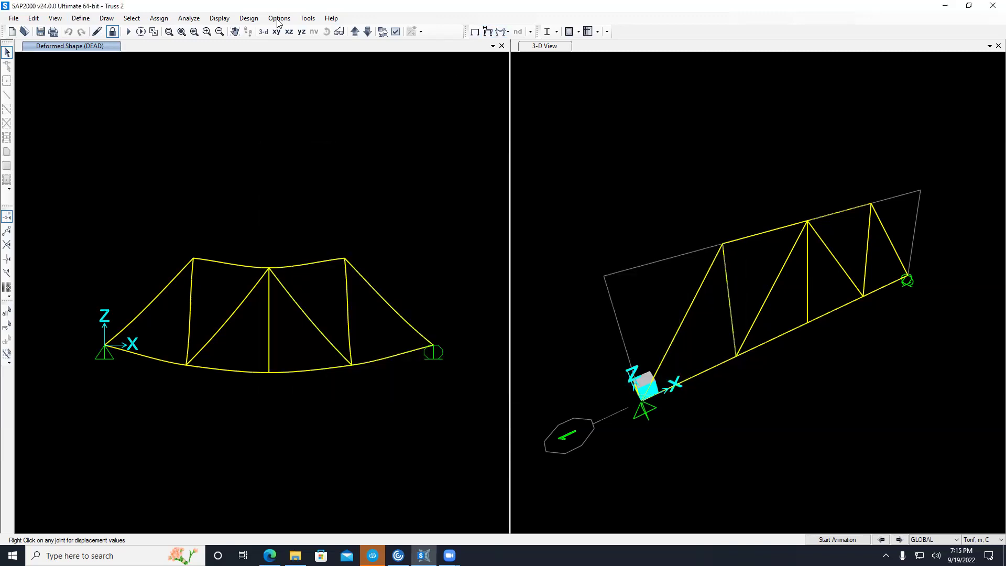
Step: Display the deformed shape of the truss for the Live load case with automatic scaling
{"action": "left_click", "coordinate": [225, 20]}
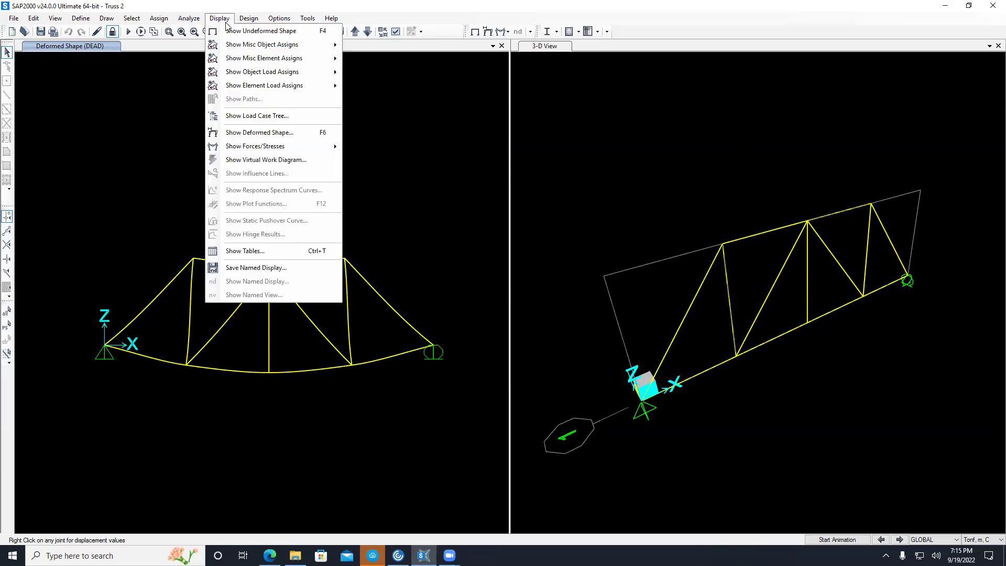
{"action": "left_click", "coordinate": [268, 134]}
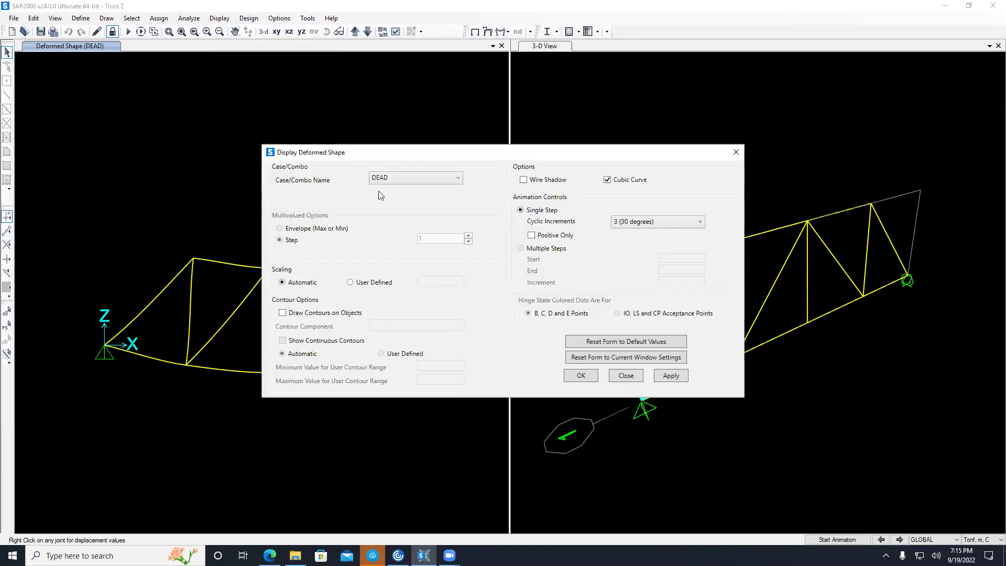
{"action": "left_click", "coordinate": [399, 179]}
{"action": "left_click", "coordinate": [391, 201]}
{"action": "left_click", "coordinate": [570, 376]}
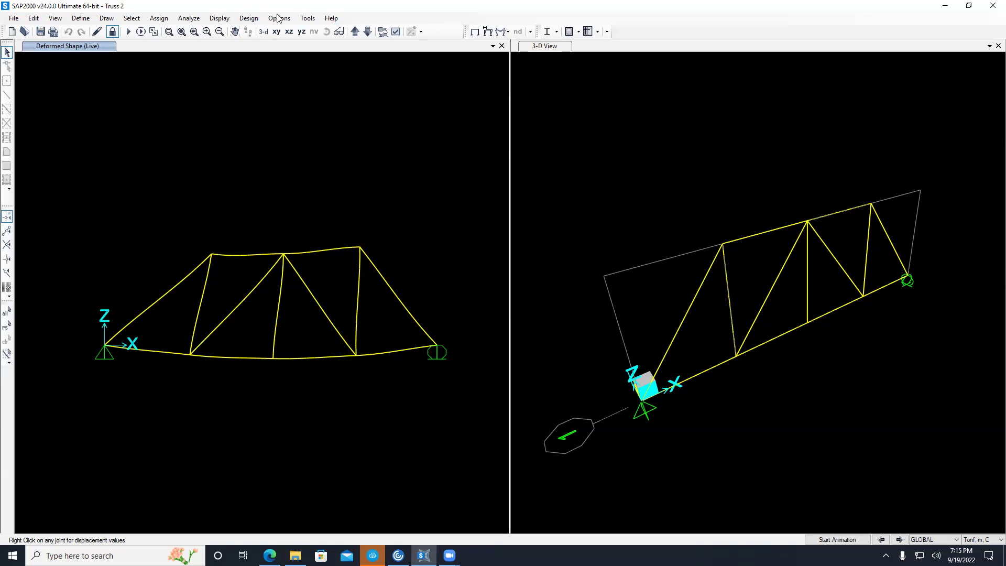
Step: Display the frame axial force diagram for the DEAD load case as a filled diagram
{"action": "left_click", "coordinate": [219, 19]}
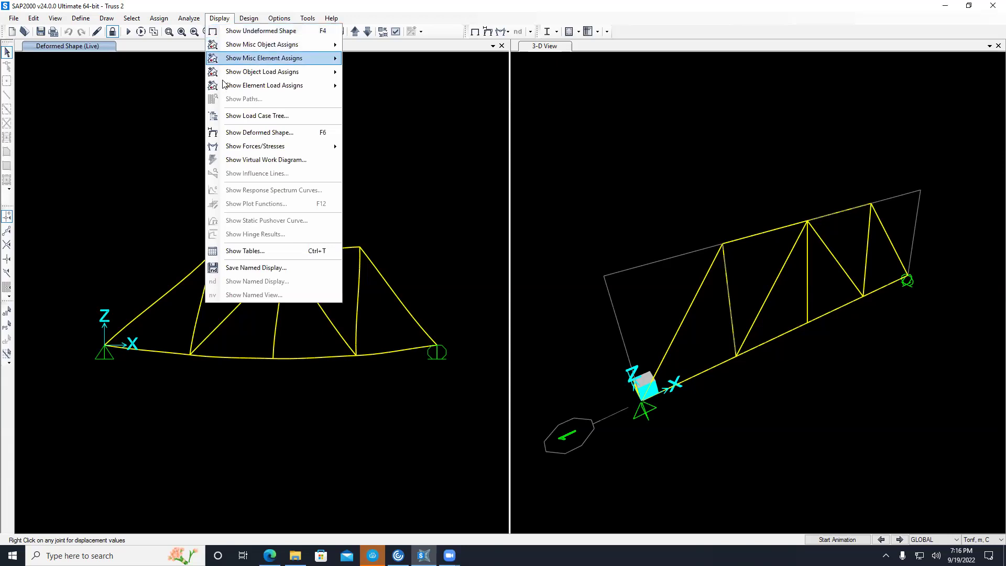
{"action": "mouse_move", "coordinate": [282, 144]}
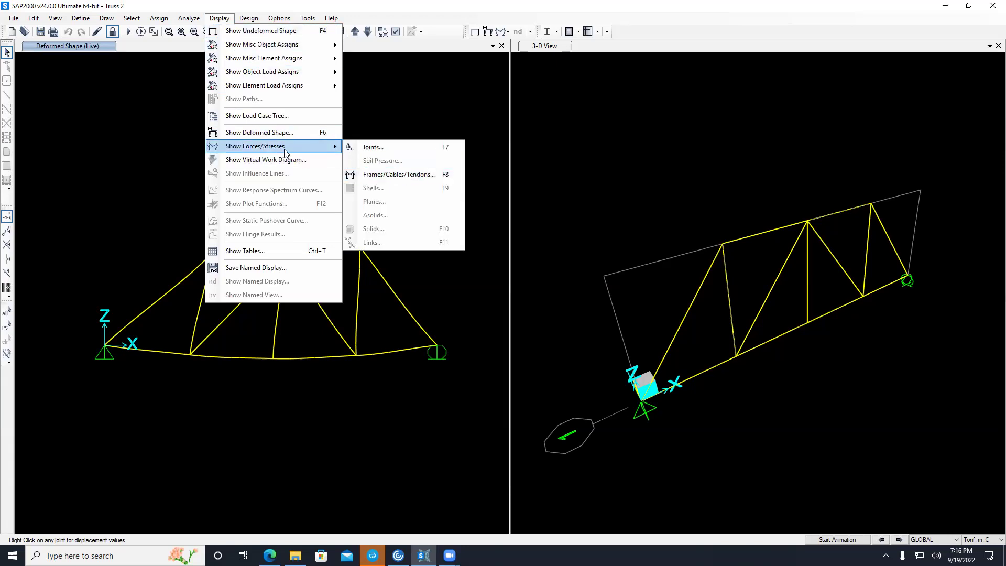
{"action": "left_click", "coordinate": [385, 174]}
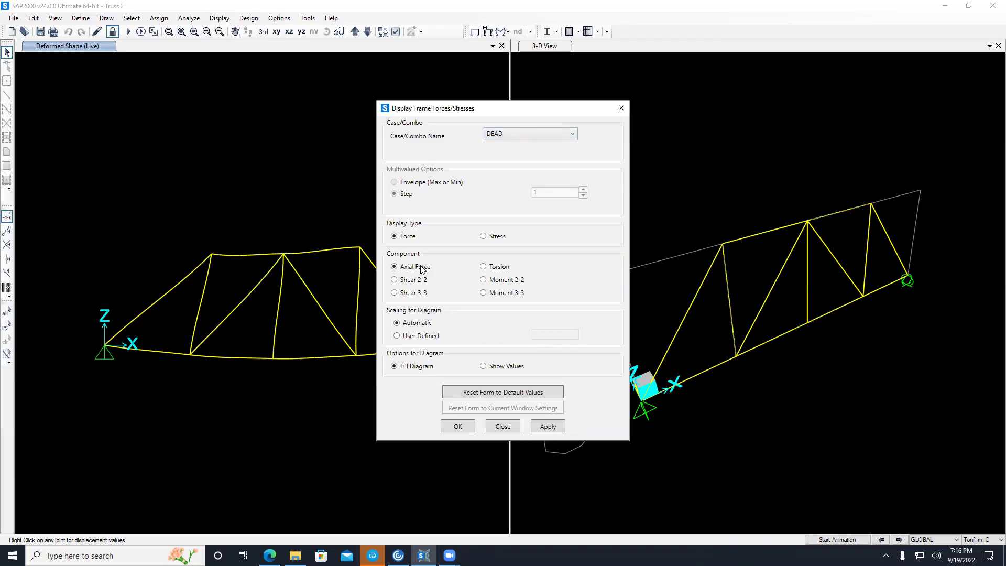
{"action": "left_click", "coordinate": [459, 427]}
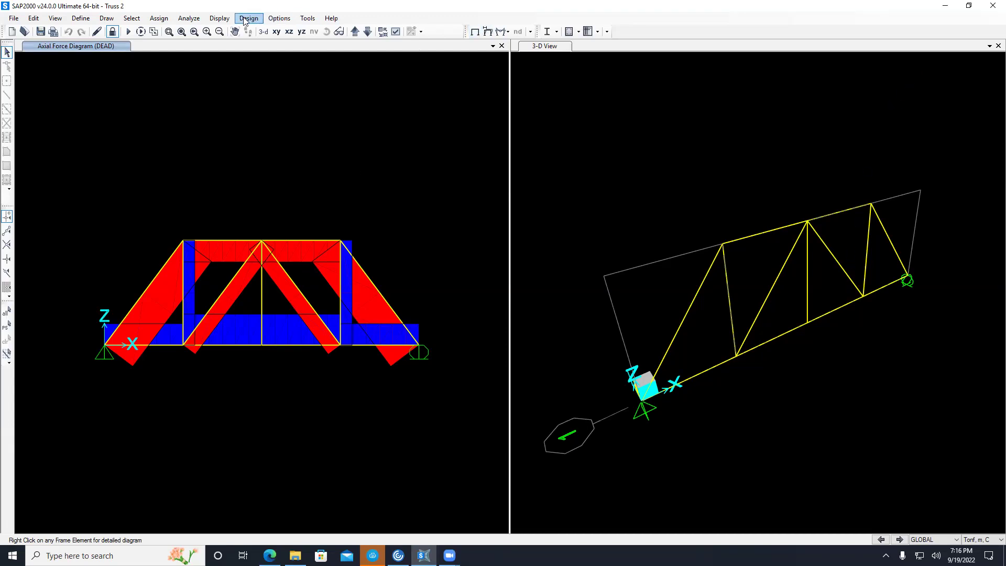
Step: Display the filled frame axial force diagram for the Live load case
{"action": "left_click", "coordinate": [220, 18]}
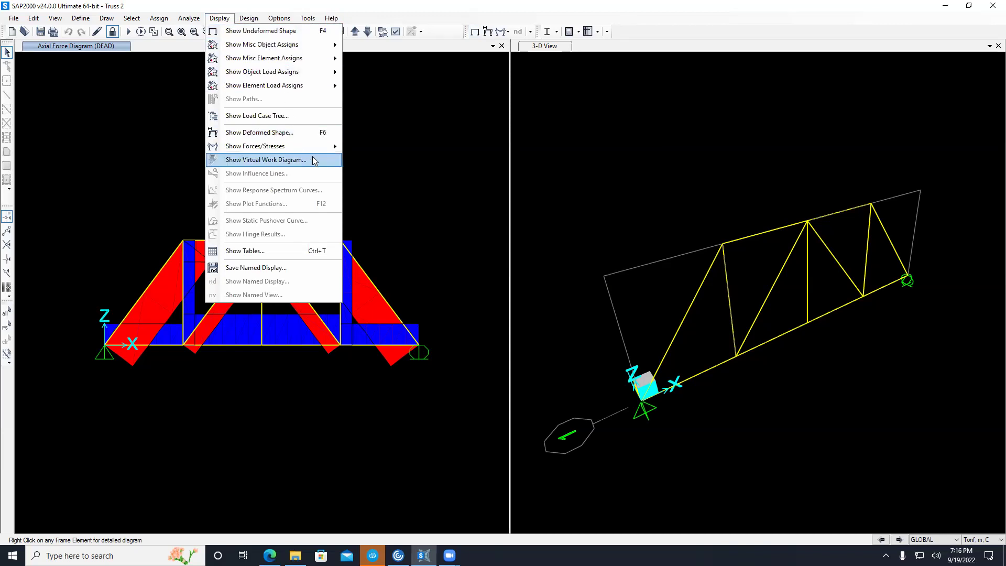
{"action": "left_click", "coordinate": [377, 160]}
{"action": "left_click", "coordinate": [501, 135]}
{"action": "left_click", "coordinate": [510, 154]}
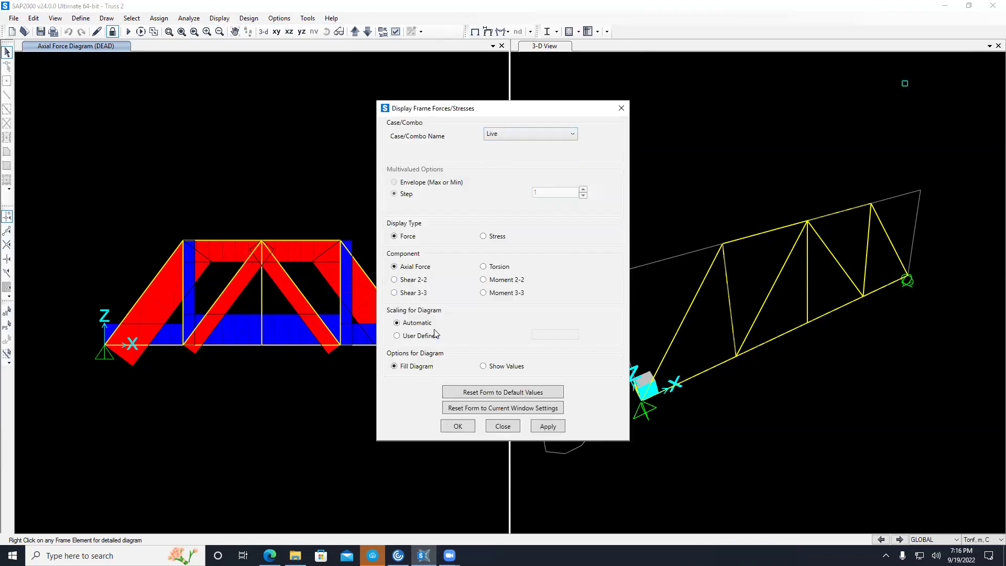
{"action": "left_click", "coordinate": [457, 426]}
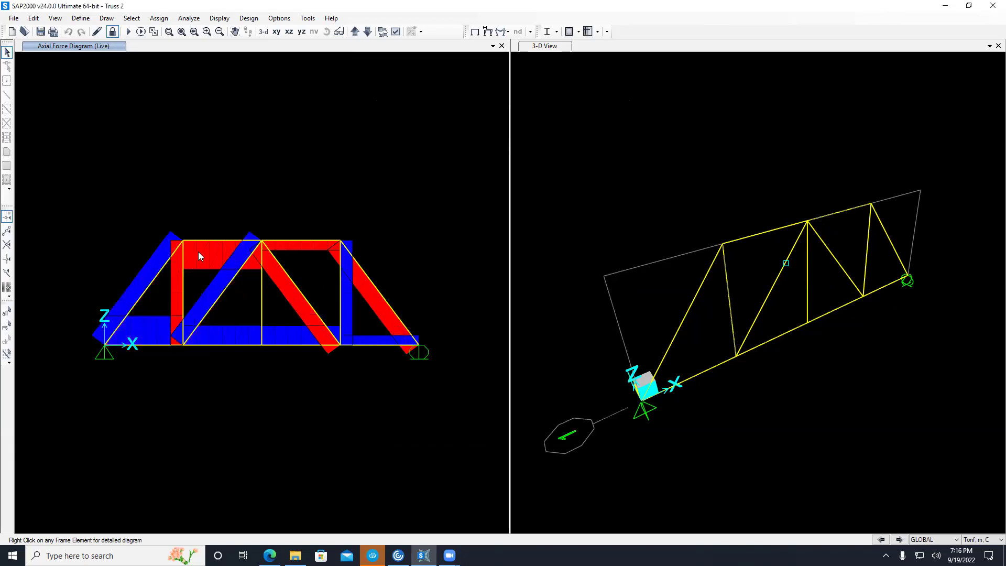
{"action": "mouse_move", "coordinate": [256, 248]}
Step: Display the Shear 2-2 force diagram of the truss members for the Live load case as a filled diagram
{"action": "left_click", "coordinate": [219, 19]}
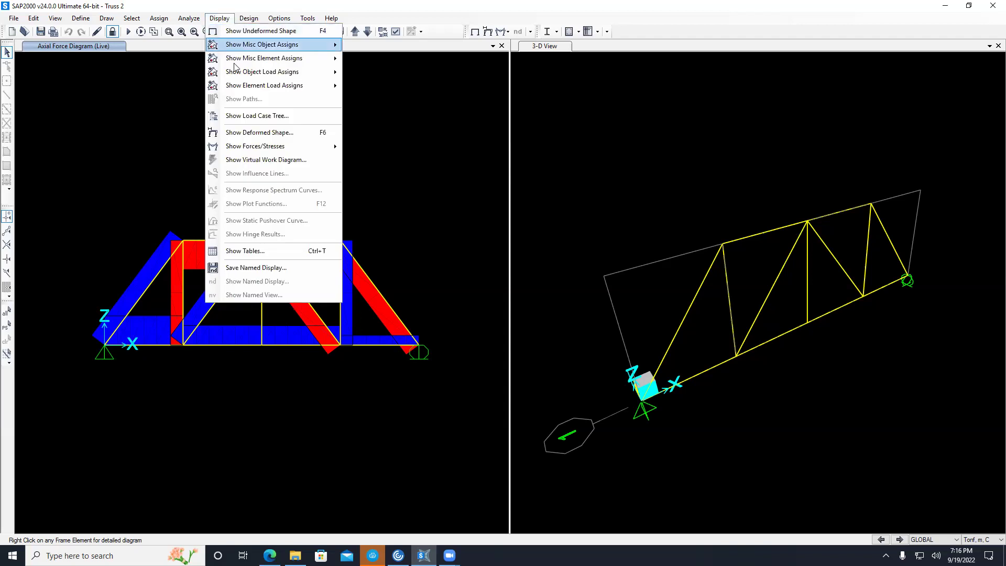
{"action": "mouse_move", "coordinate": [291, 146]}
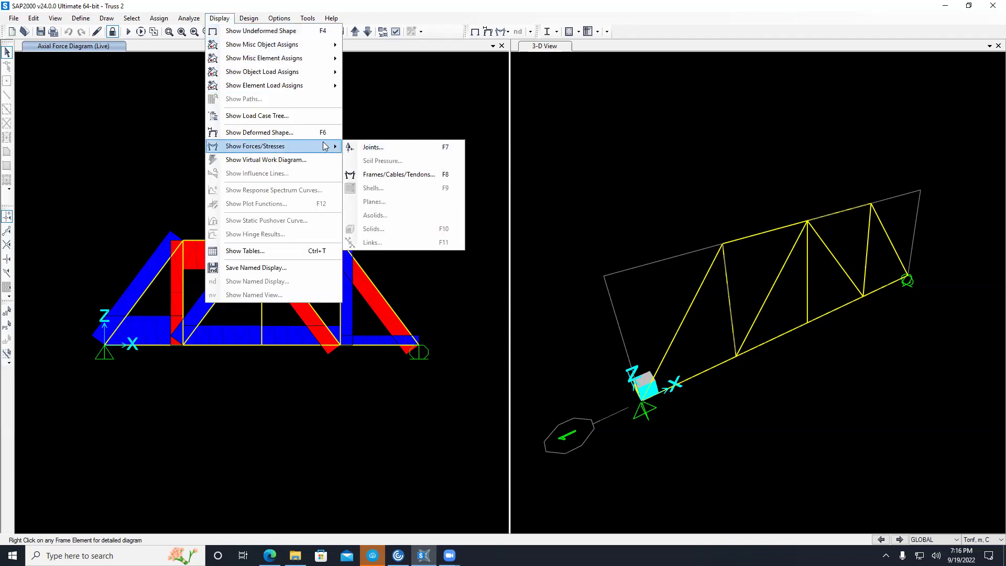
{"action": "left_click", "coordinate": [373, 175]}
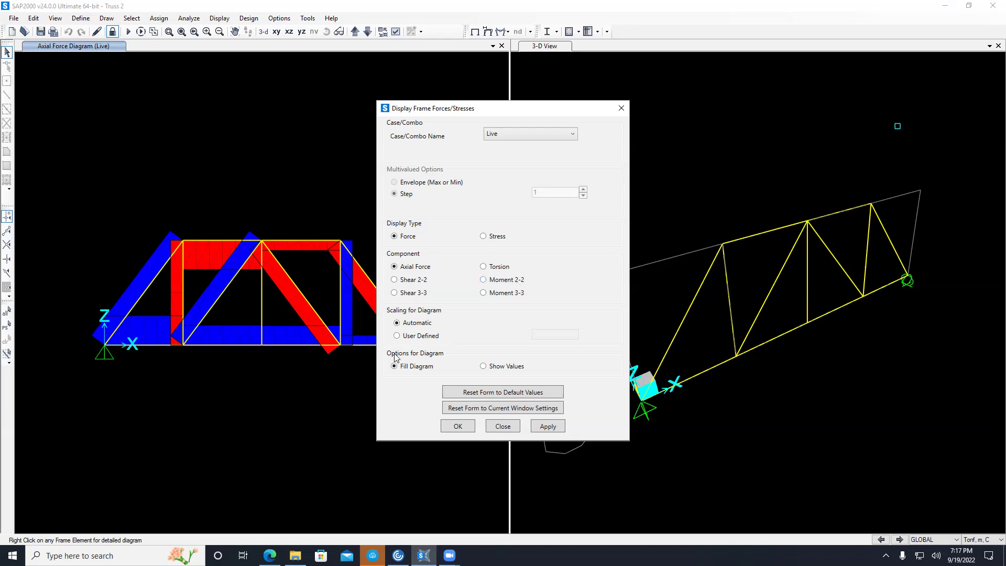
{"action": "left_click", "coordinate": [396, 281]}
{"action": "left_click", "coordinate": [457, 426]}
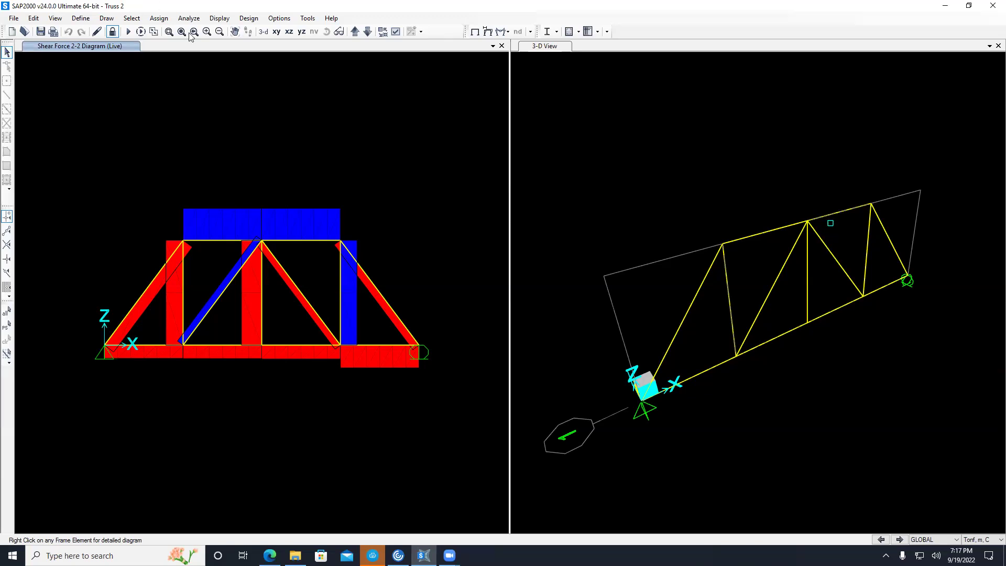
Step: Display the filled Moment 3-3 diagram of the truss members for the Live load case
{"action": "left_click", "coordinate": [219, 18]}
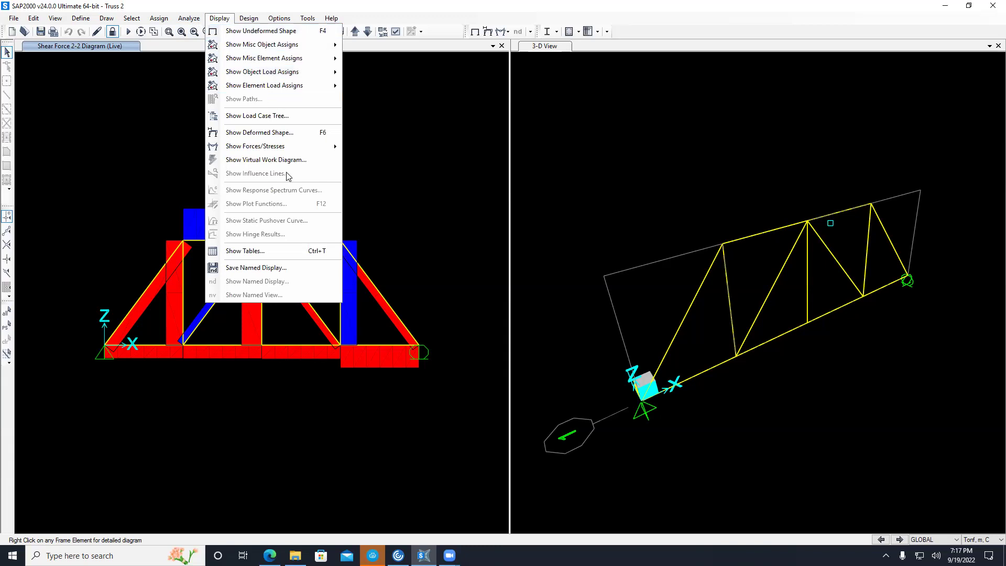
{"action": "left_click", "coordinate": [384, 149]}
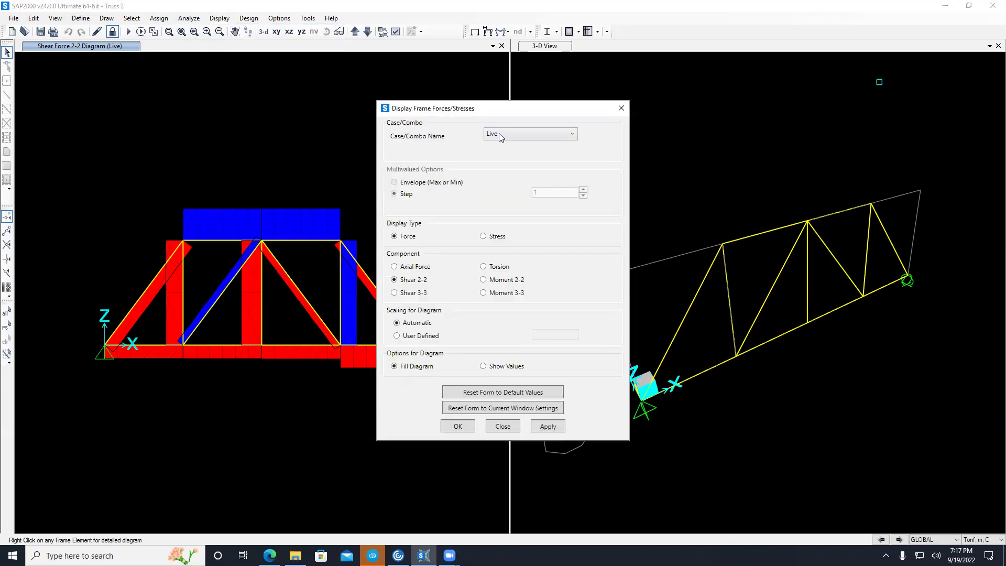
{"action": "left_click", "coordinate": [502, 296]}
{"action": "left_click", "coordinate": [541, 427]}
{"action": "left_click", "coordinate": [457, 425]}
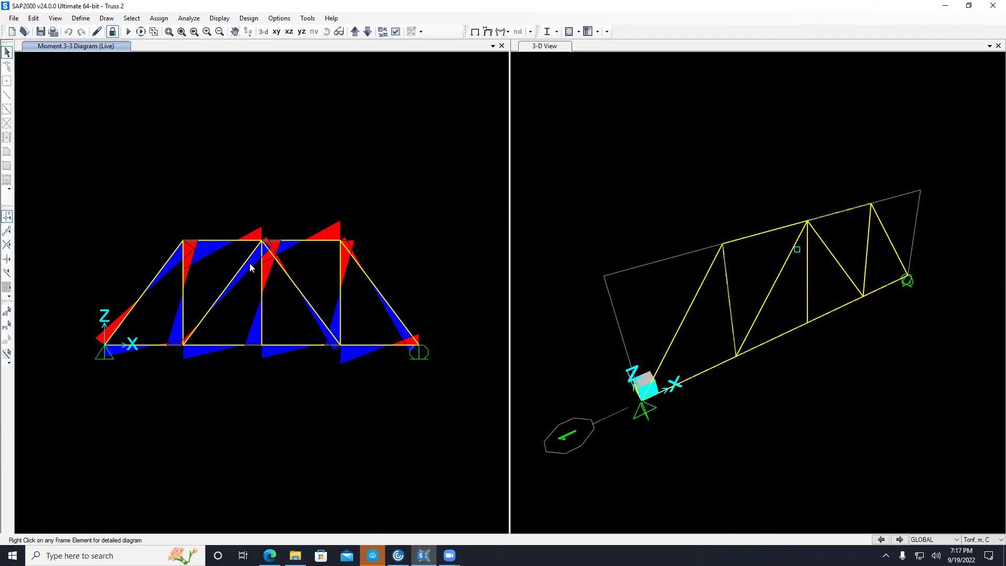
Step: Unlock the model and release Moment 33 (Major) at the start and end of all frame members, then restore the undeformed view
{"action": "left_click", "coordinate": [112, 32]}
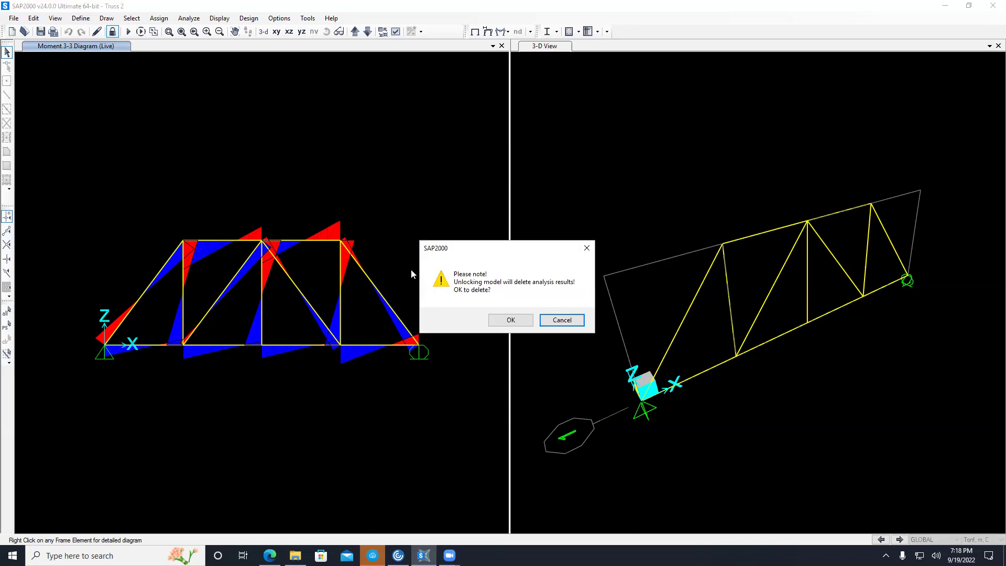
{"action": "left_click", "coordinate": [512, 320]}
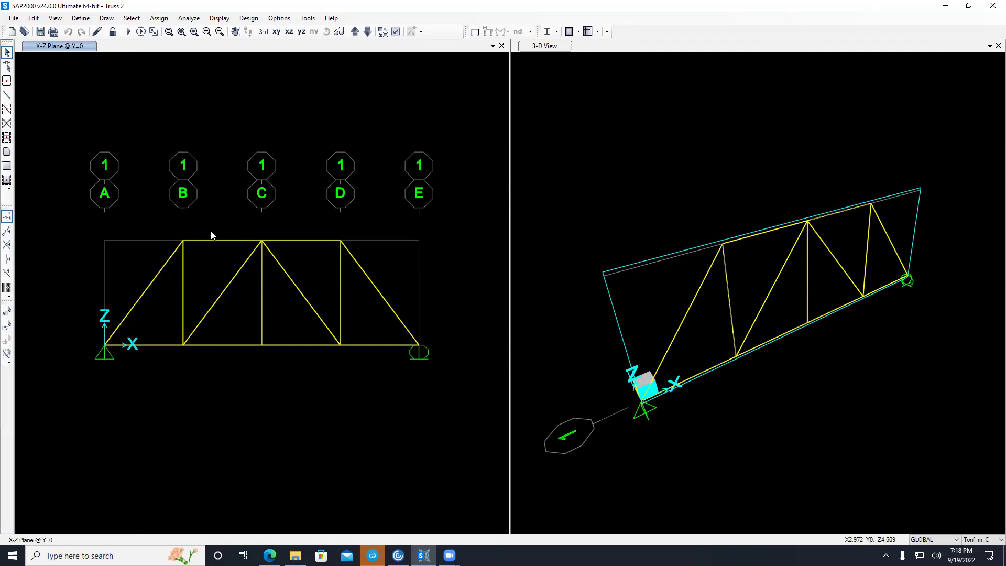
{"action": "left_click_drag", "start_coordinate": [71, 353], "coordinate": [463, 218]}
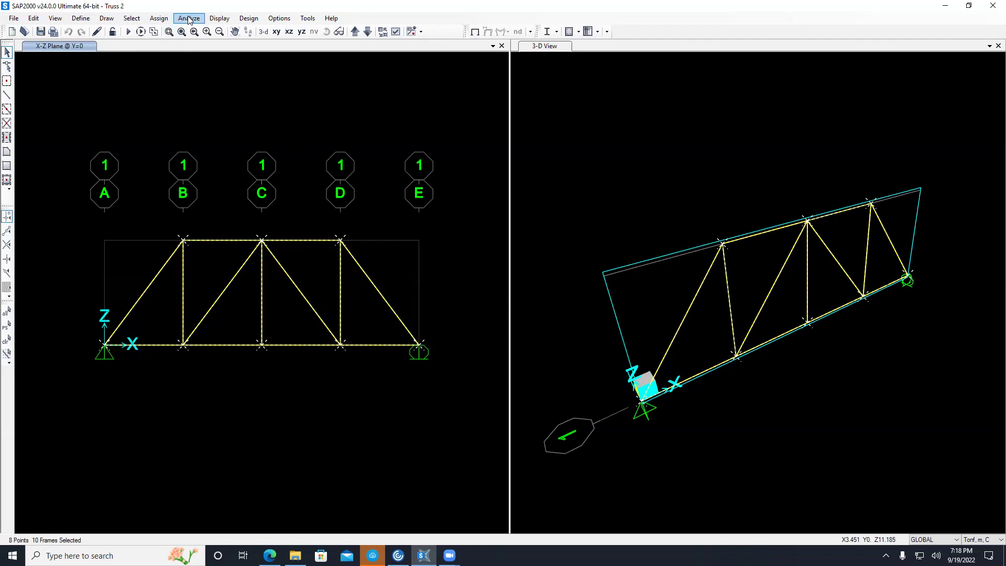
{"action": "left_click", "coordinate": [165, 21]}
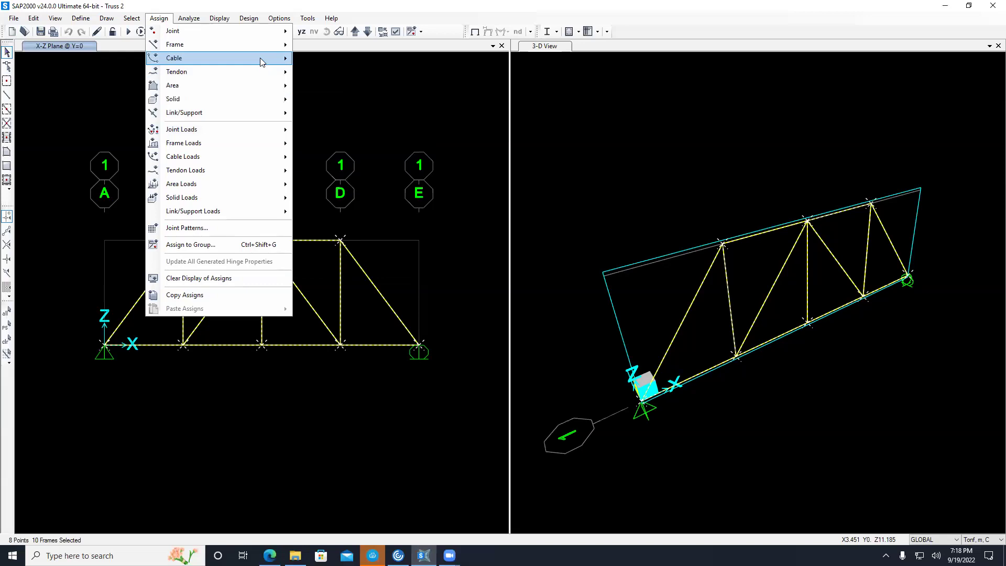
{"action": "mouse_move", "coordinate": [263, 48]}
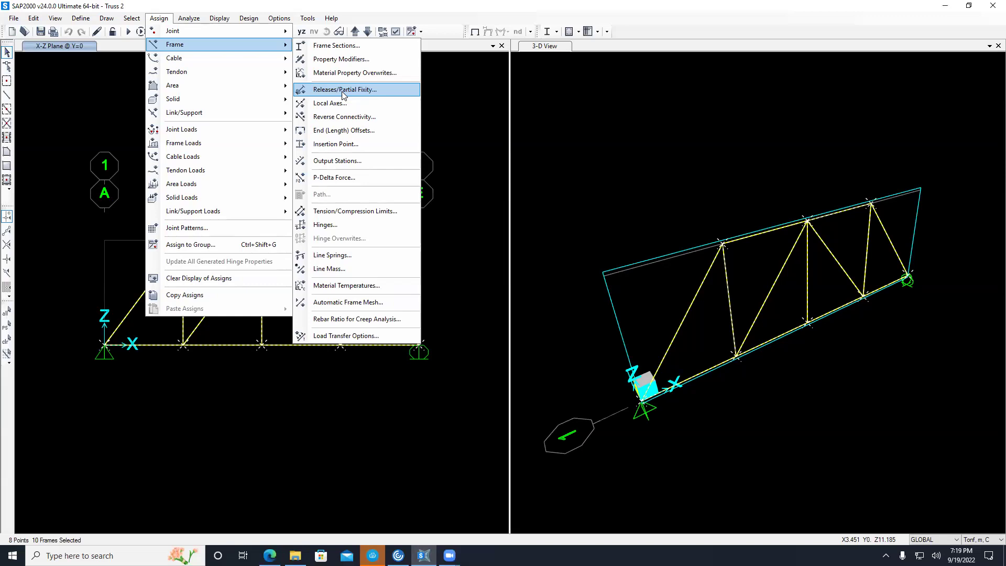
{"action": "left_click", "coordinate": [343, 91]}
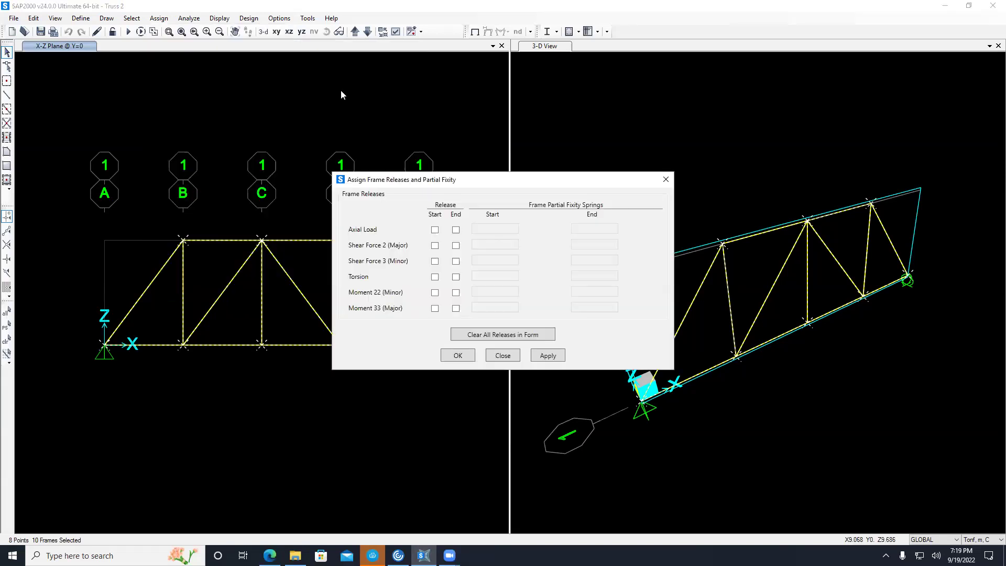
{"action": "left_click", "coordinate": [434, 308]}
{"action": "left_click", "coordinate": [455, 309]}
{"action": "left_click_drag", "start_coordinate": [485, 308], "coordinate": [473, 309]}
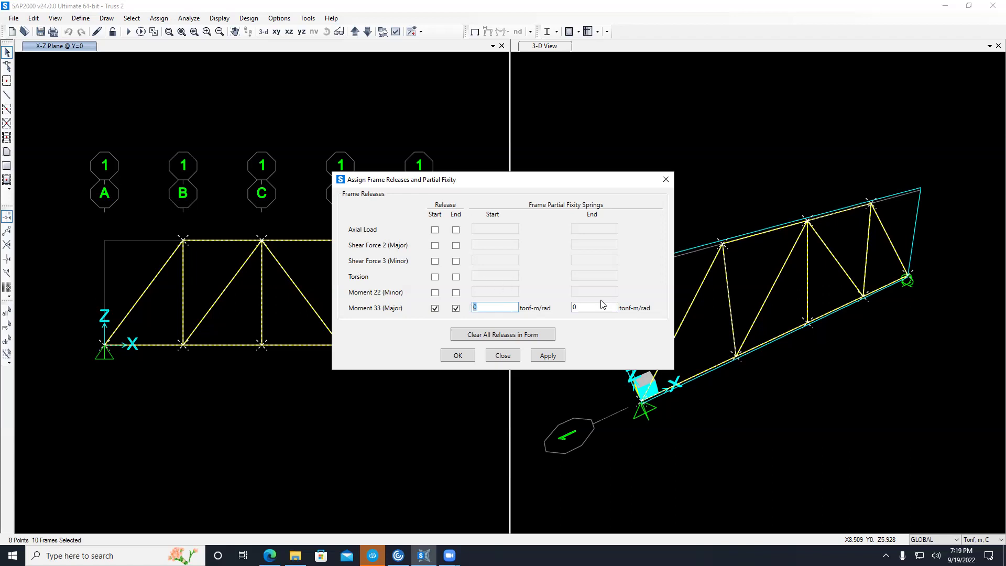
{"action": "left_click", "coordinate": [457, 357]}
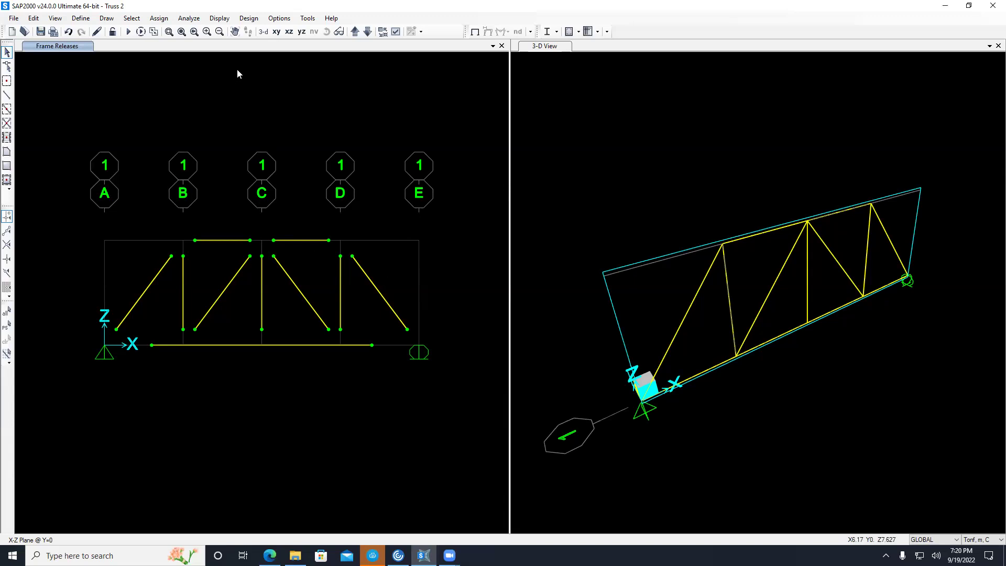
{"action": "key", "text": "F4"}
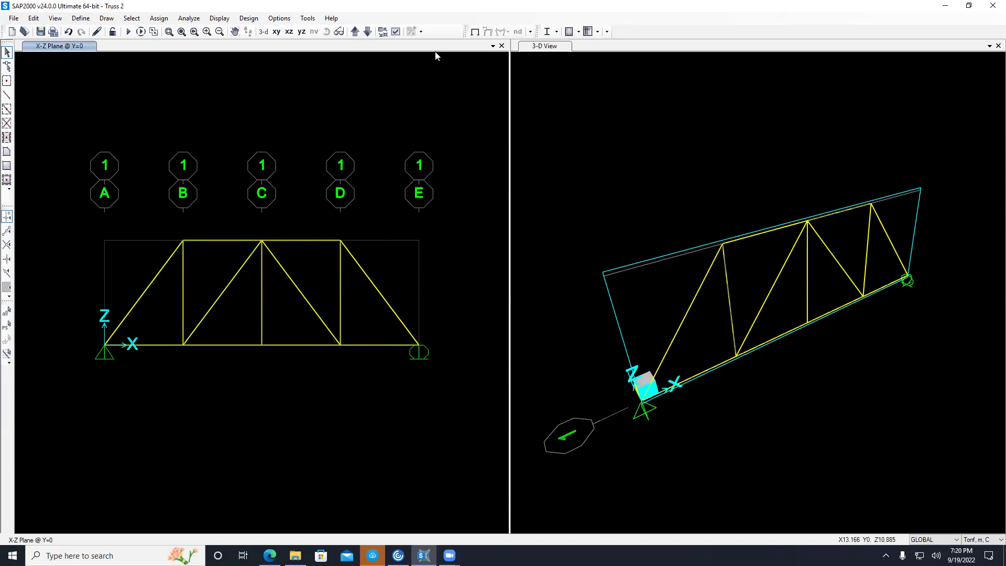
Step: Divide the bottom chord frame by breaking it at its intersections with the selected joints at grids B, C and D
{"action": "left_click", "coordinate": [161, 344]}
{"action": "left_click", "coordinate": [183, 344]}
{"action": "left_click", "coordinate": [261, 344]}
{"action": "left_click", "coordinate": [340, 344]}
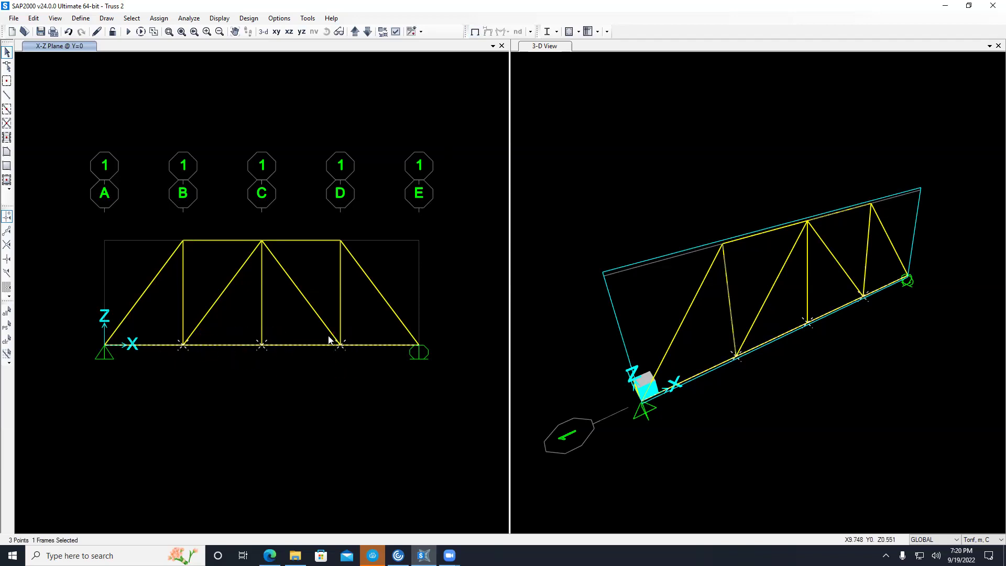
{"action": "left_click", "coordinate": [37, 19]}
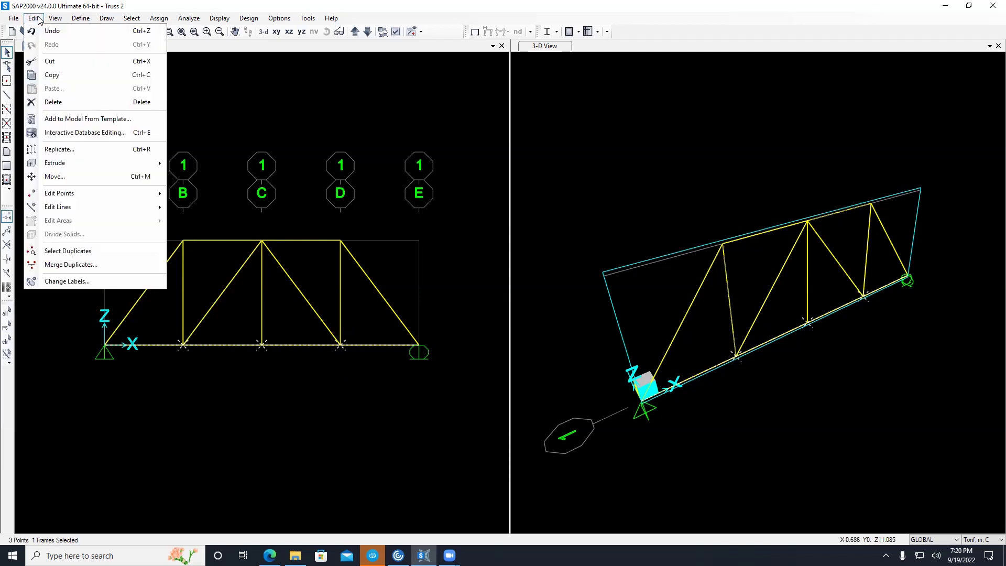
{"action": "mouse_move", "coordinate": [98, 206]}
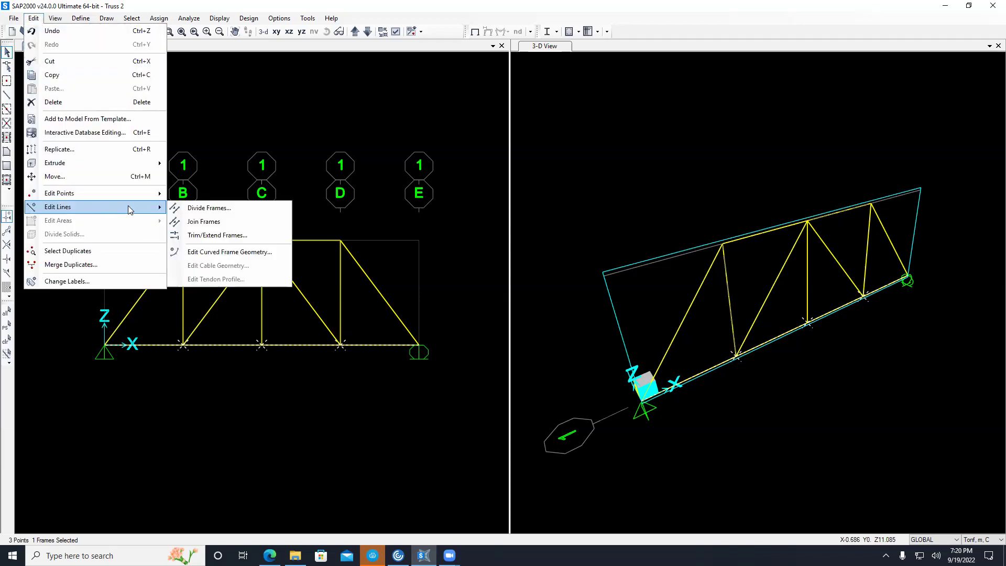
{"action": "left_click", "coordinate": [208, 208]}
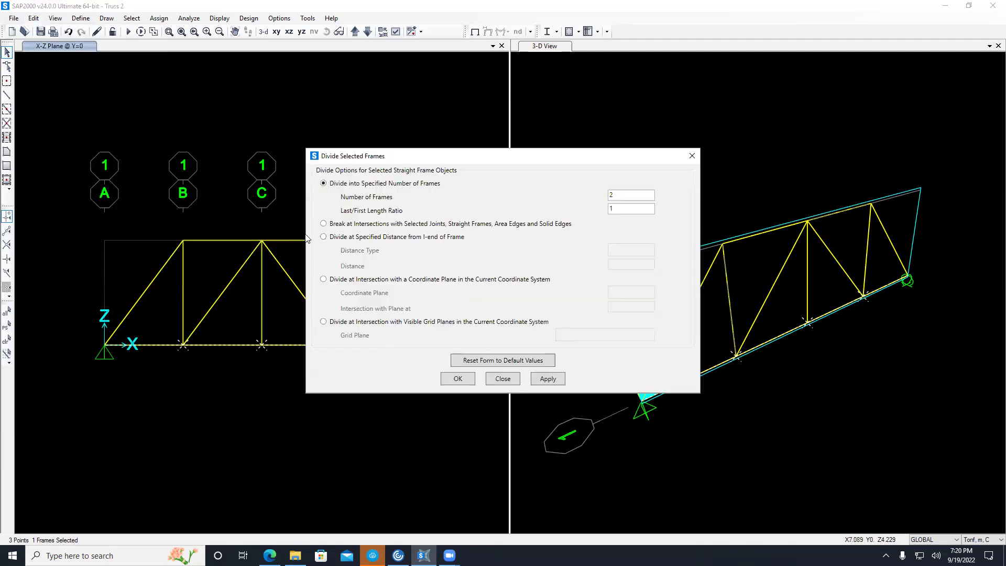
{"action": "left_click", "coordinate": [324, 223]}
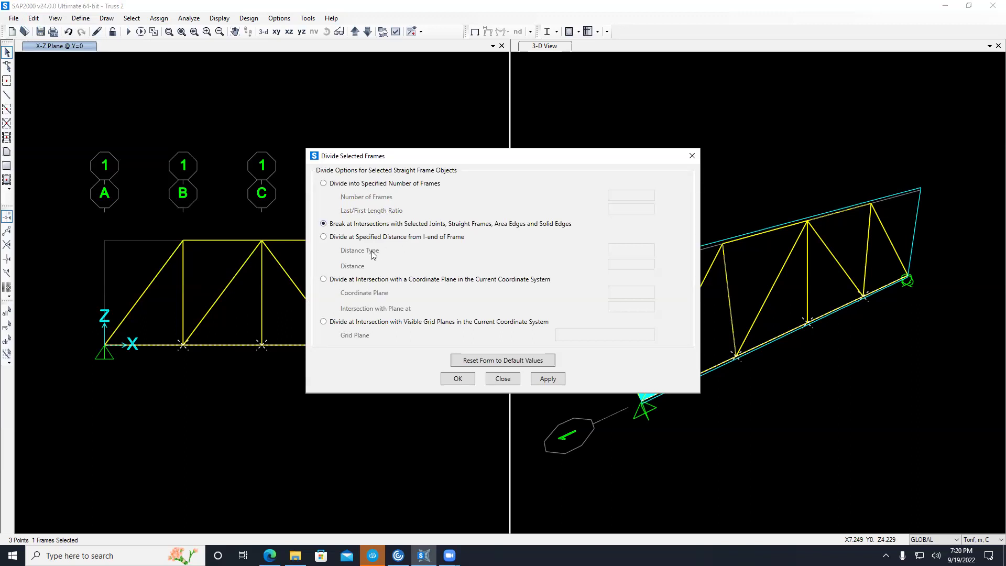
{"action": "left_click", "coordinate": [457, 378]}
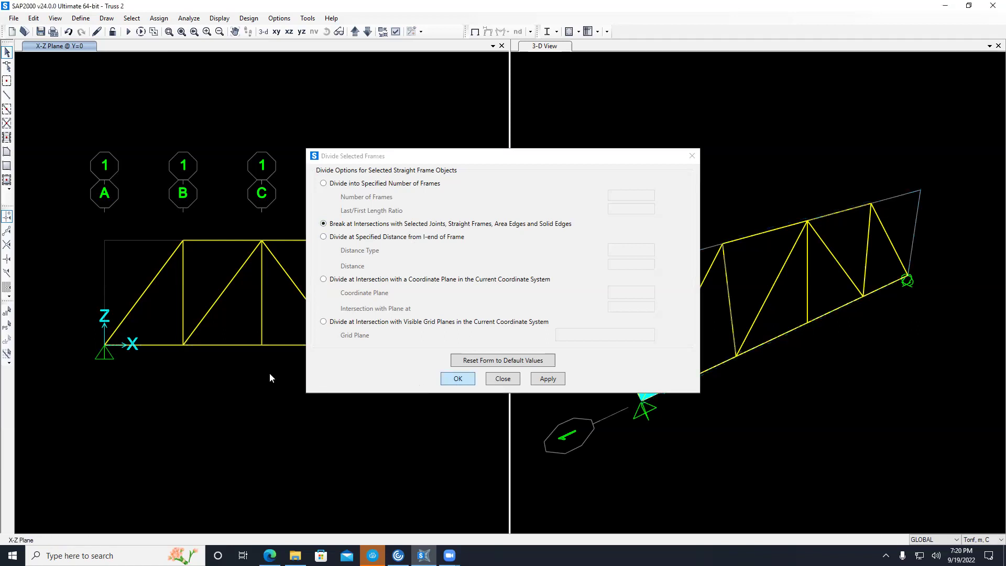
Step: Release Moment 33 (Major) at the start and end of the four bottom chord segments
{"action": "left_click_drag", "start_coordinate": [386, 326], "coordinate": [351, 391]}
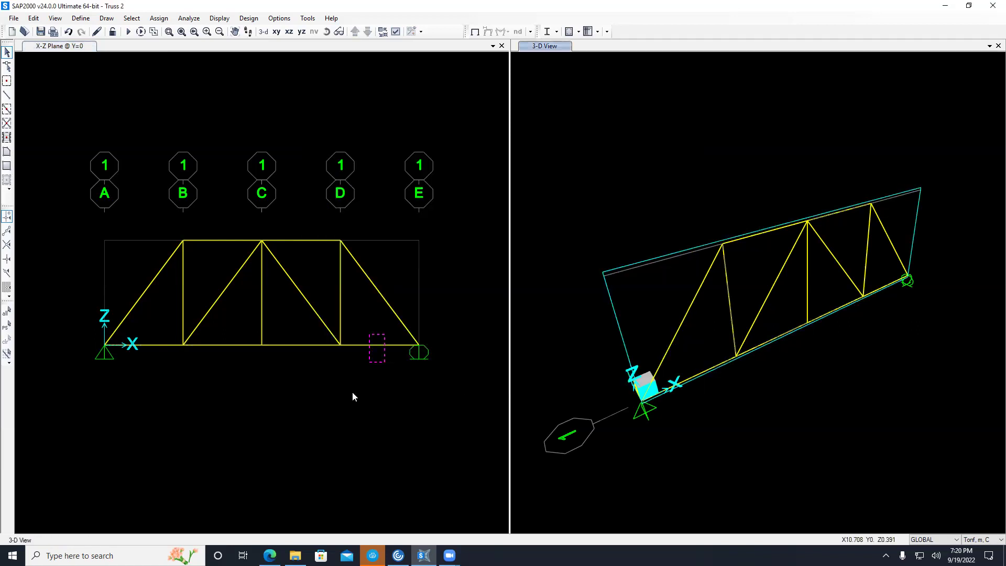
{"action": "left_click_drag", "start_coordinate": [299, 324], "coordinate": [264, 388]}
{"action": "left_click_drag", "start_coordinate": [244, 319], "coordinate": [214, 374]}
{"action": "left_click_drag", "start_coordinate": [157, 323], "coordinate": [141, 349]}
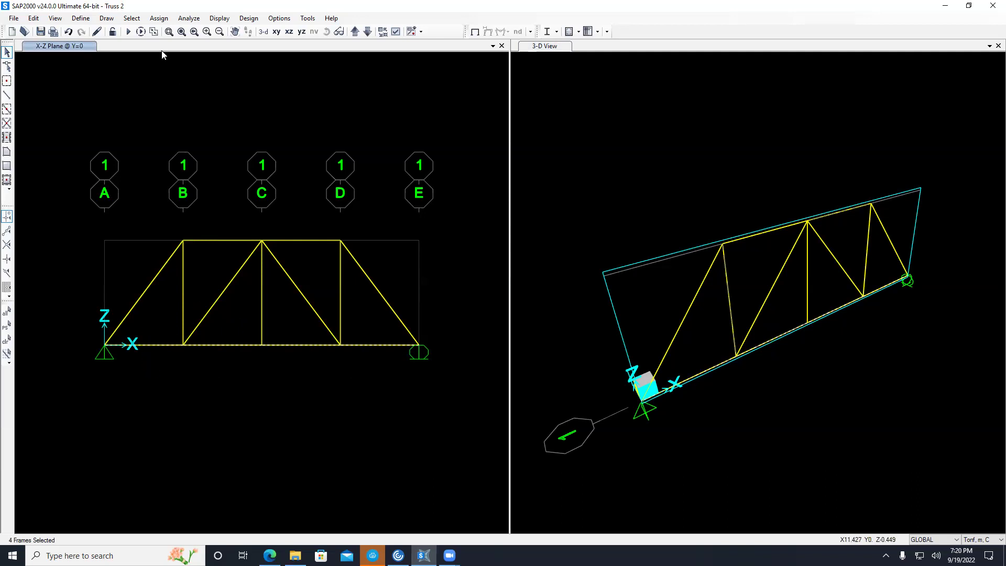
{"action": "left_click", "coordinate": [160, 19]}
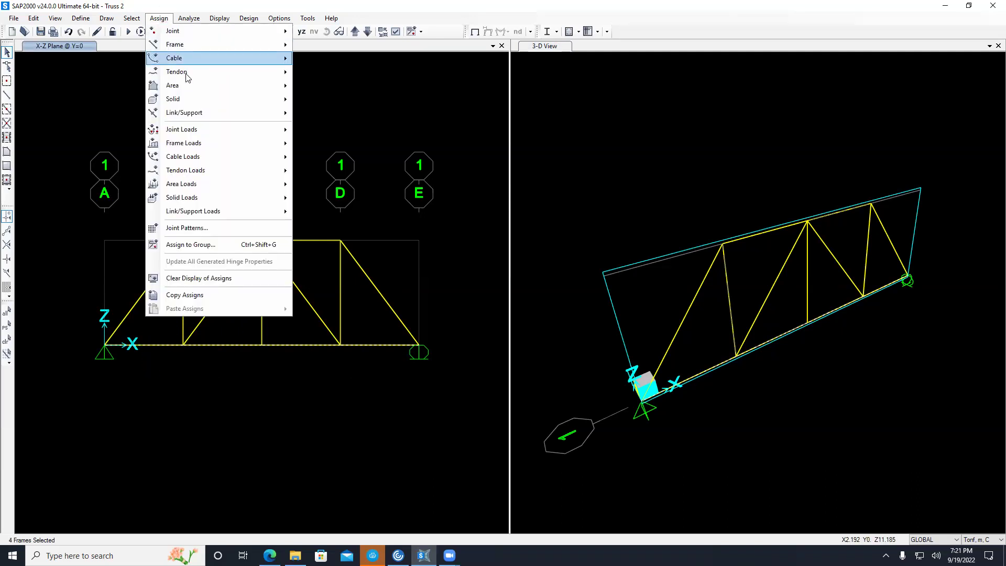
{"action": "mouse_move", "coordinate": [259, 53]}
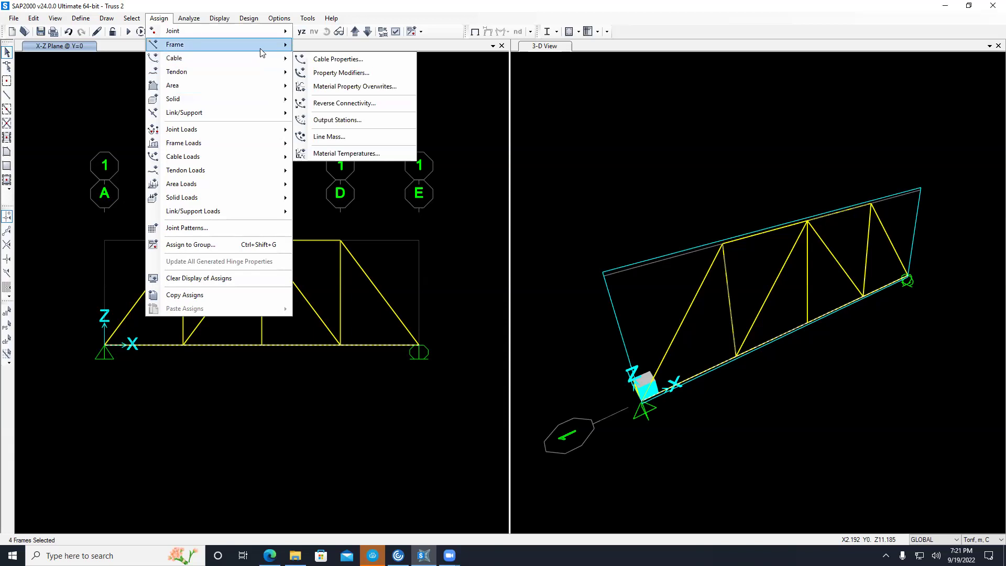
{"action": "left_click", "coordinate": [341, 98]}
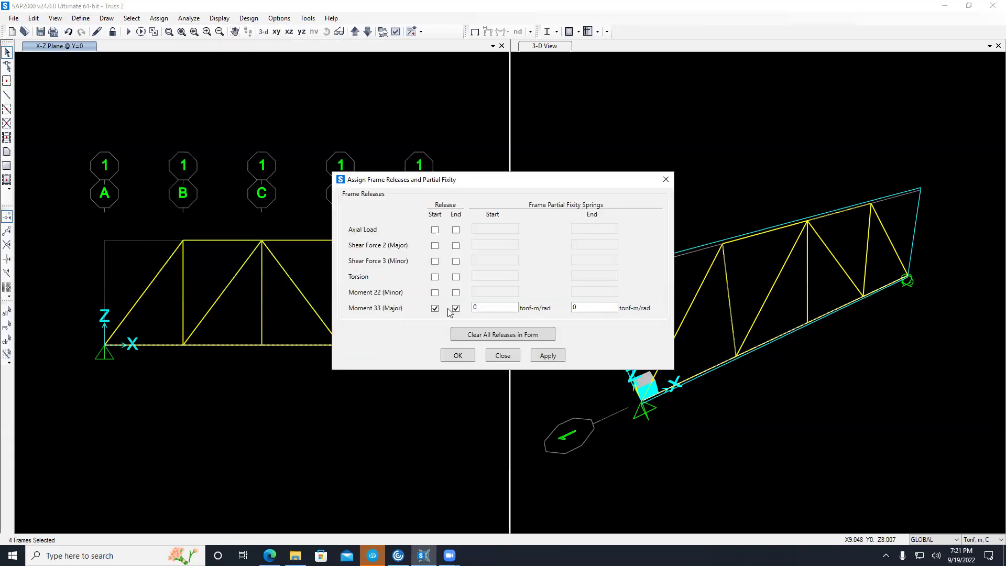
{"action": "left_click", "coordinate": [458, 356]}
{"action": "left_click", "coordinate": [509, 358]}
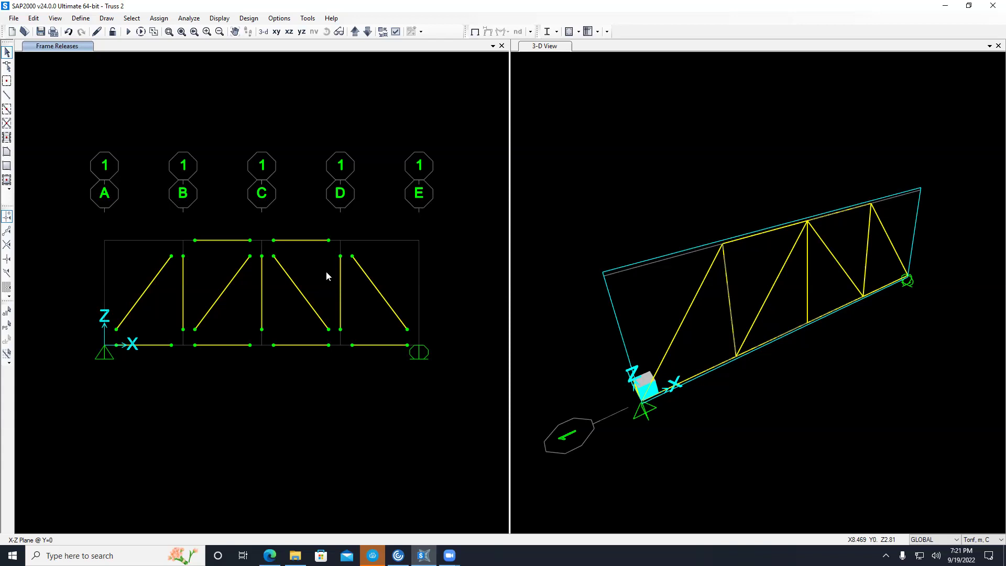
Step: Run the analysis for the DEAD and Live load cases, leaving MODAL out, and dismiss the analysis messages
{"action": "left_click", "coordinate": [128, 32]}
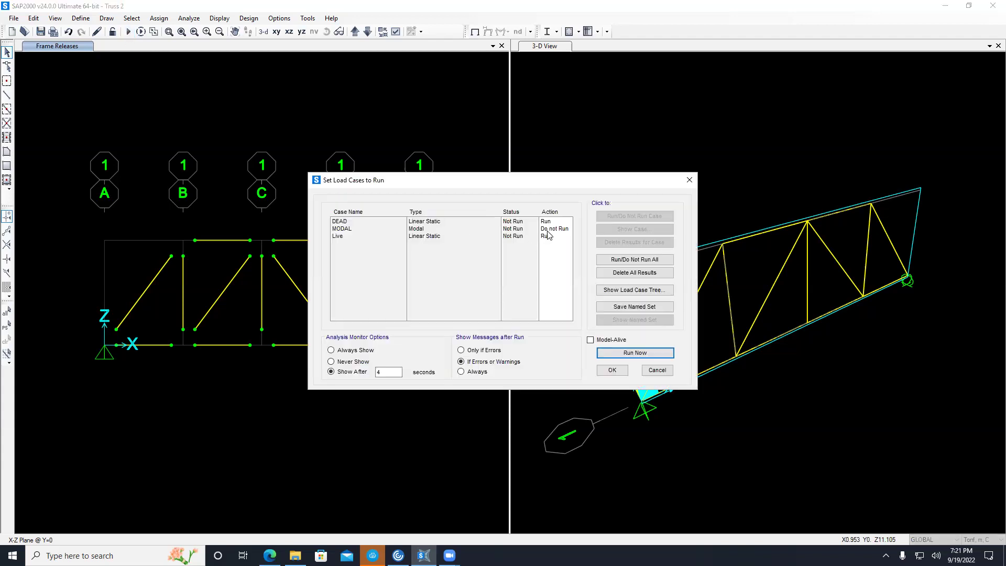
{"action": "left_click", "coordinate": [634, 352]}
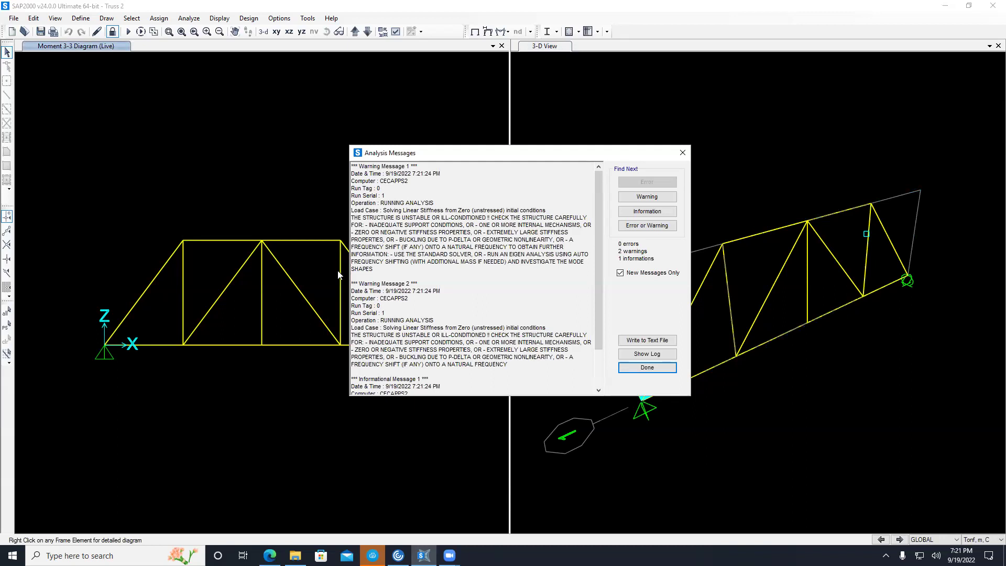
{"action": "left_click", "coordinate": [645, 370]}
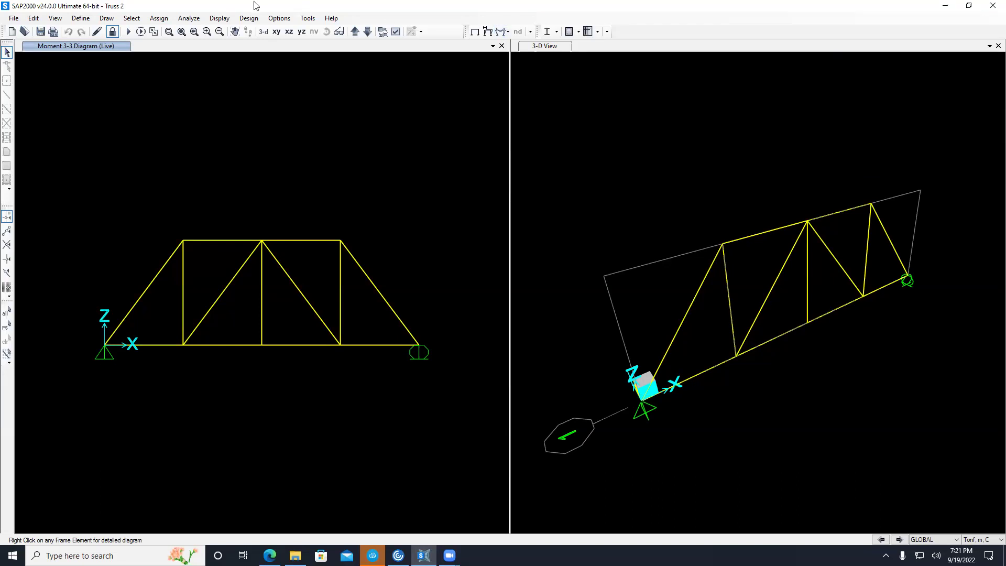
Step: Display the filled Moment 3-3 diagram of the truss members for the DEAD load case
{"action": "left_click", "coordinate": [225, 20]}
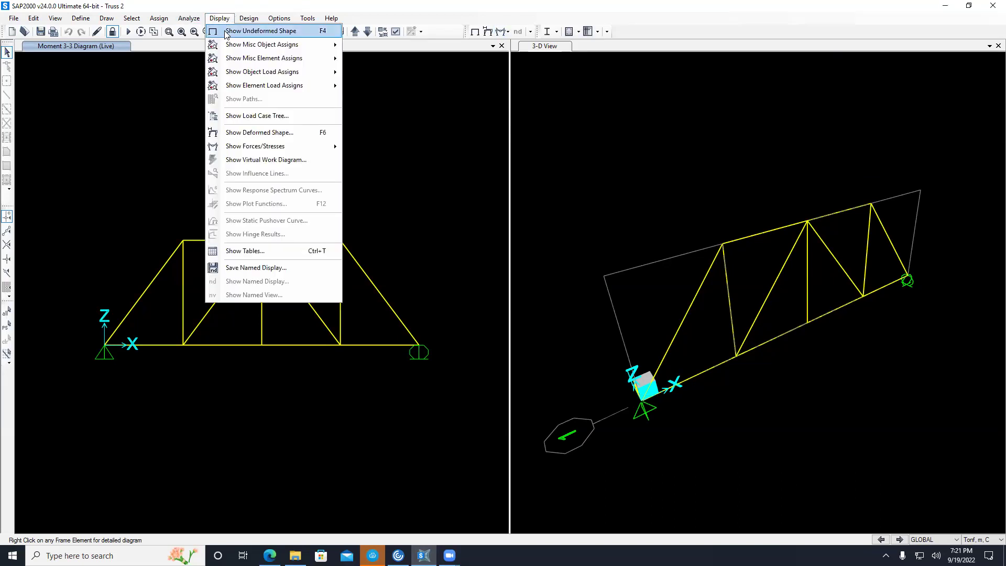
{"action": "mouse_move", "coordinate": [309, 153]}
{"action": "left_click", "coordinate": [390, 174]}
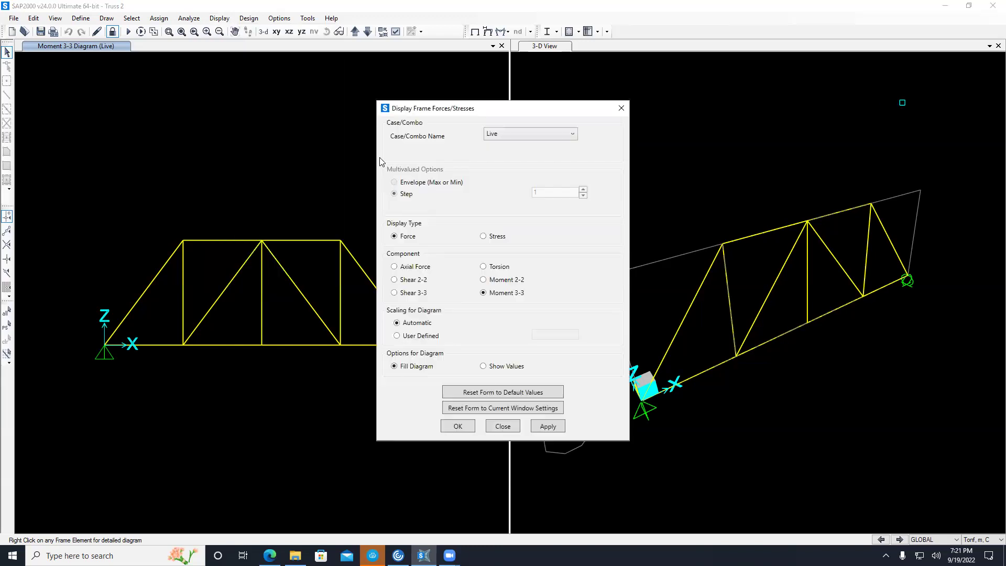
{"action": "left_click", "coordinate": [504, 135]}
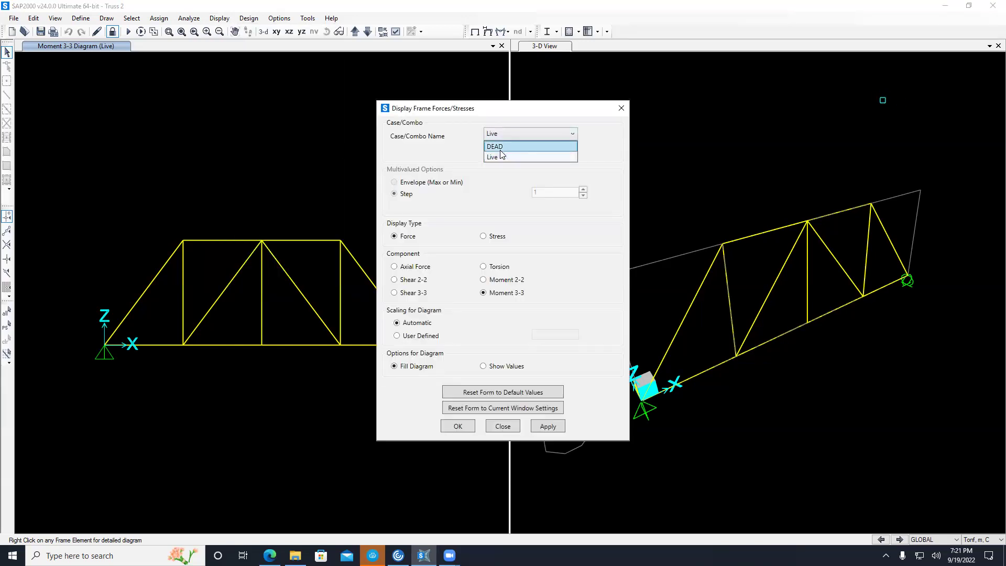
{"action": "left_click", "coordinate": [499, 150]}
{"action": "left_click", "coordinate": [456, 427]}
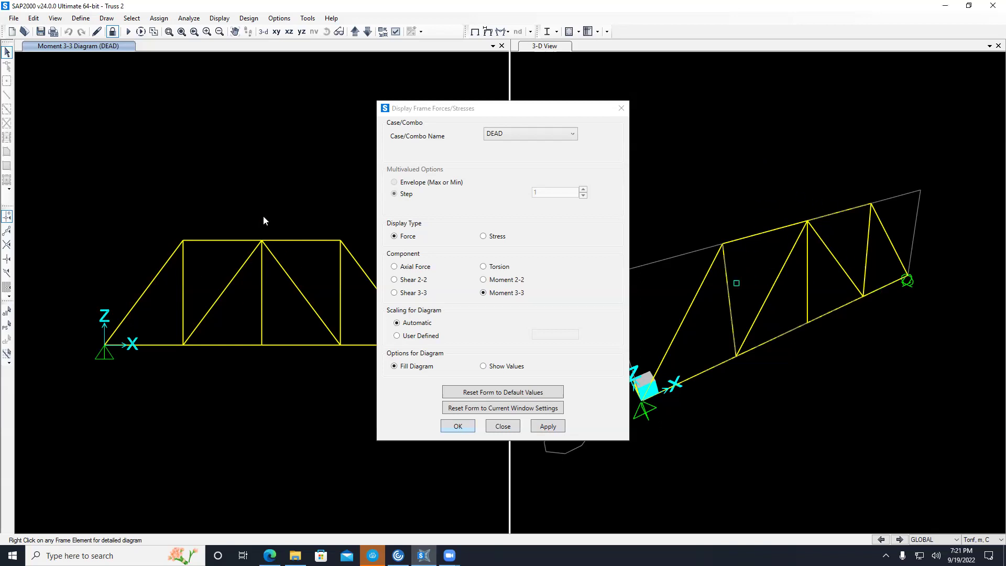
Step: Display the Shear 2-2 diagram and the Axial Force diagram of the truss members for the DEAD case
{"action": "left_click", "coordinate": [404, 279]}
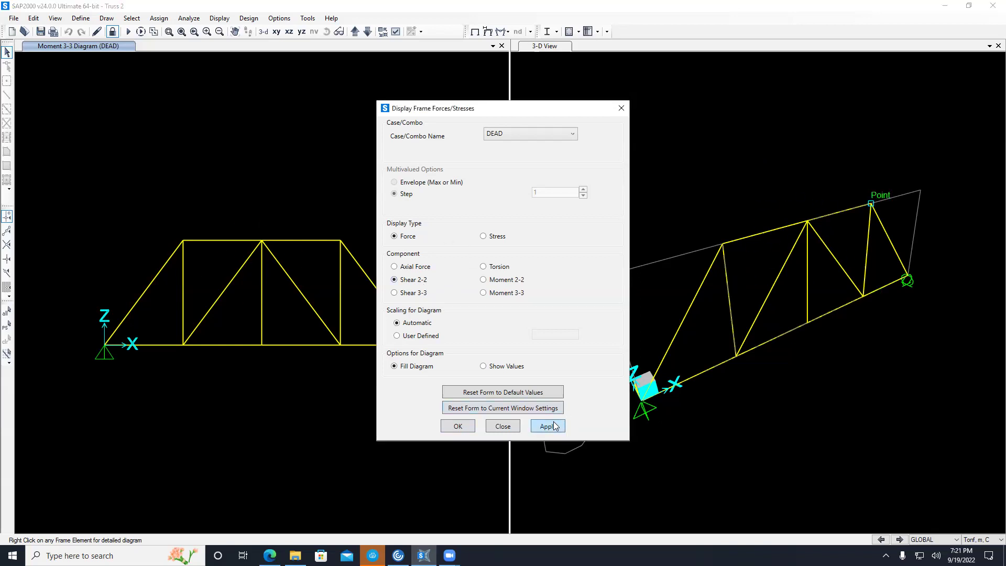
{"action": "left_click", "coordinate": [554, 426]}
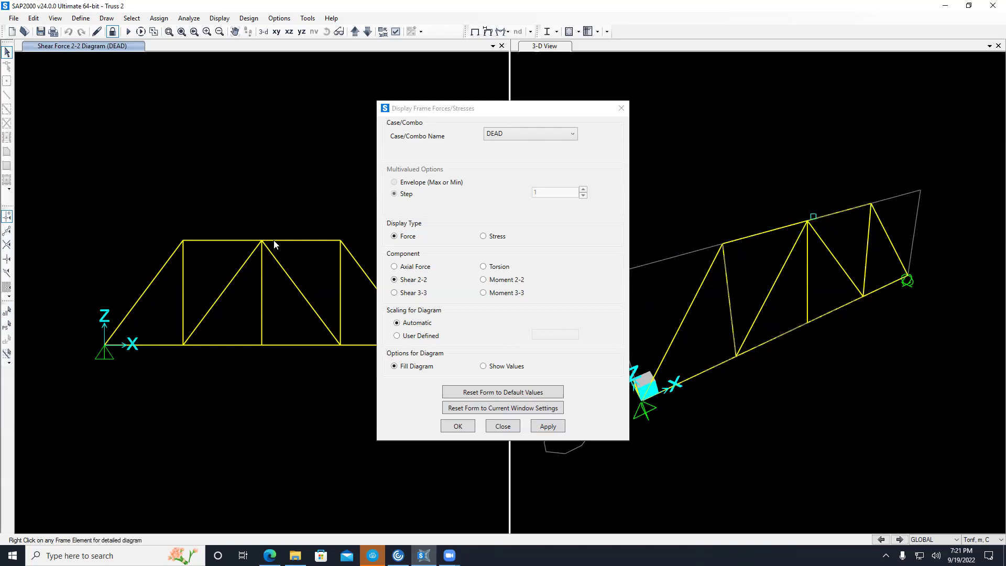
{"action": "left_click", "coordinate": [394, 267]}
{"action": "left_click", "coordinate": [547, 426]}
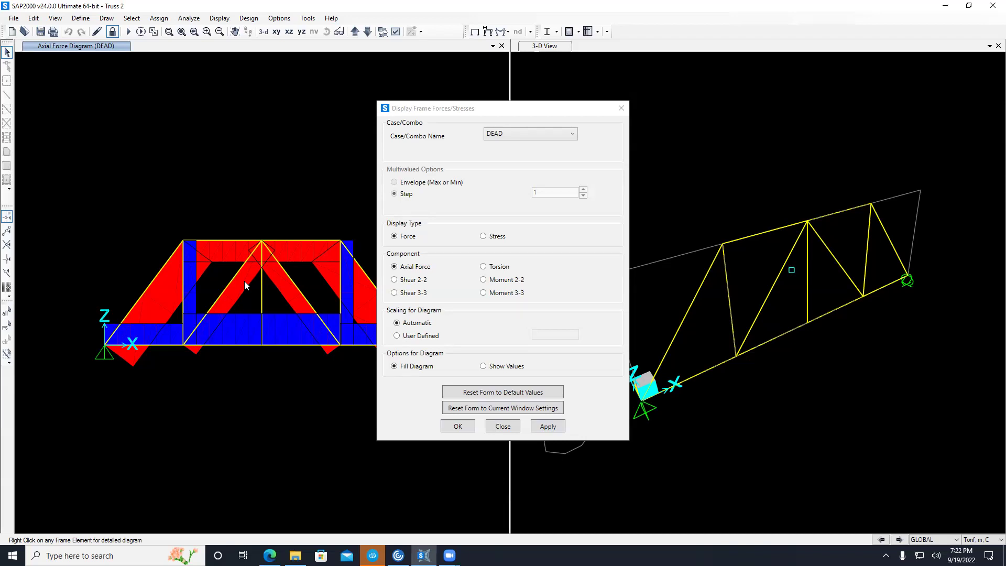
Step: Display the filled Axial Force diagram for the Live load case and close the frame forces settings
{"action": "left_click", "coordinate": [526, 135]}
{"action": "left_click", "coordinate": [509, 157]}
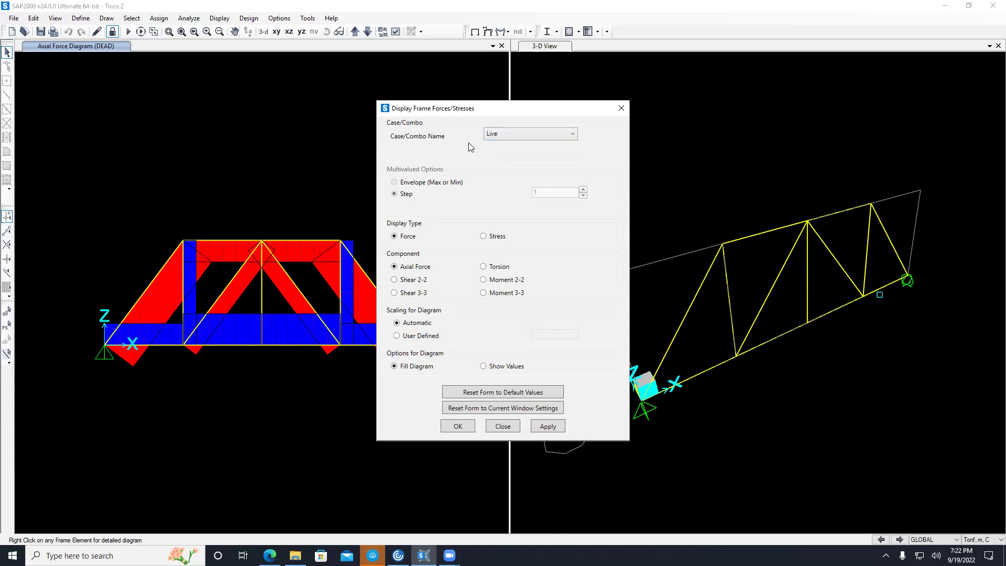
{"action": "left_click", "coordinate": [547, 426]}
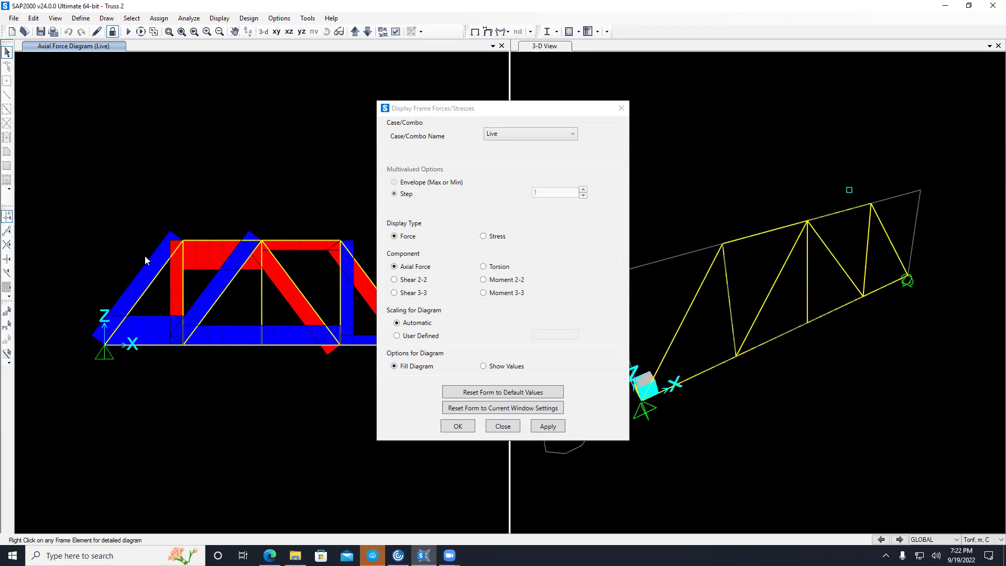
{"action": "mouse_move", "coordinate": [280, 240]}
{"action": "left_click", "coordinate": [502, 426]}
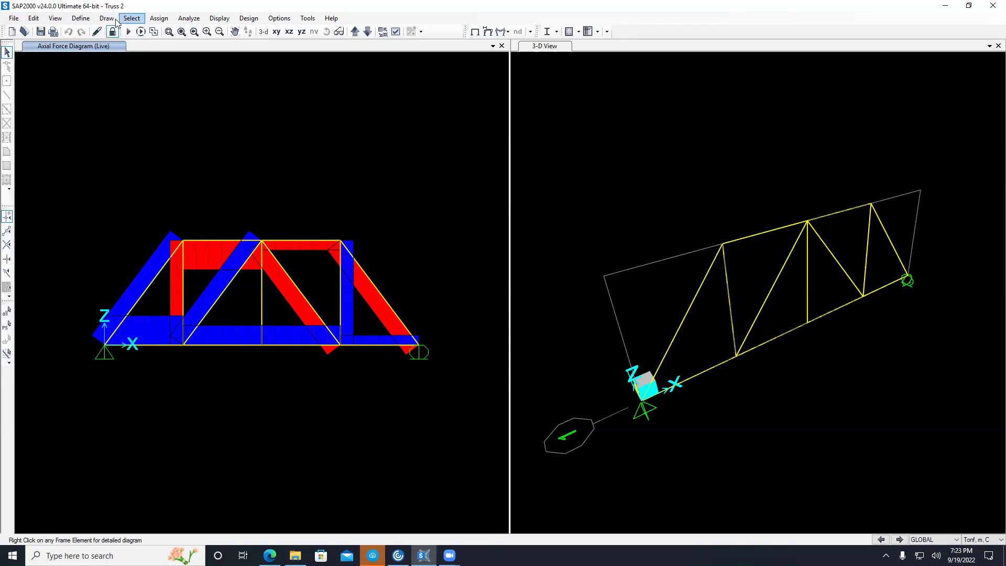
Step: Create a new load combination containing the DEAD load case with a scale factor of 1.5
{"action": "left_click", "coordinate": [82, 18]}
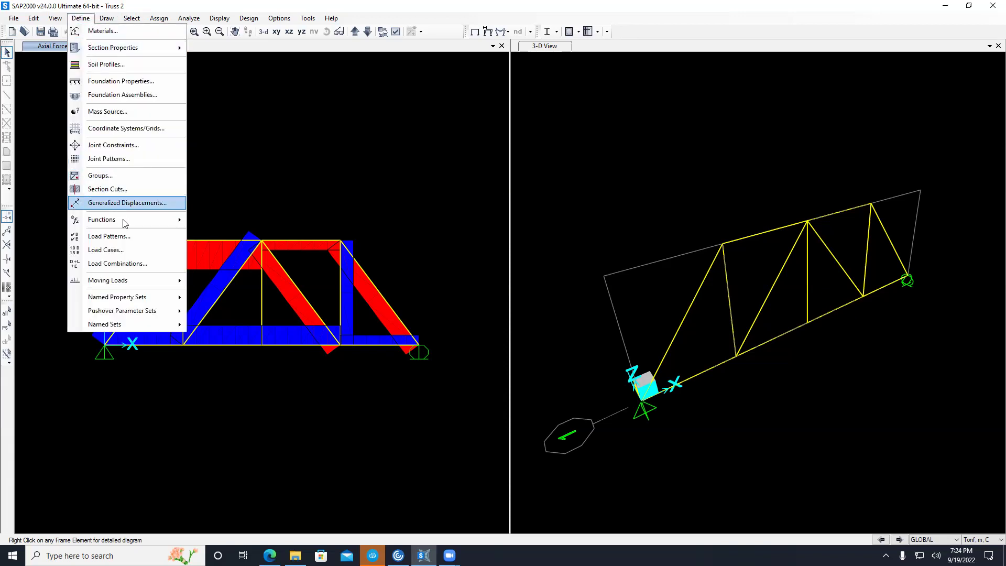
{"action": "left_click", "coordinate": [146, 265]}
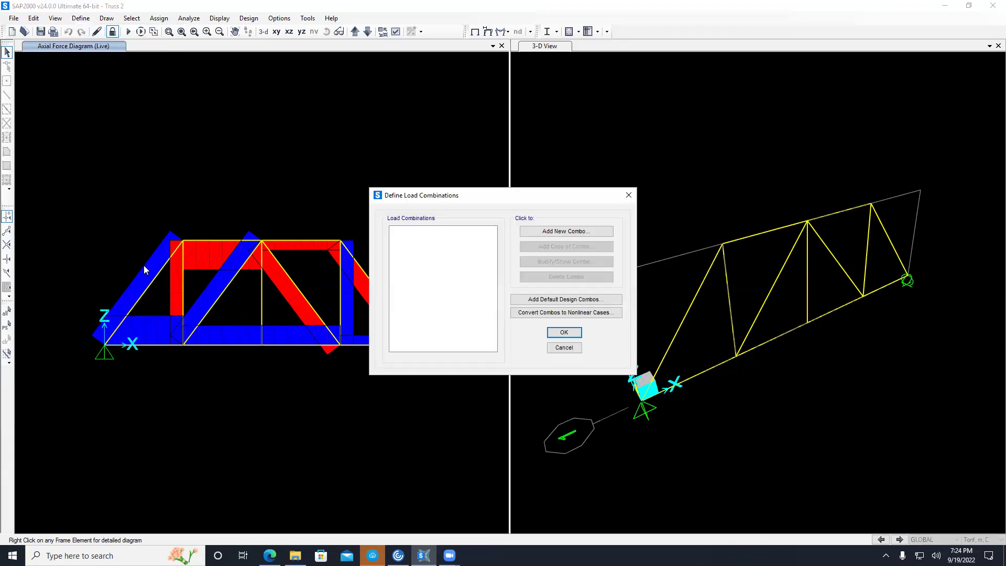
{"action": "left_click", "coordinate": [570, 232]}
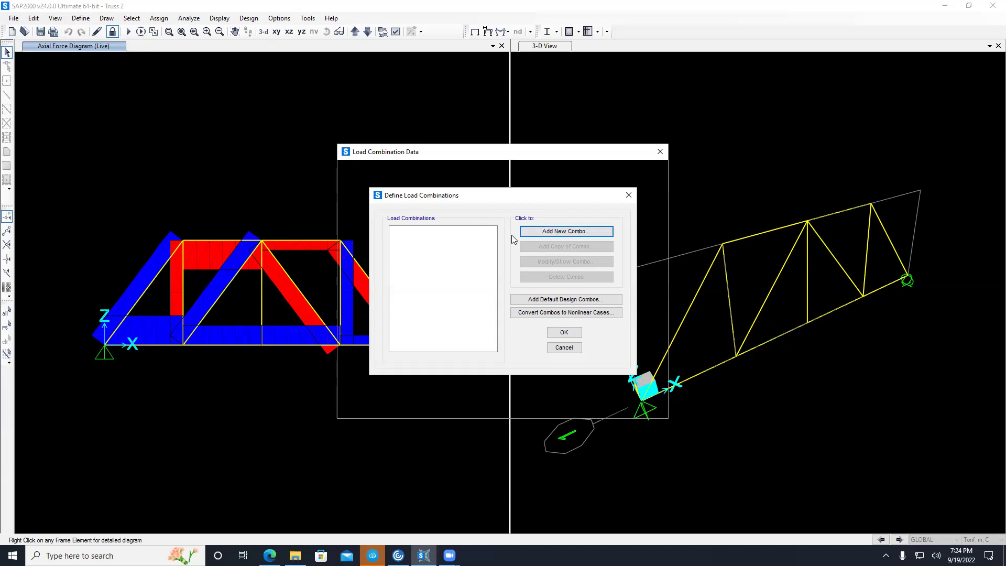
{"action": "left_click_drag", "start_coordinate": [557, 190], "coordinate": [517, 187]}
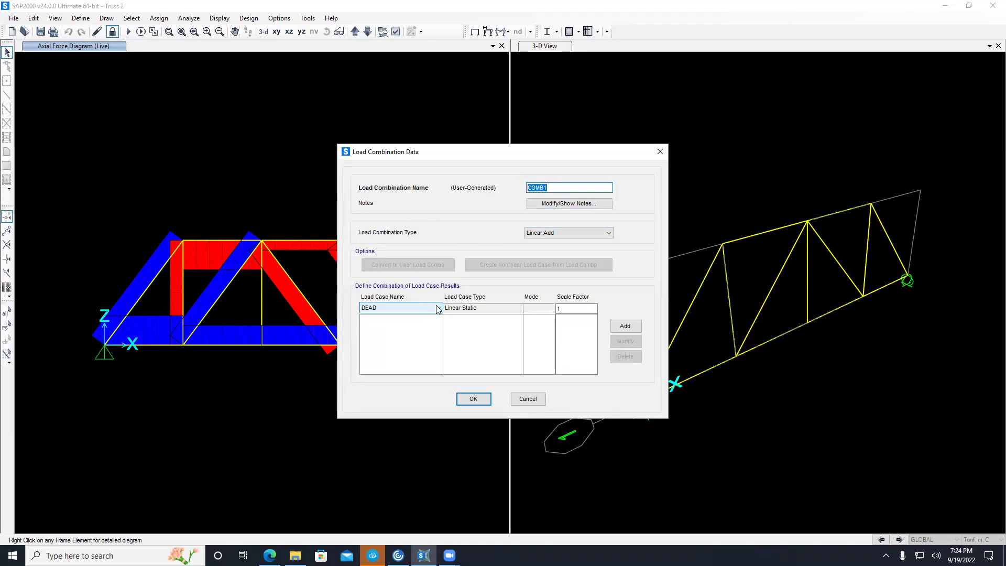
{"action": "left_click", "coordinate": [596, 309]}
{"action": "type", "text": ".5"}
{"action": "left_click", "coordinate": [624, 328]}
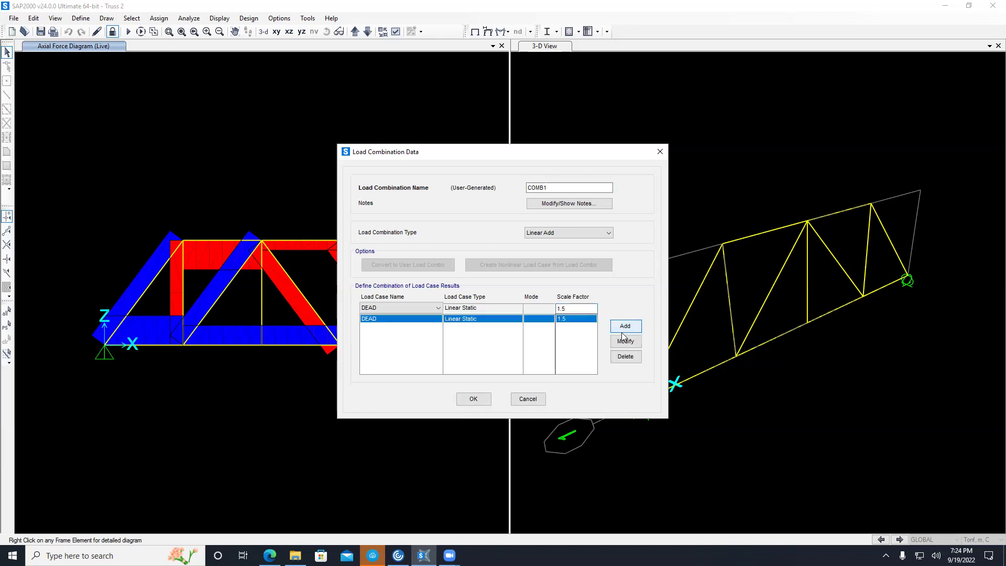
Step: Add the Live load case with scale factor 1.2 to the combination, keep its type as Linear Add, and save it
{"action": "left_click", "coordinate": [403, 303]}
{"action": "left_click", "coordinate": [394, 325]}
{"action": "double_click", "coordinate": [576, 309]}
{"action": "type", "text": "1"}
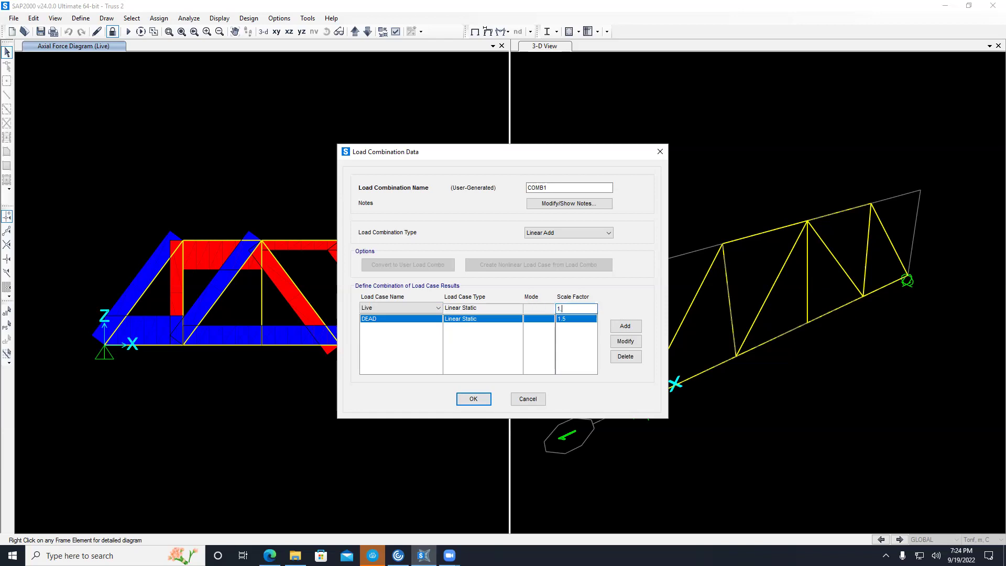
{"action": "type", "text": ".2"}
{"action": "left_click", "coordinate": [625, 326]}
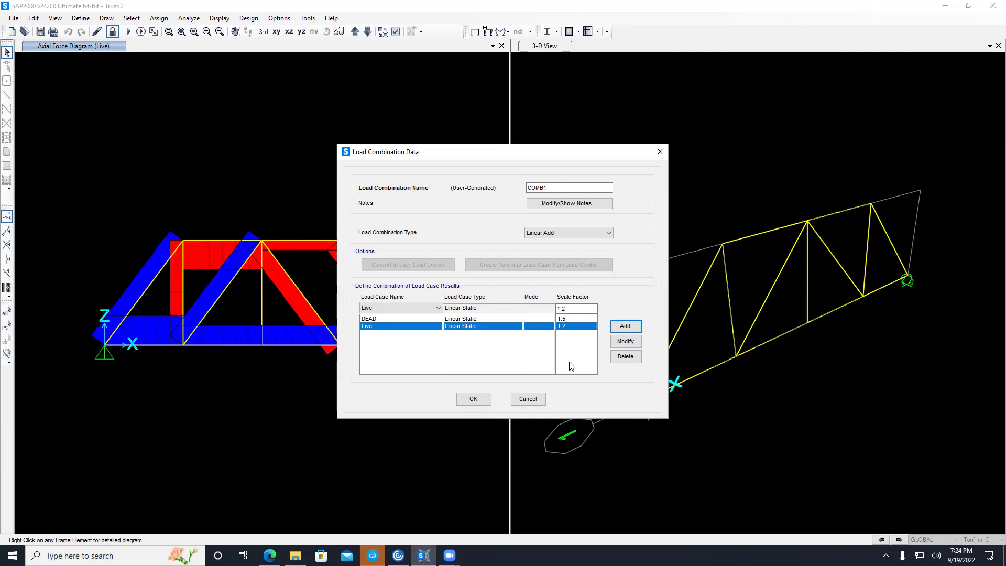
{"action": "left_click", "coordinate": [554, 233]}
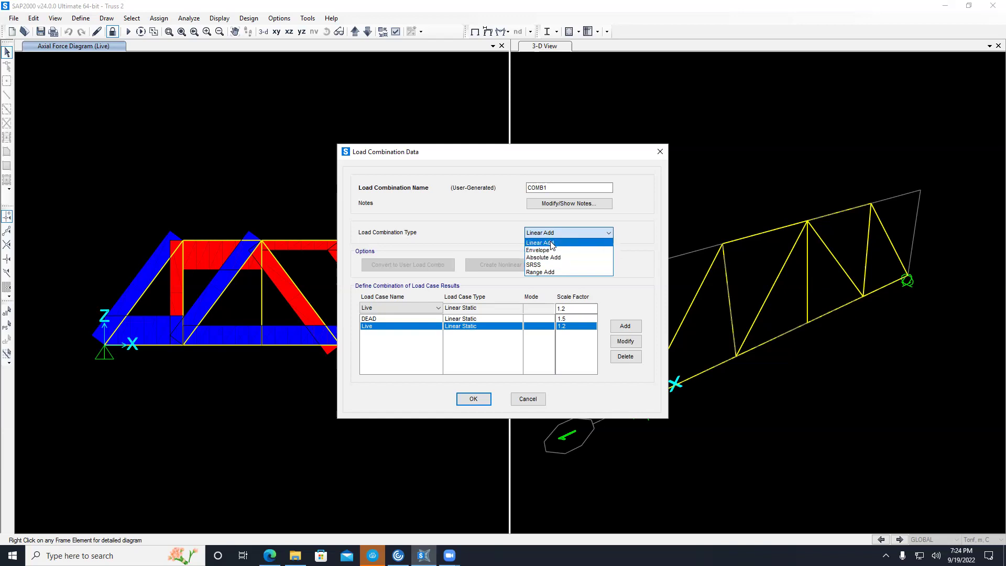
{"action": "left_click", "coordinate": [550, 243]}
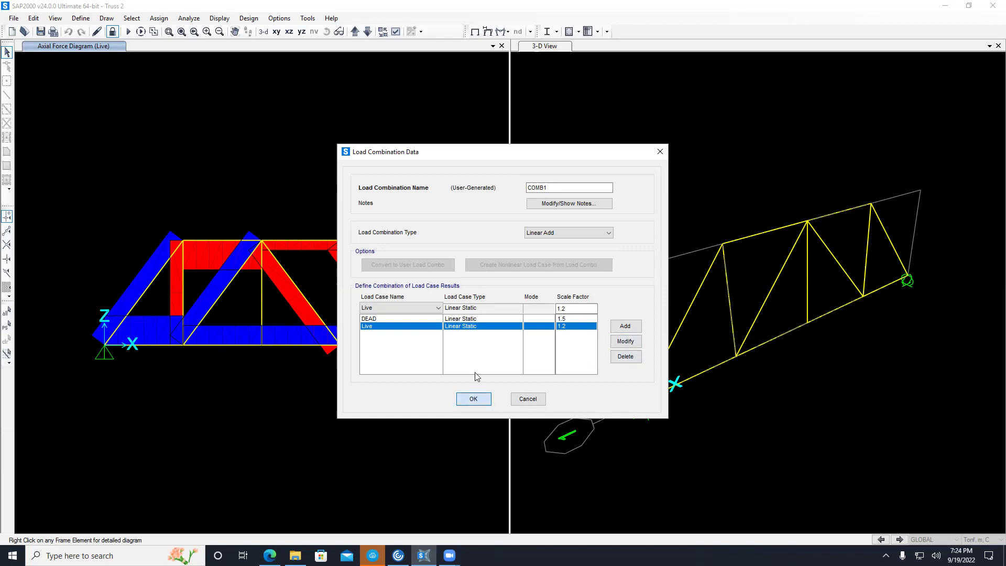
{"action": "left_click", "coordinate": [473, 398]}
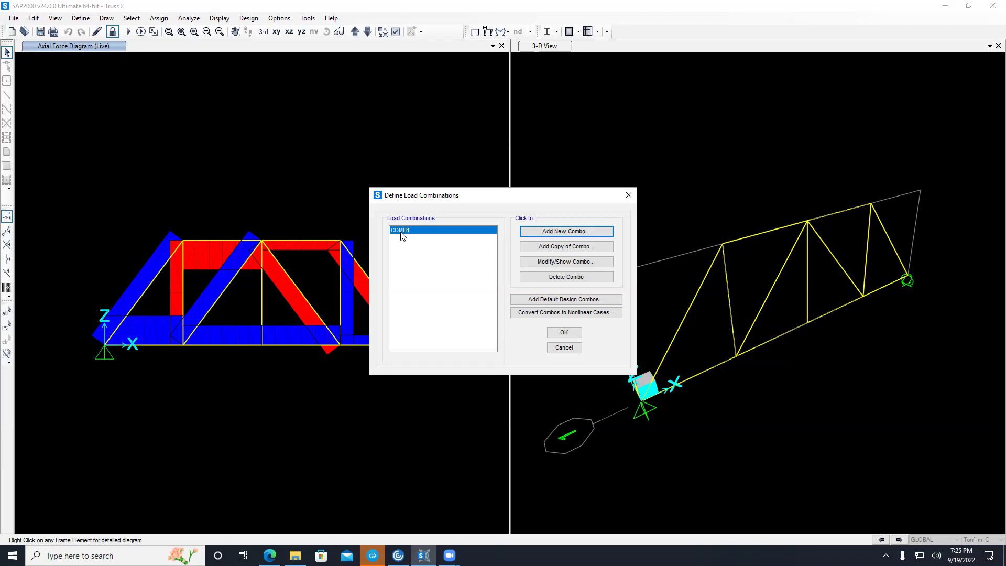
{"action": "left_click", "coordinate": [563, 332]}
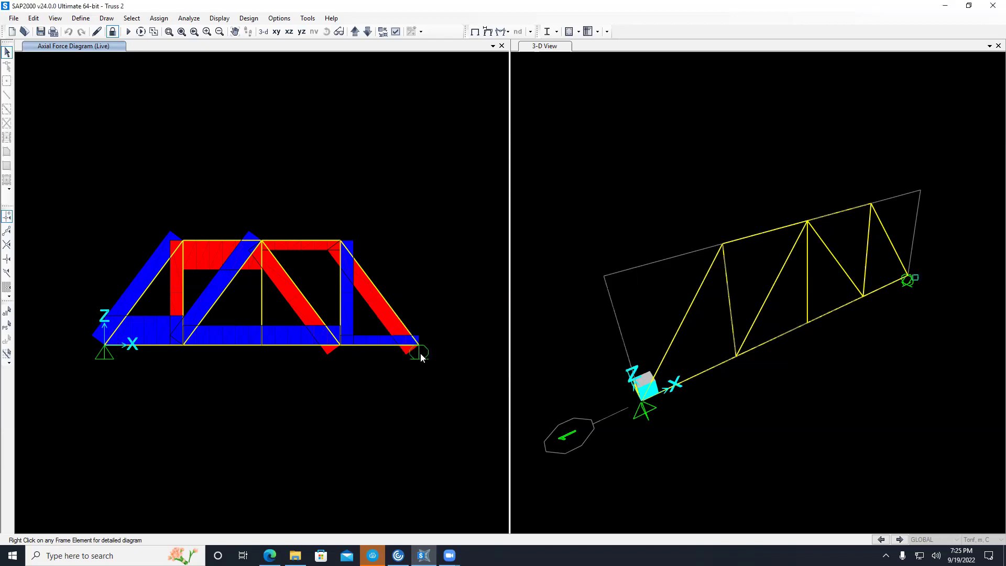
Step: Rerun the analysis with DEAD and Live set to run and MODAL left out
{"action": "left_click", "coordinate": [127, 31]}
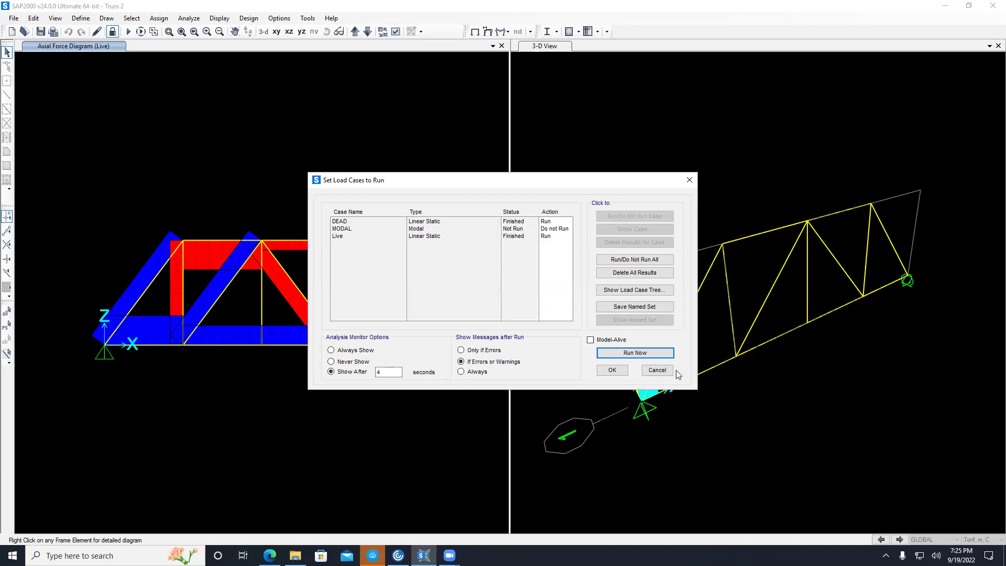
{"action": "left_click", "coordinate": [635, 353]}
{"action": "left_click", "coordinate": [529, 316]}
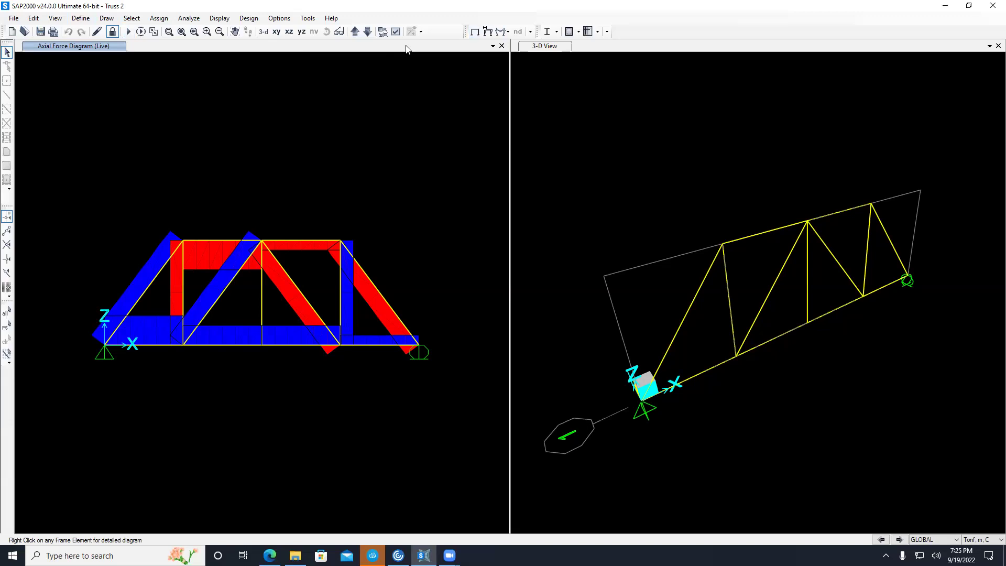
Step: Display the filled Axial Force diagram of the truss members for the COMB1 combination
{"action": "left_click", "coordinate": [501, 31]}
{"action": "left_click", "coordinate": [526, 68]}
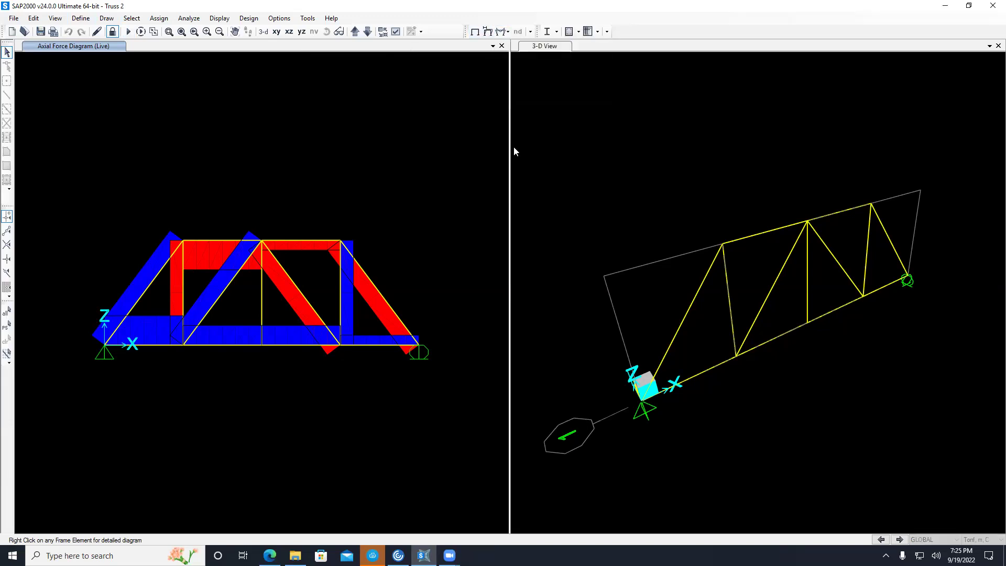
{"action": "left_click", "coordinate": [495, 138]}
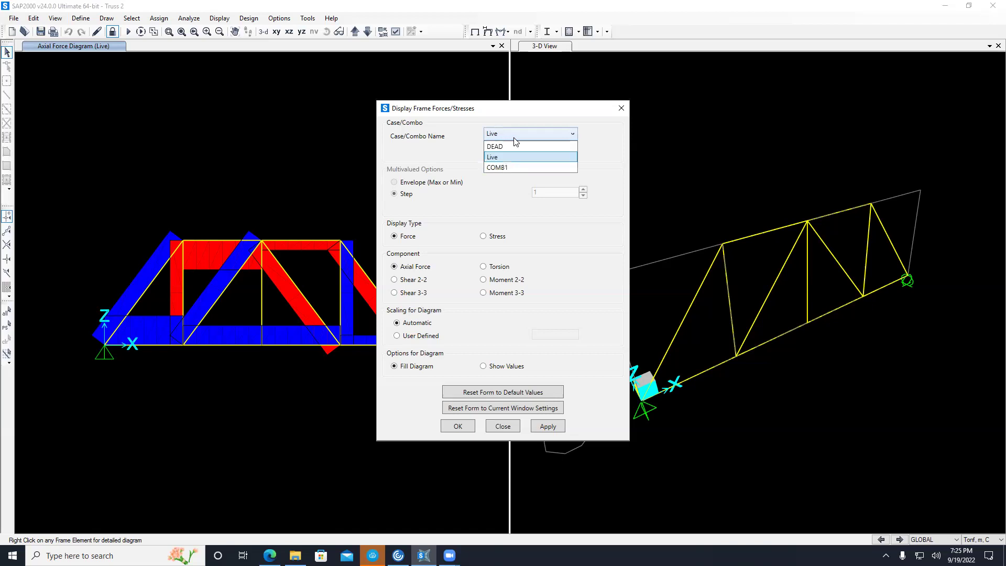
{"action": "left_click", "coordinate": [503, 167]}
{"action": "left_click", "coordinate": [544, 426]}
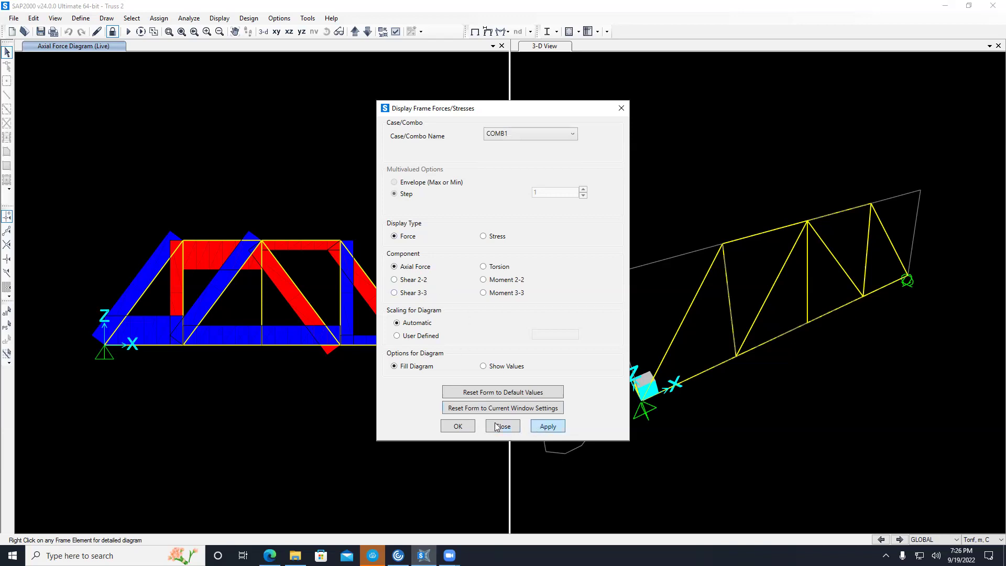
{"action": "left_click", "coordinate": [454, 427]}
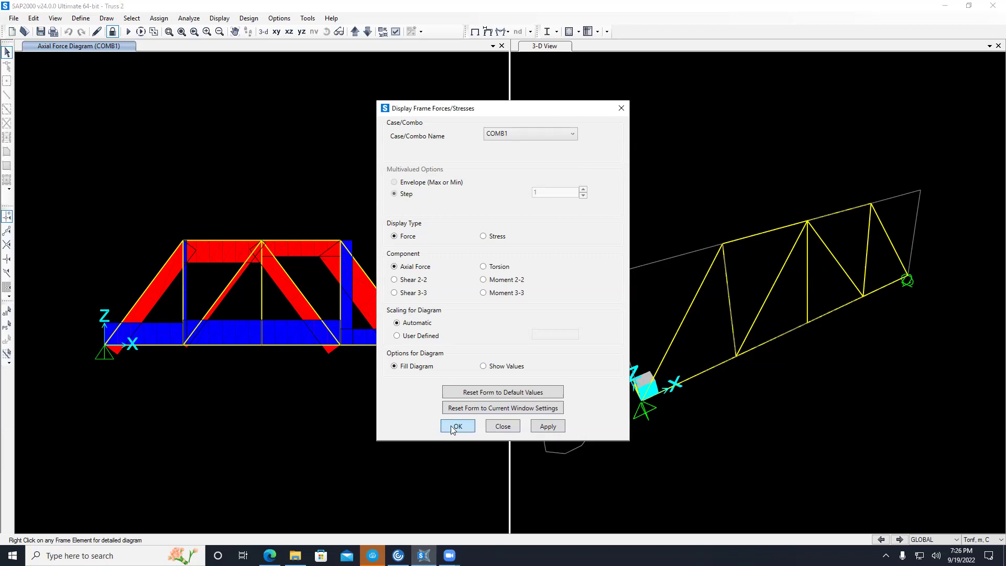
{"action": "left_click", "coordinate": [454, 427]}
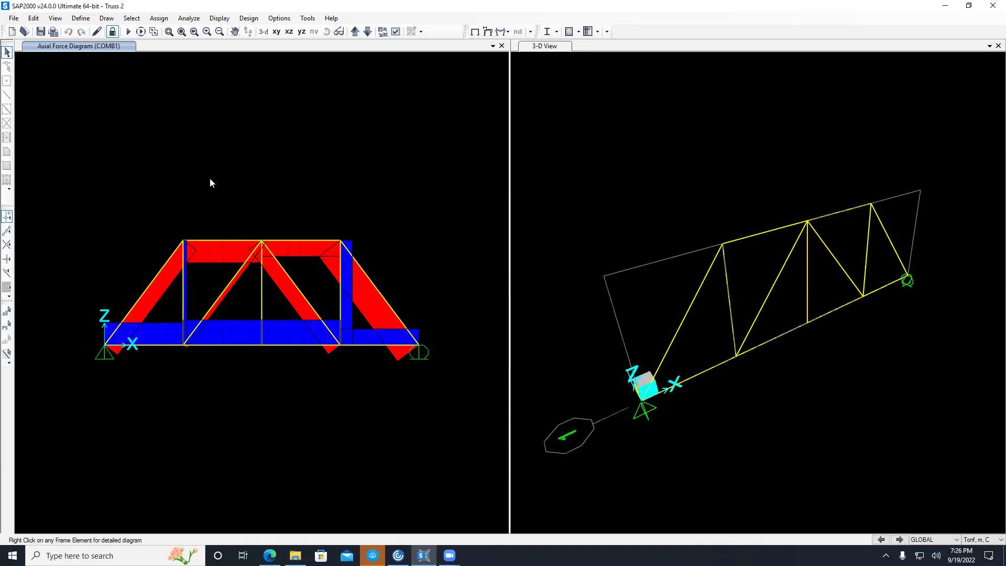
Step: Switch the filled Axial Force diagram to the DEAD load case for comparison with the combination
{"action": "mouse_move", "coordinate": [220, 239]}
{"action": "left_click", "coordinate": [501, 31]}
{"action": "left_click", "coordinate": [520, 67]}
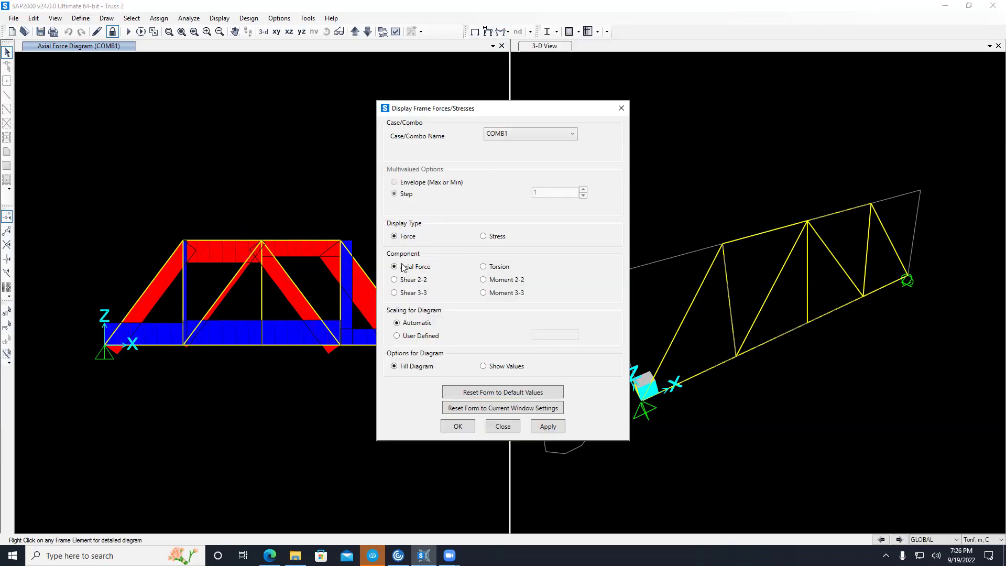
{"action": "left_click", "coordinate": [513, 138]}
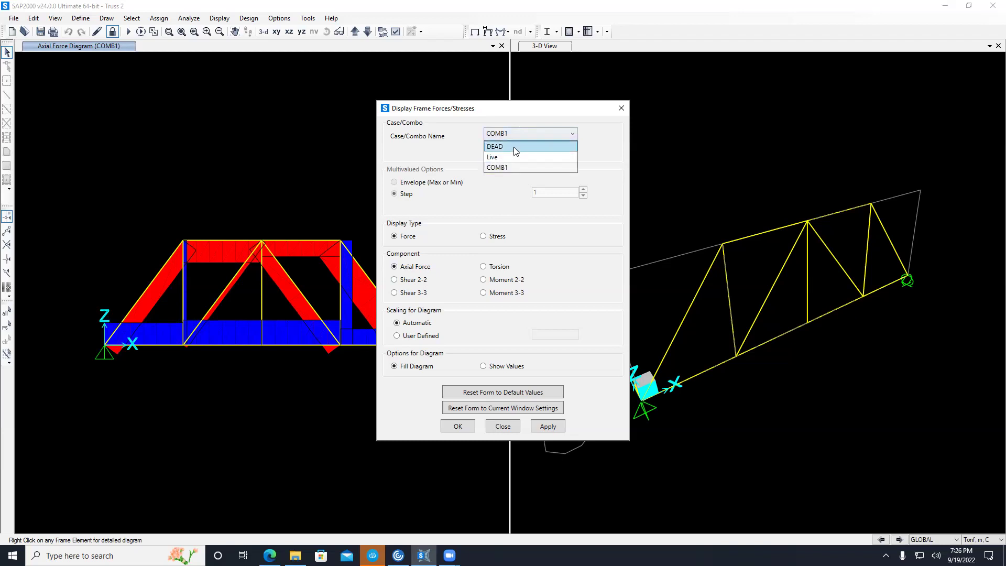
{"action": "left_click", "coordinate": [512, 148]}
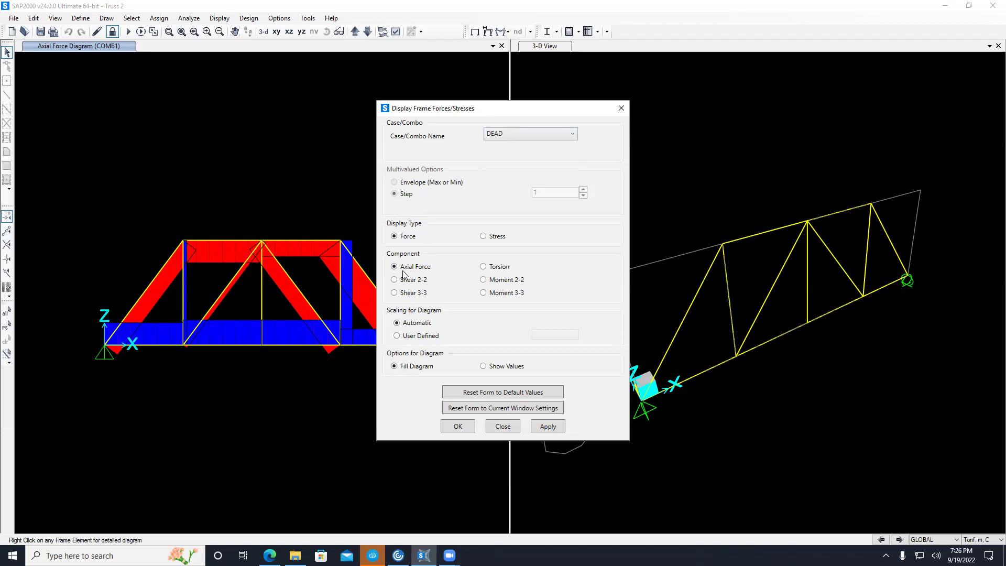
{"action": "left_click", "coordinate": [548, 425]}
{"action": "mouse_move", "coordinate": [220, 243]}
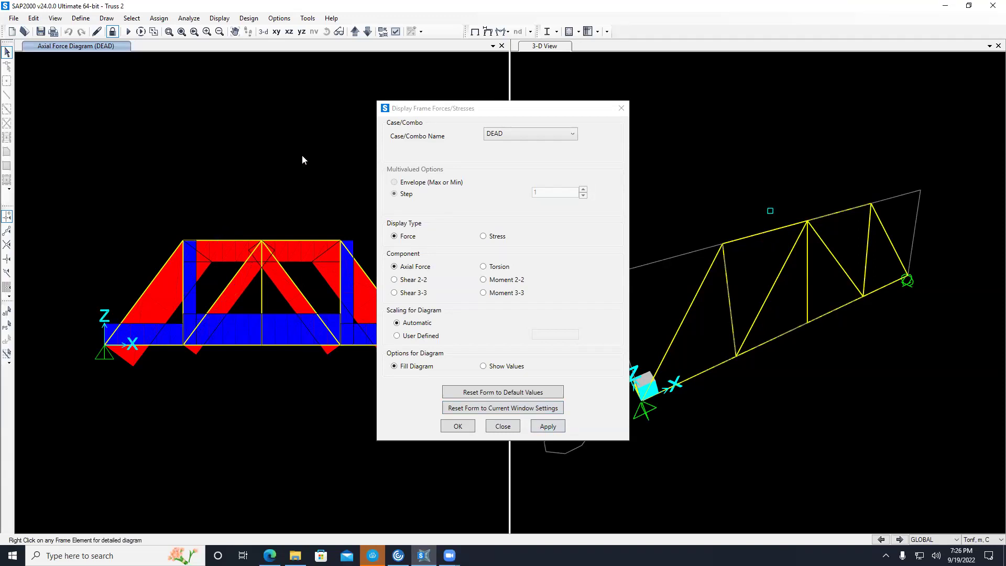
Step: Switch the Axial Force diagram back to the COMB1 combination and close the frame forces settings
{"action": "left_click", "coordinate": [501, 134]}
{"action": "left_click", "coordinate": [506, 166]}
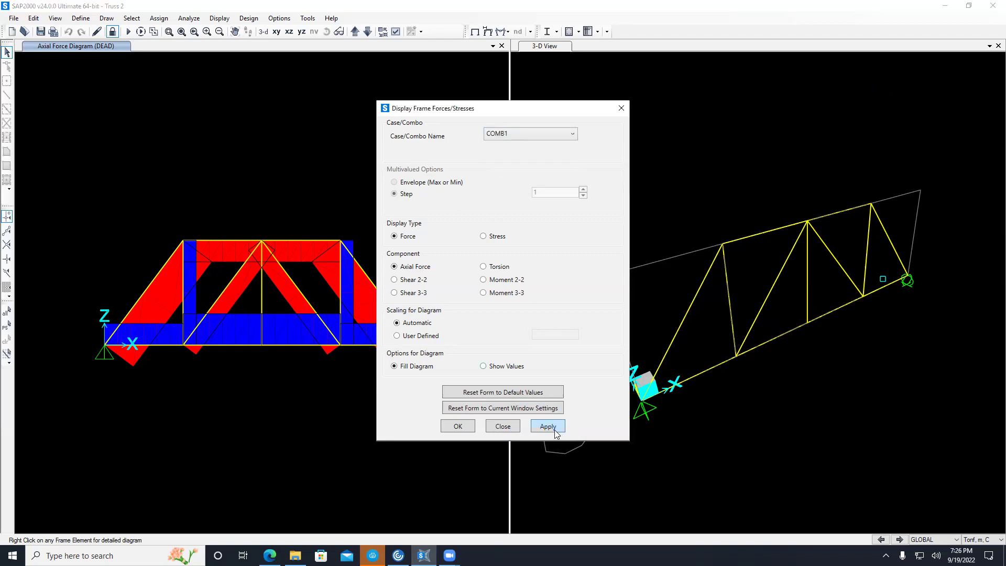
{"action": "left_click", "coordinate": [547, 426]}
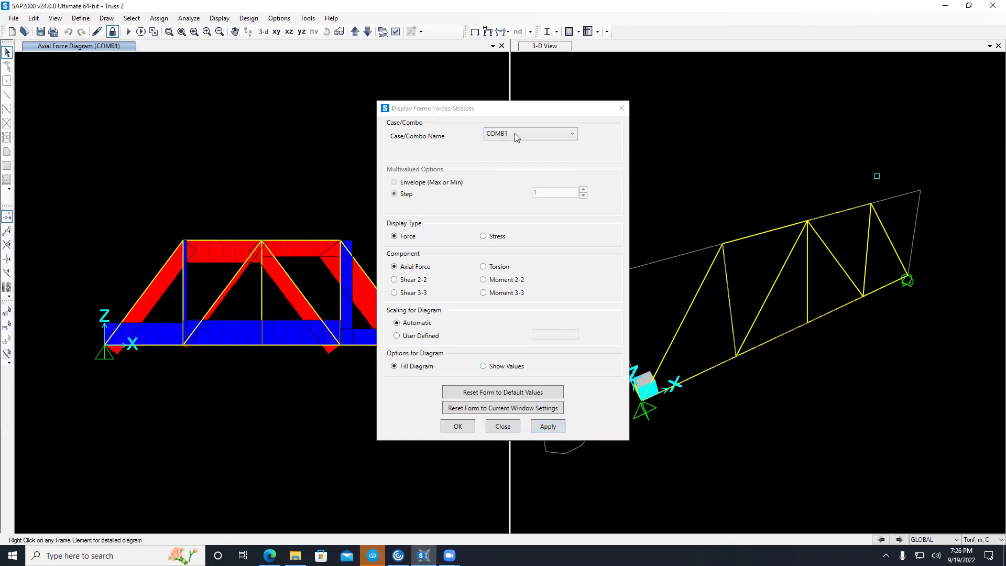
{"action": "left_click", "coordinate": [621, 107]}
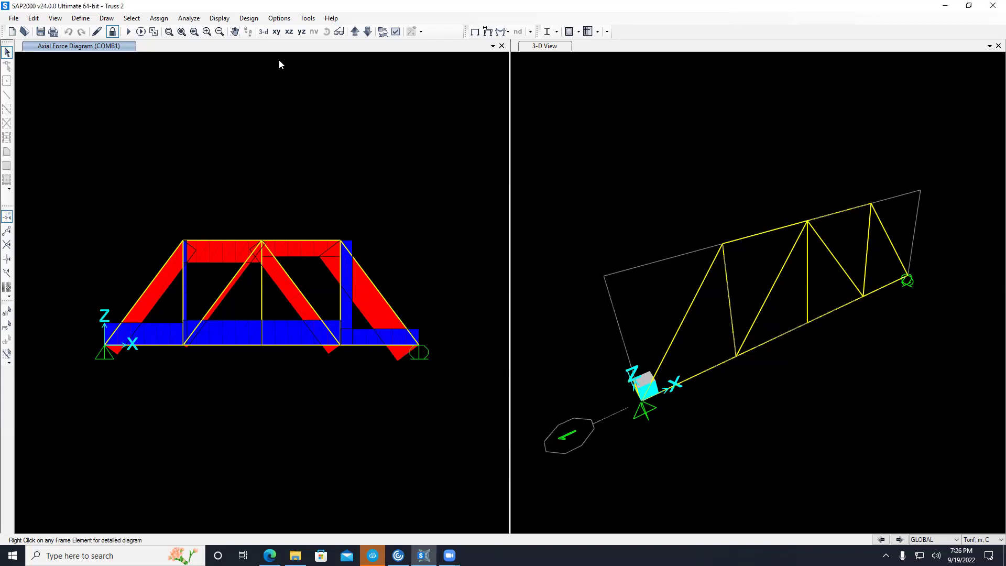
Step: Display the deformed shape of the truss for the COMB1 combination
{"action": "left_click", "coordinate": [220, 18]}
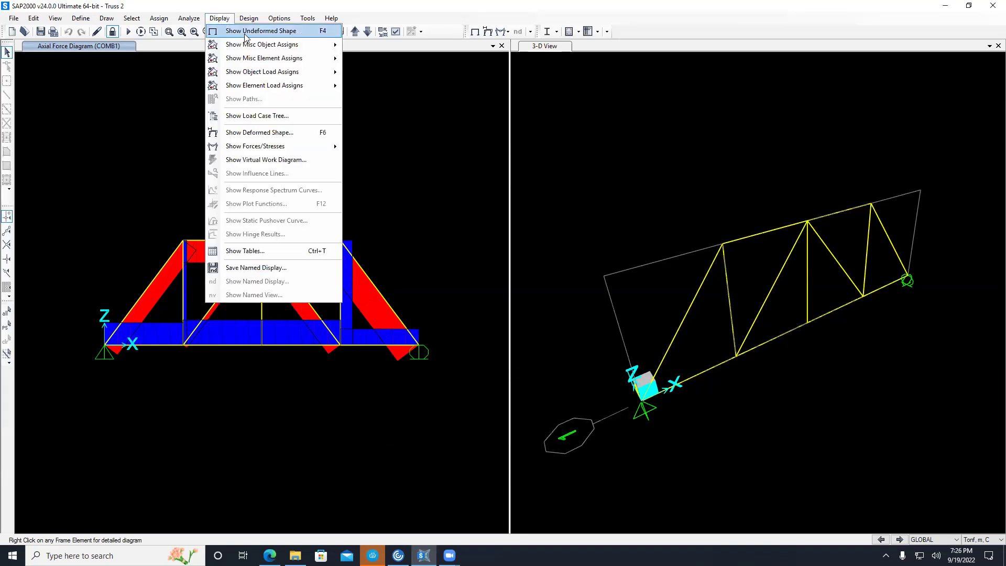
{"action": "mouse_move", "coordinate": [334, 47]}
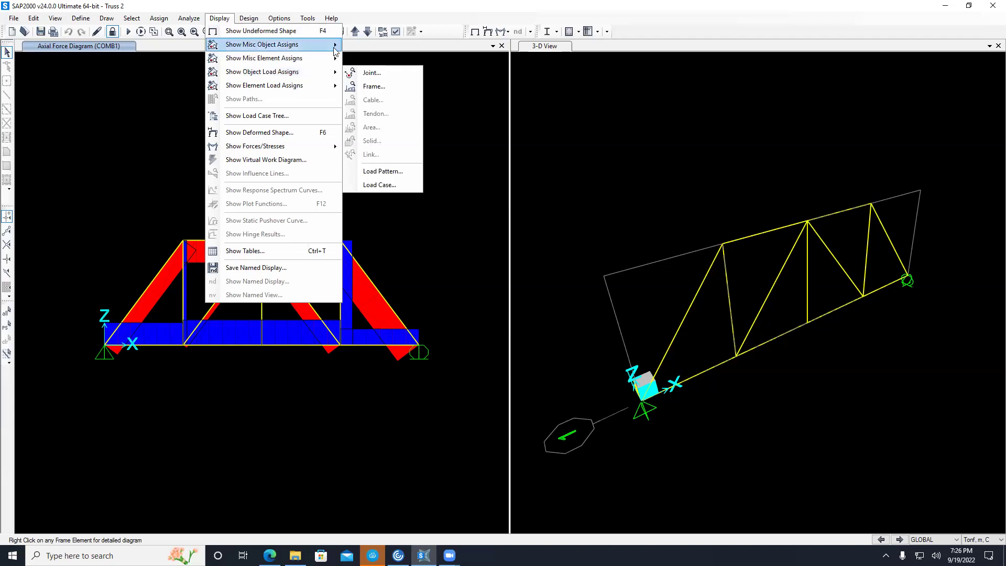
{"action": "left_click", "coordinate": [264, 137]}
{"action": "left_click", "coordinate": [414, 178]}
{"action": "left_click", "coordinate": [374, 212]}
{"action": "left_click", "coordinate": [581, 376]}
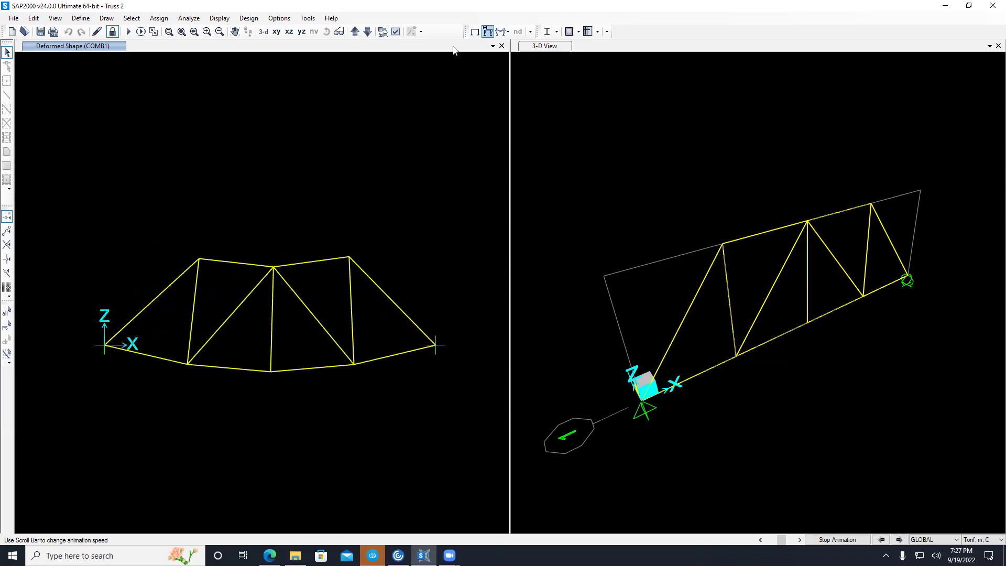
Step: Display the deformed shape of the truss for the Live load case
{"action": "left_click", "coordinate": [487, 31]}
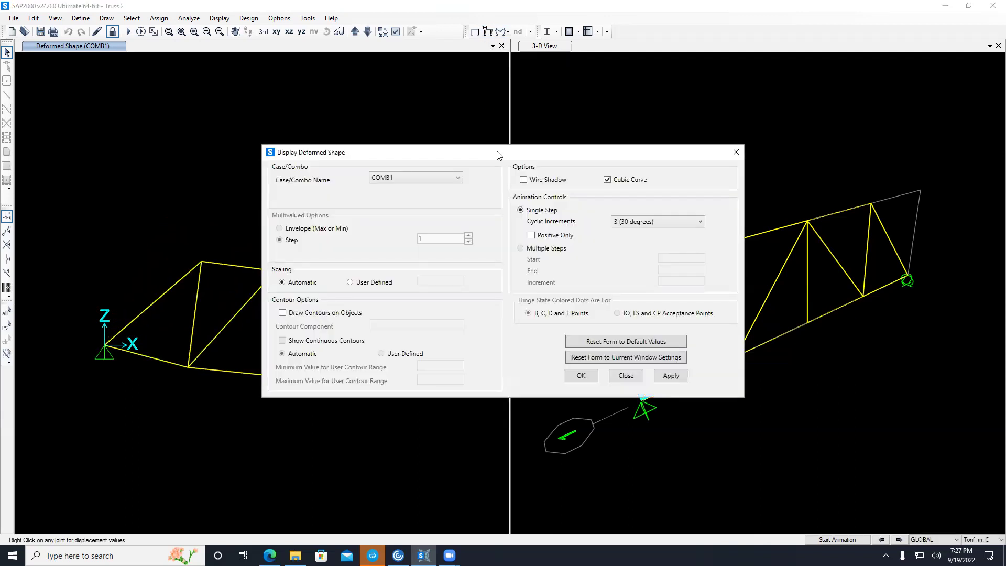
{"action": "left_click", "coordinate": [447, 177]}
{"action": "left_click", "coordinate": [398, 197]}
{"action": "left_click", "coordinate": [617, 376]}
{"action": "left_click", "coordinate": [579, 376]}
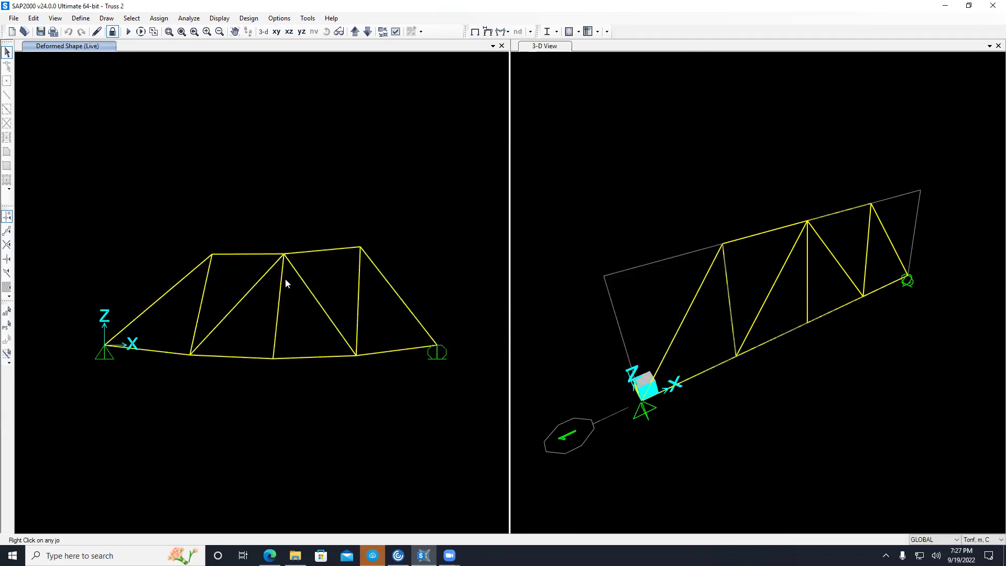
Step: Animate the Live deformed shape, stop the animation, and query the displacements of the top chord's right end joint
{"action": "left_click", "coordinate": [830, 540]}
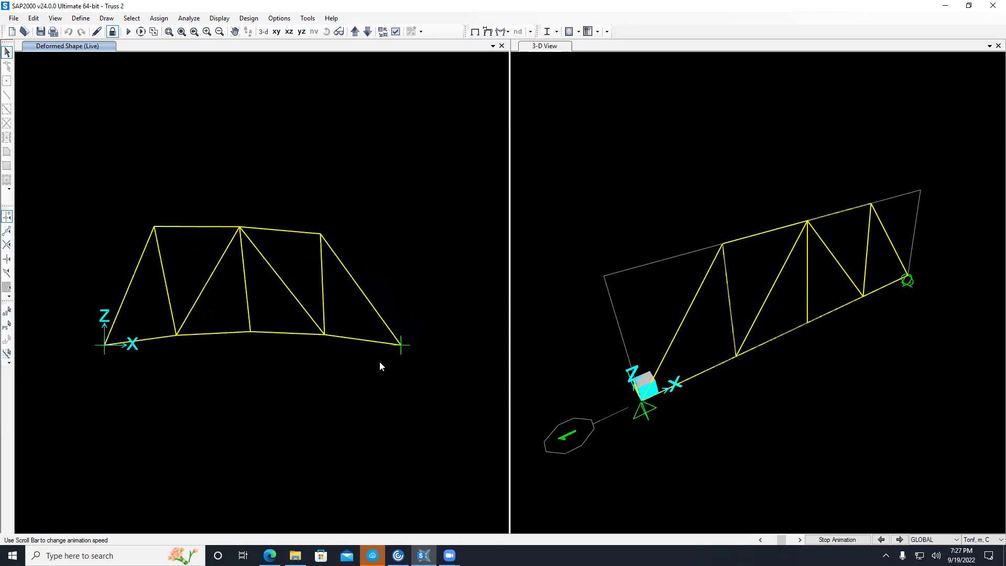
{"action": "left_click", "coordinate": [837, 539]}
{"action": "right_click", "coordinate": [359, 247]}
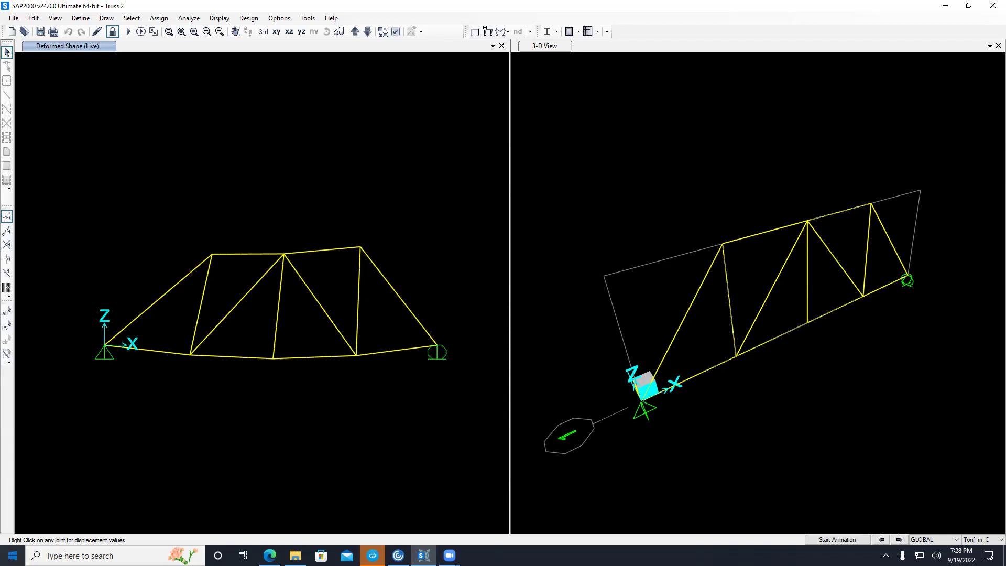
Step: Switch to Windows and open the account's lock and sign-out options
{"action": "left_click", "coordinate": [16, 551]}
{"action": "mouse_move", "coordinate": [13, 457]}
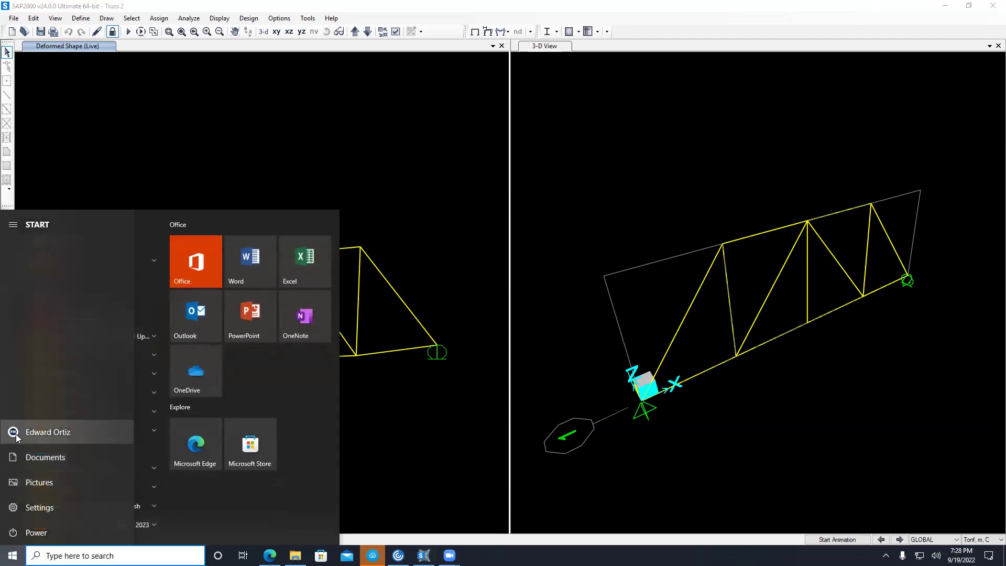
{"action": "left_click", "coordinate": [12, 433]}
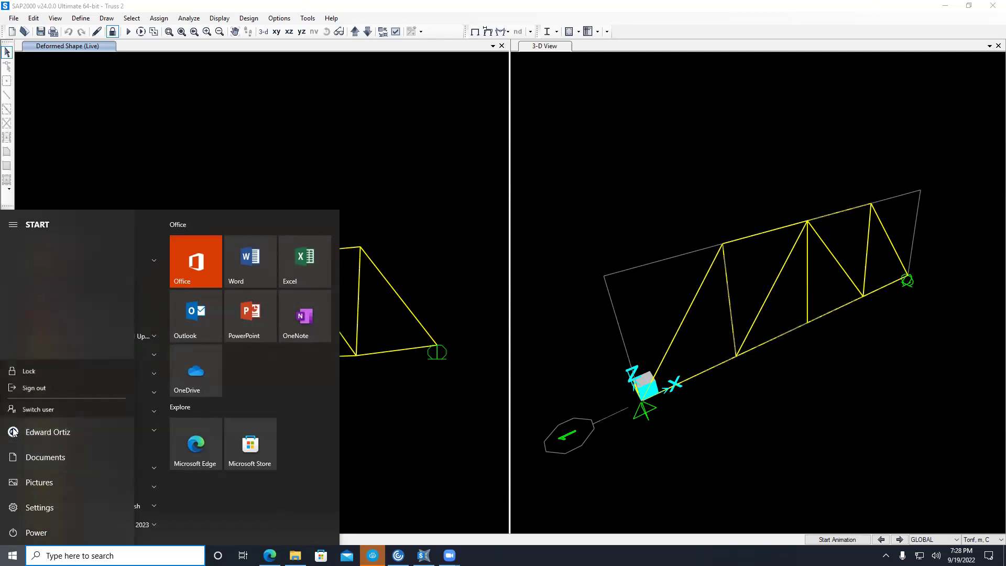